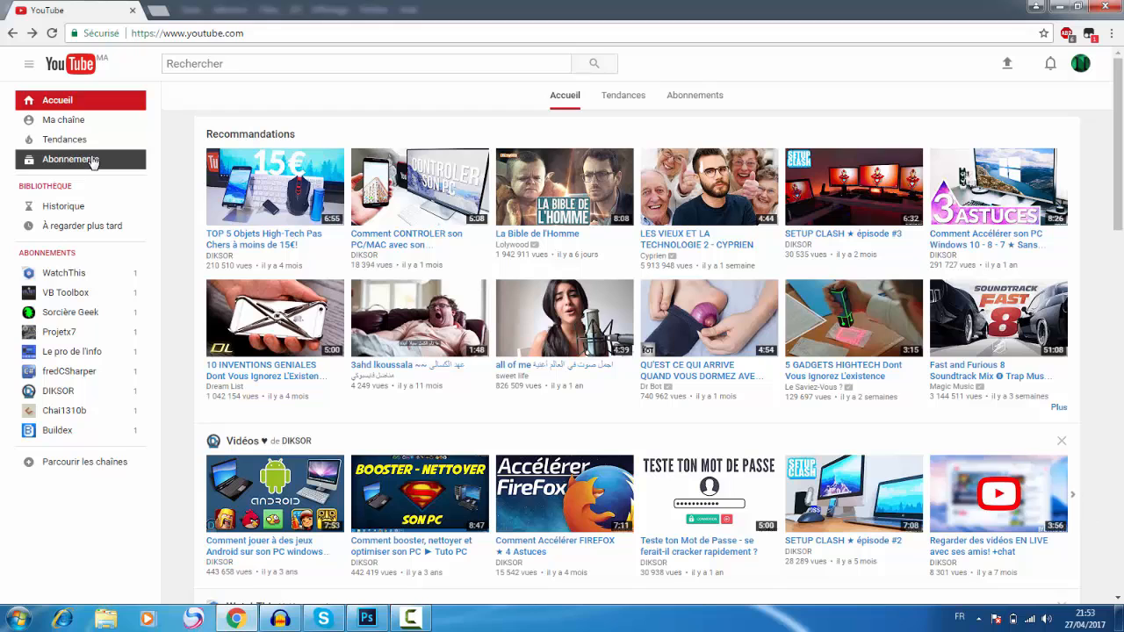
Step: Open the signed-in account's own YouTube channel page
{"action": "left_click", "coordinate": [85, 120]}
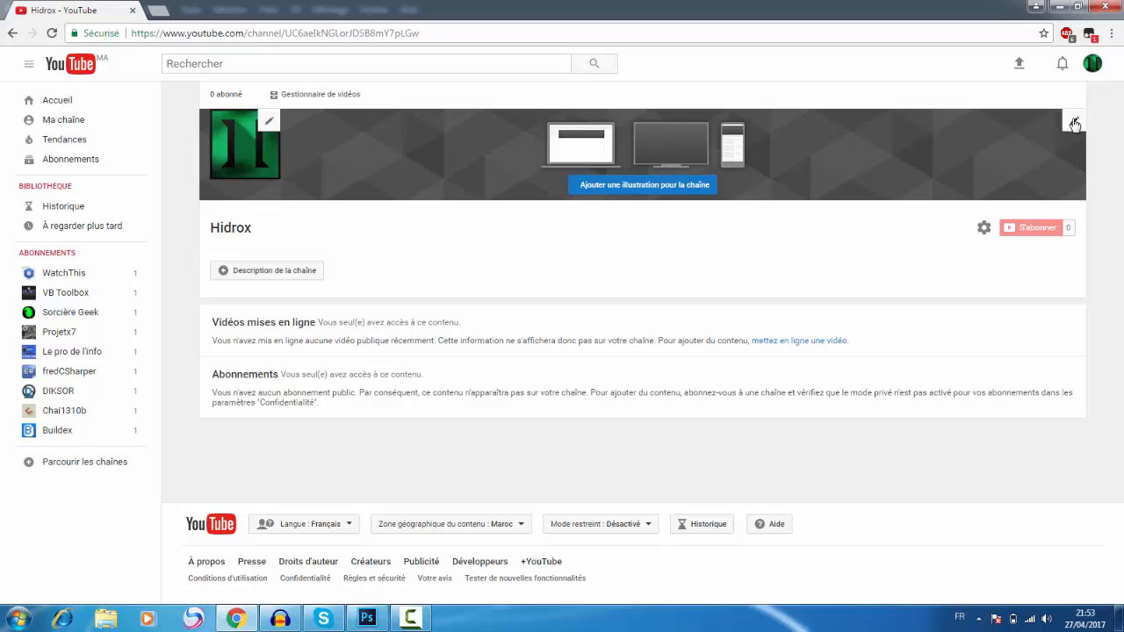
{"action": "left_click", "coordinate": [367, 619]}
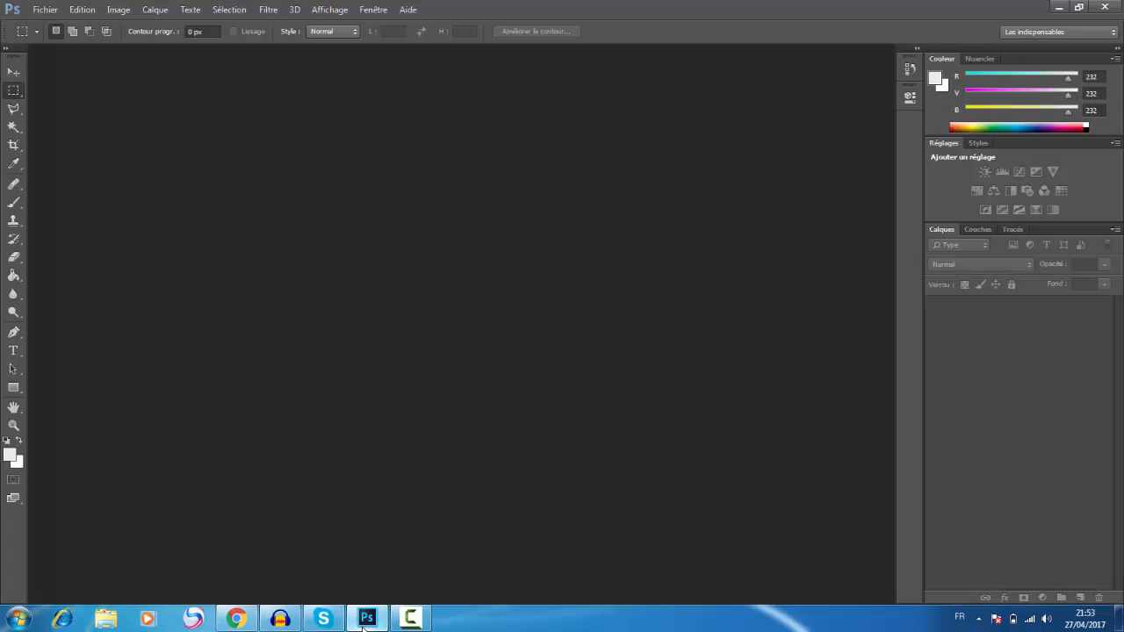
{"action": "left_click", "coordinate": [366, 622]}
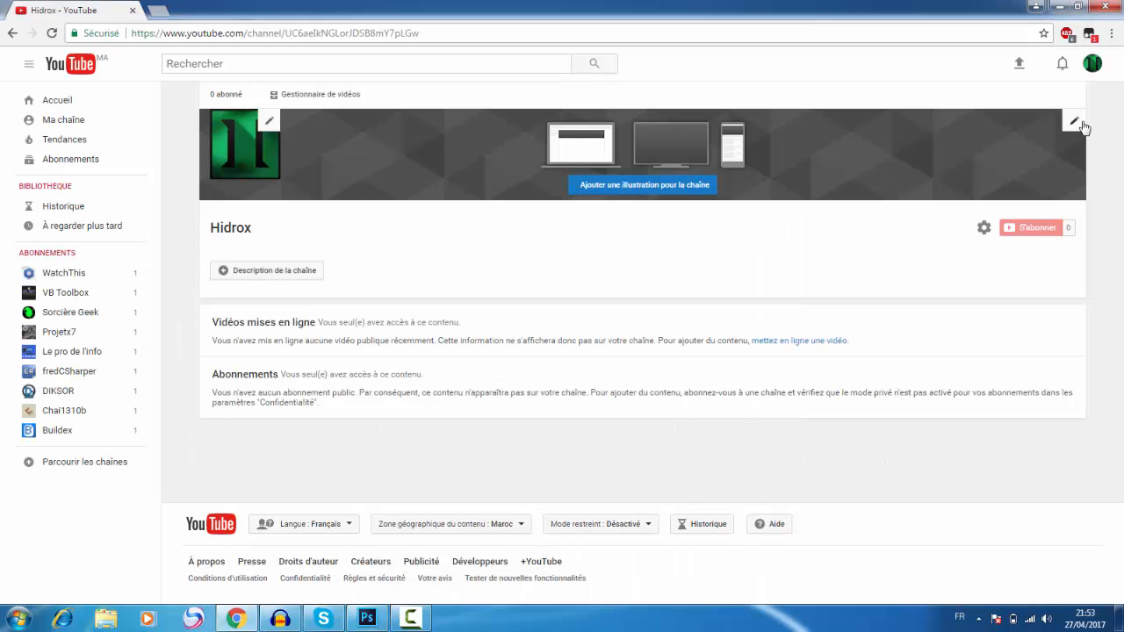
{"action": "left_click", "coordinate": [1078, 125]}
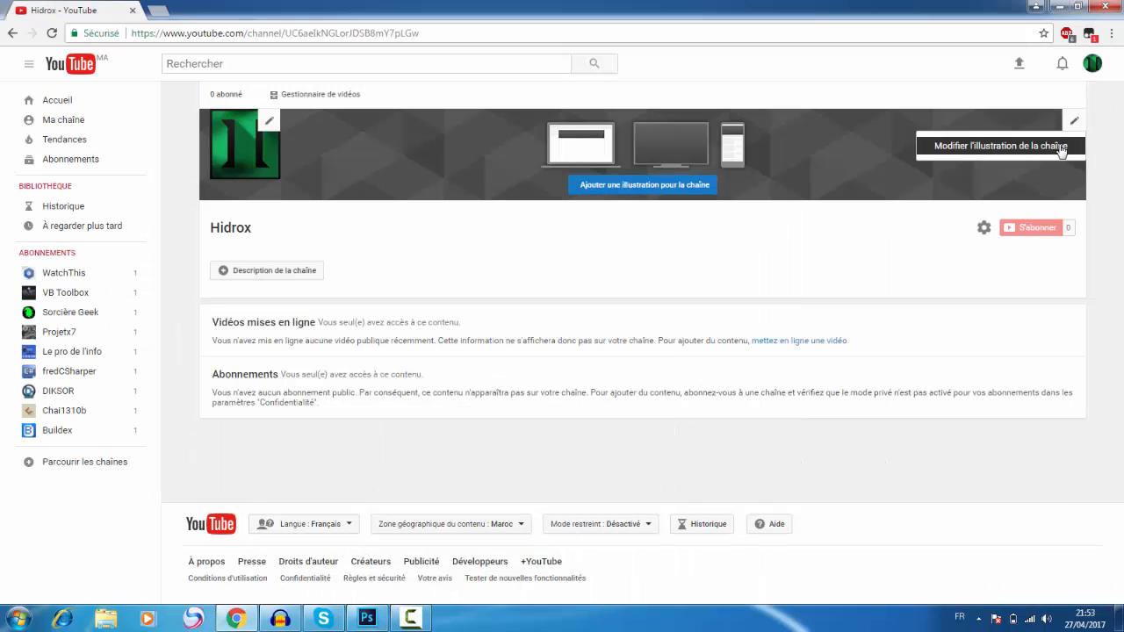
{"action": "left_click", "coordinate": [1062, 150]}
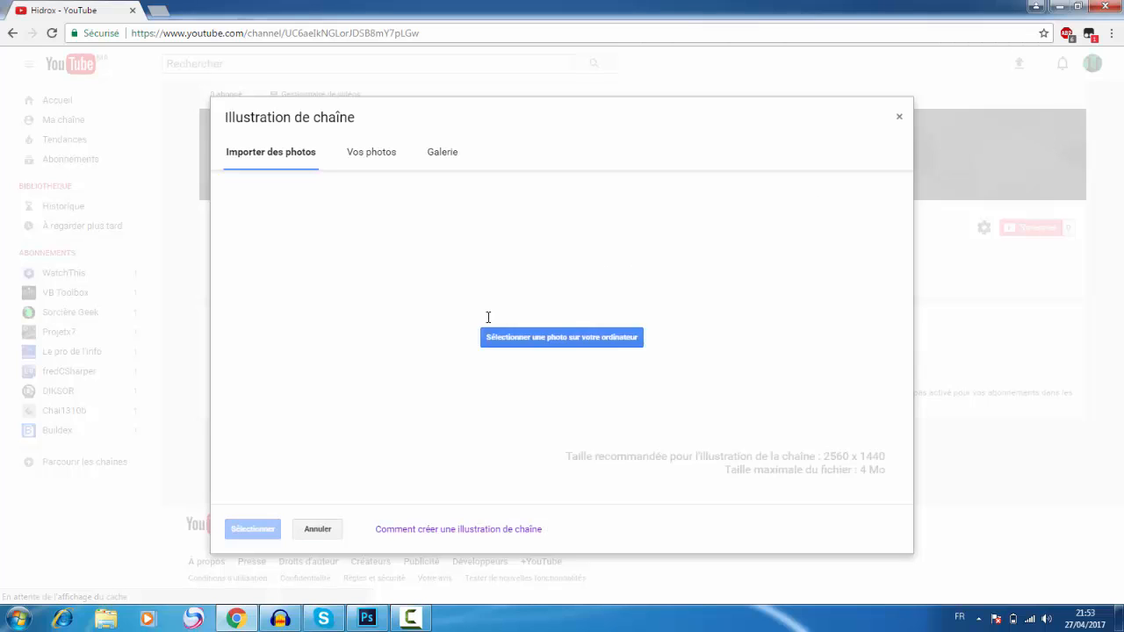
{"action": "left_click", "coordinate": [899, 117]}
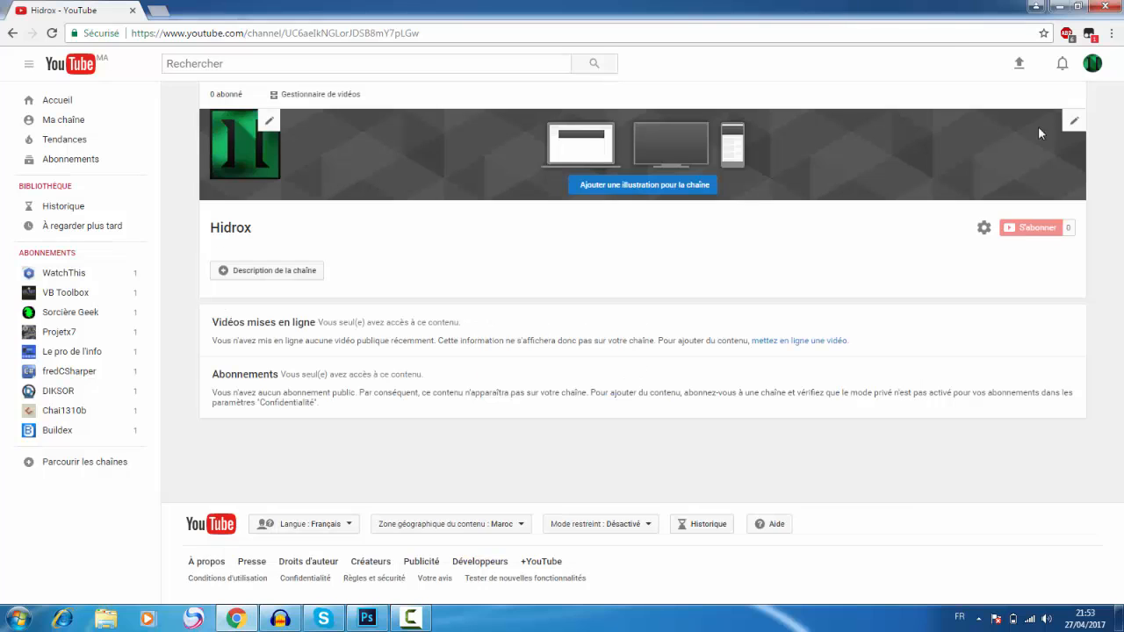
Step: Start editing the channel illustration and open the linked help article on creating channel art
{"action": "left_click", "coordinate": [1049, 147]}
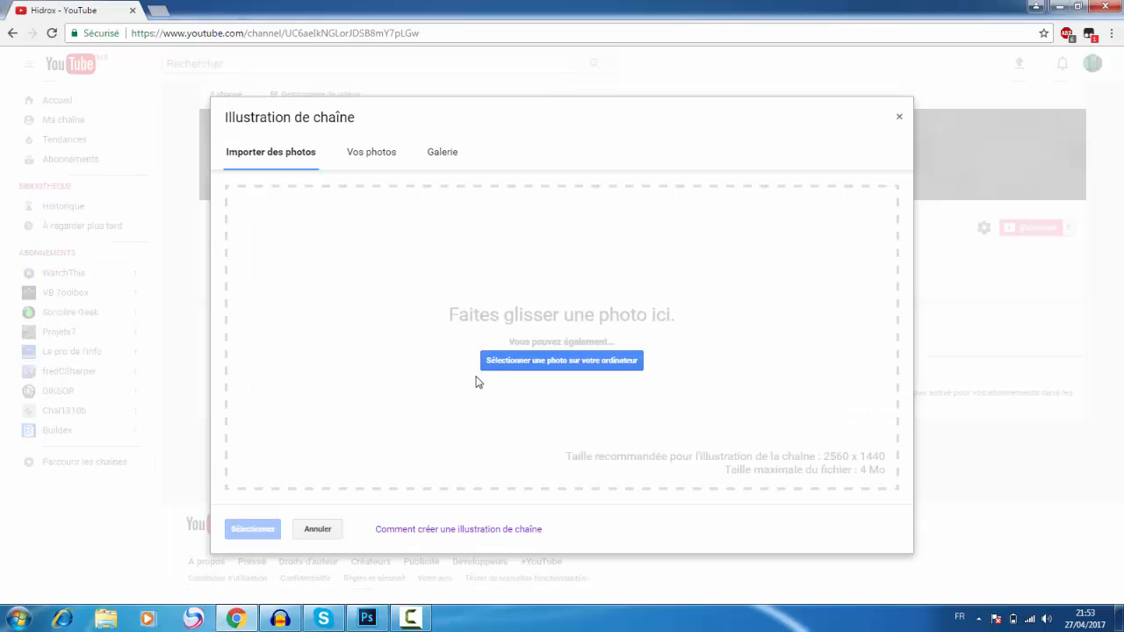
{"action": "left_click", "coordinate": [475, 529]}
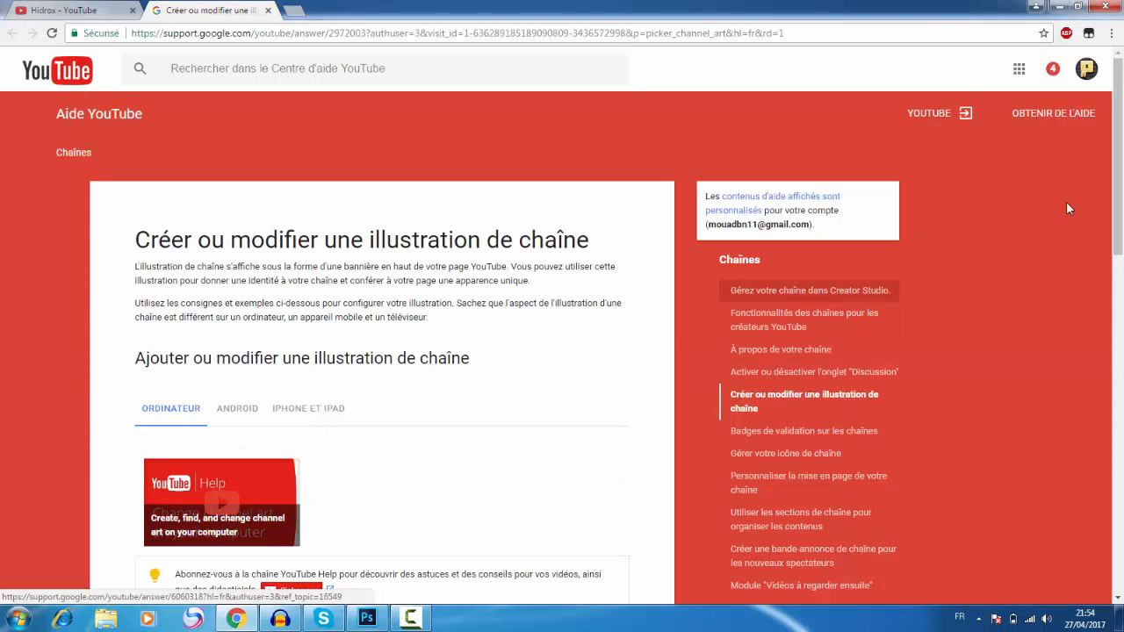
Step: Expand the help article's image and file size guidelines and download the Channel Art Templates archive
{"action": "left_click_drag", "start_coordinate": [1122, 162], "coordinate": [1103, 327]}
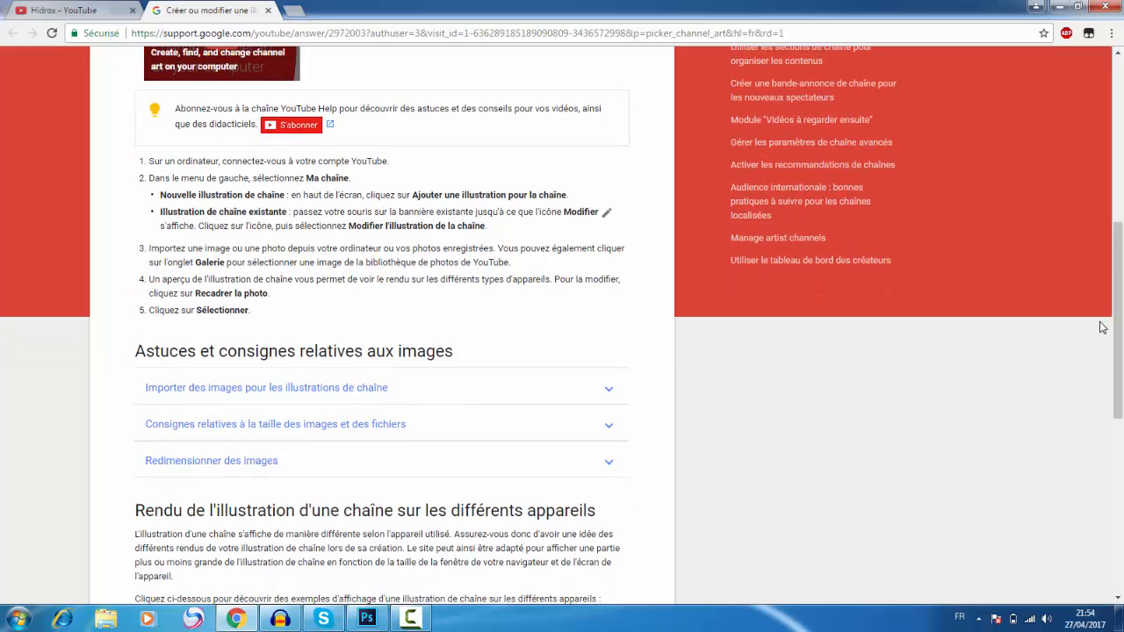
{"action": "left_click", "coordinate": [399, 431]}
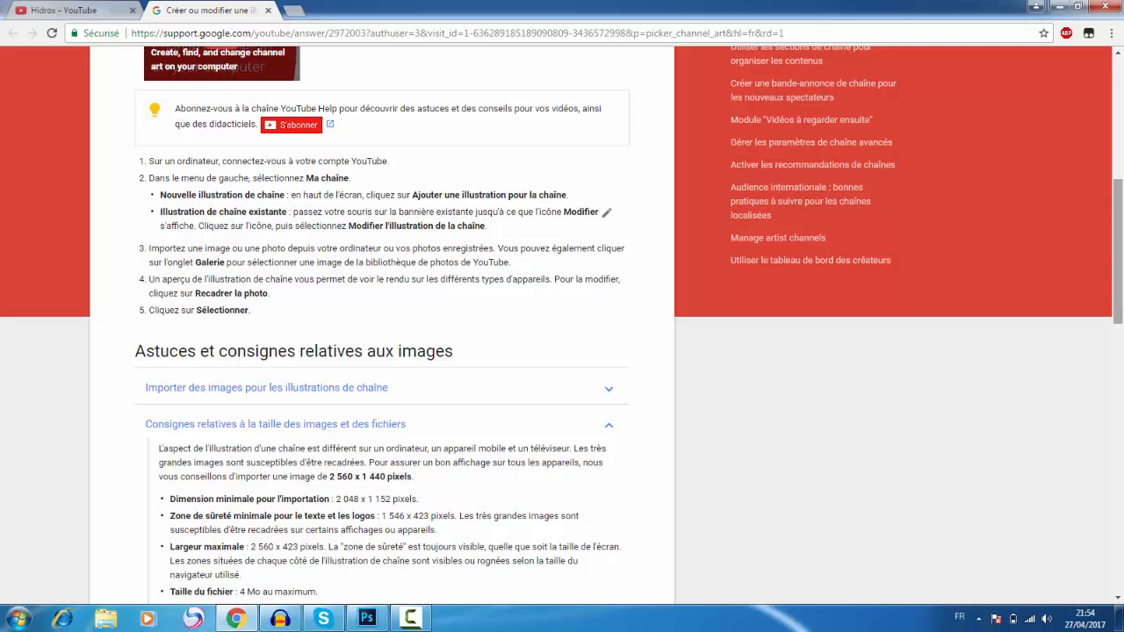
{"action": "left_click_drag", "start_coordinate": [1119, 228], "coordinate": [1122, 313]}
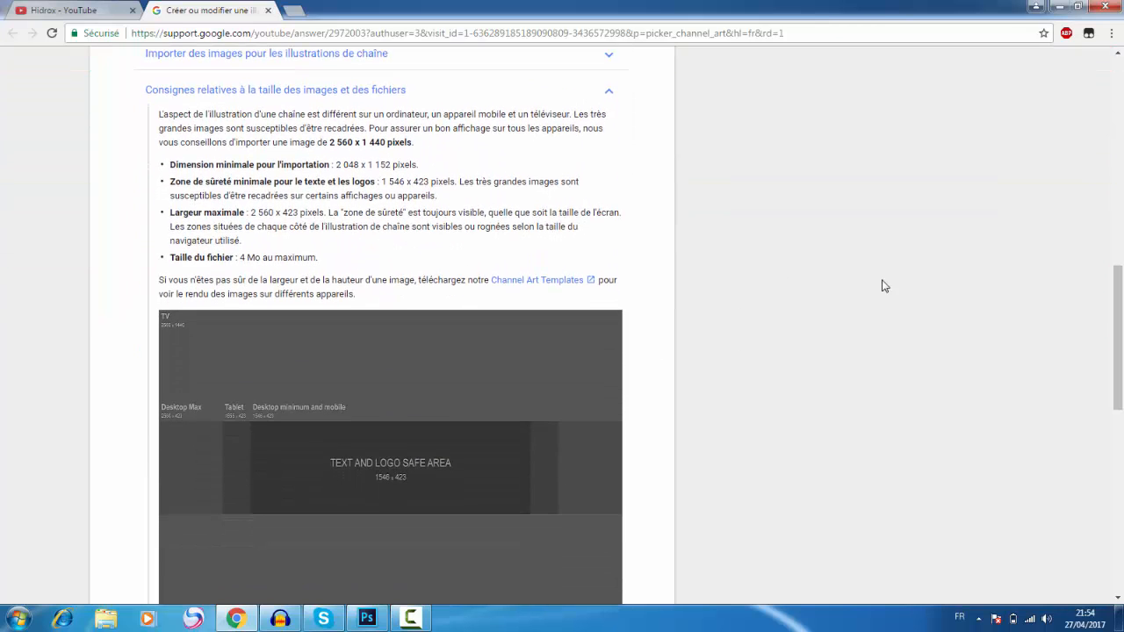
{"action": "left_click", "coordinate": [532, 281]}
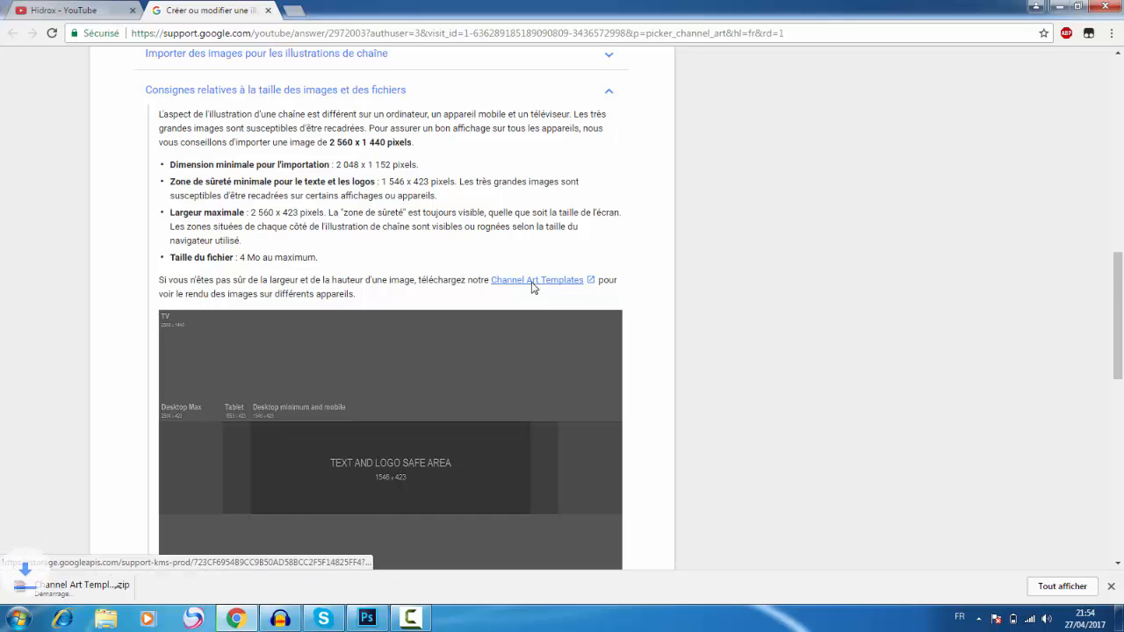
Step: Open the Photoshop template from the downloaded archive in Photoshop, discarding its embedded color profile
{"action": "left_click", "coordinate": [78, 587]}
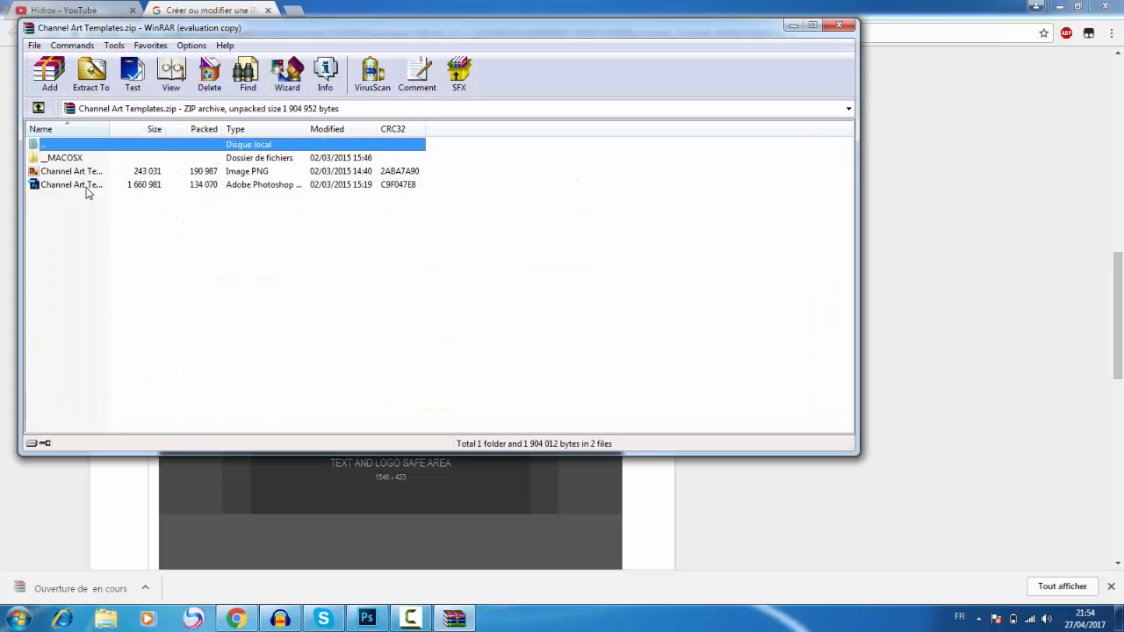
{"action": "double_click", "coordinate": [86, 186]}
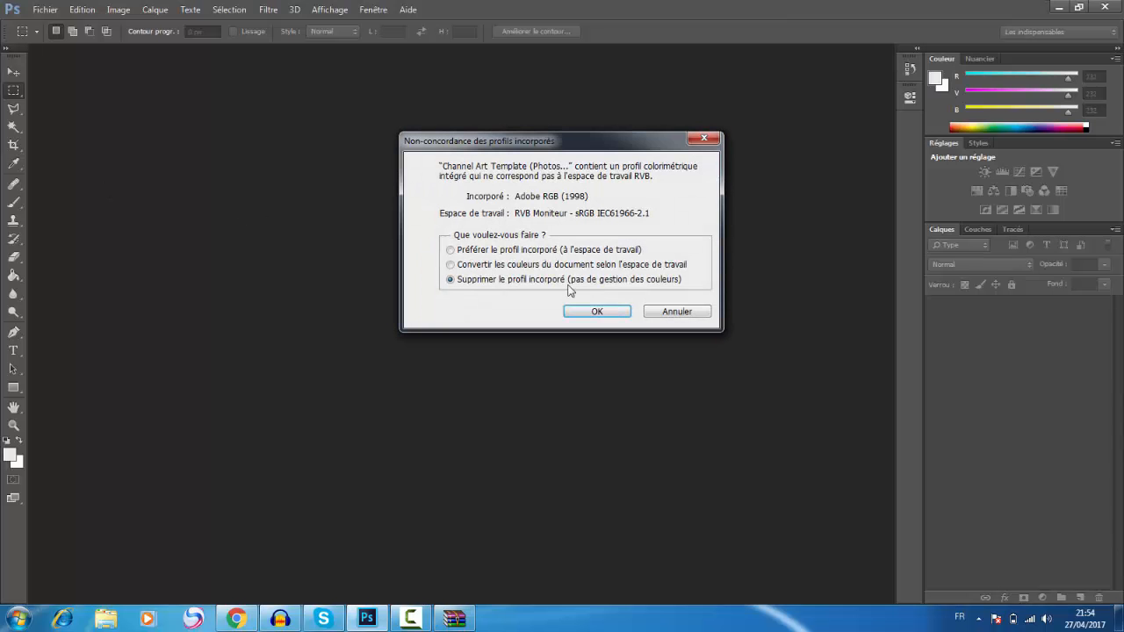
{"action": "left_click", "coordinate": [594, 311]}
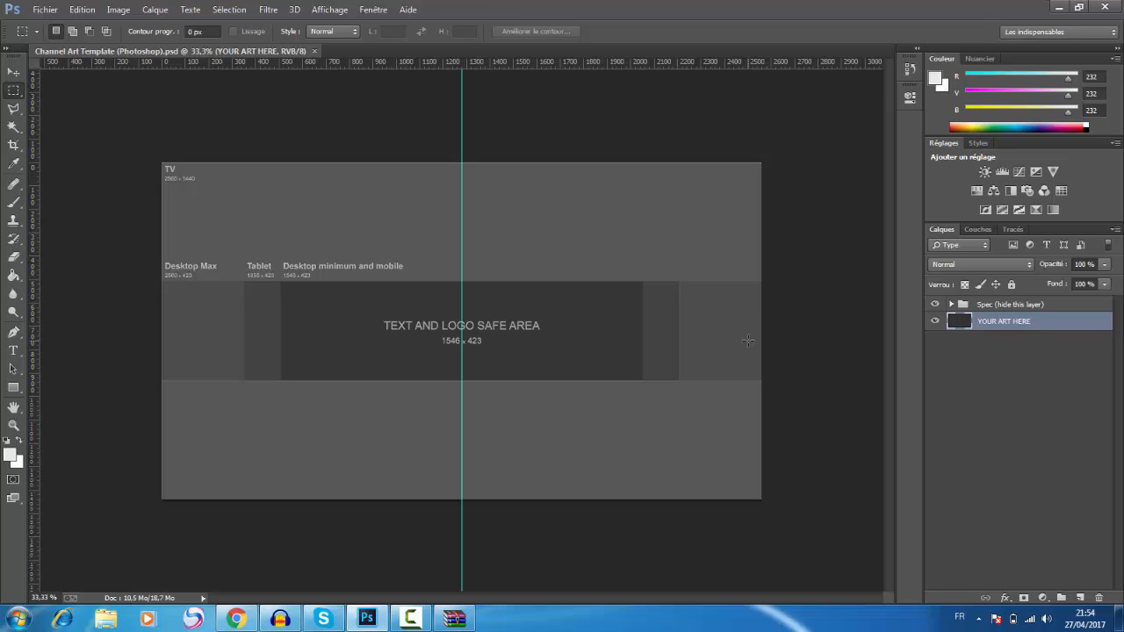
Step: Place horizontal guides exactly along the upper and lower edges of the text and logo safe area
{"action": "key", "text": "ctrl+plus"}
{"action": "key", "text": "ctrl+plus"}
{"action": "key", "text": "ctrl+plus"}
{"action": "key", "text": "ctrl+plus"}
{"action": "key", "text": "ctrl+plus"}
{"action": "key", "text": "ctrl+plus"}
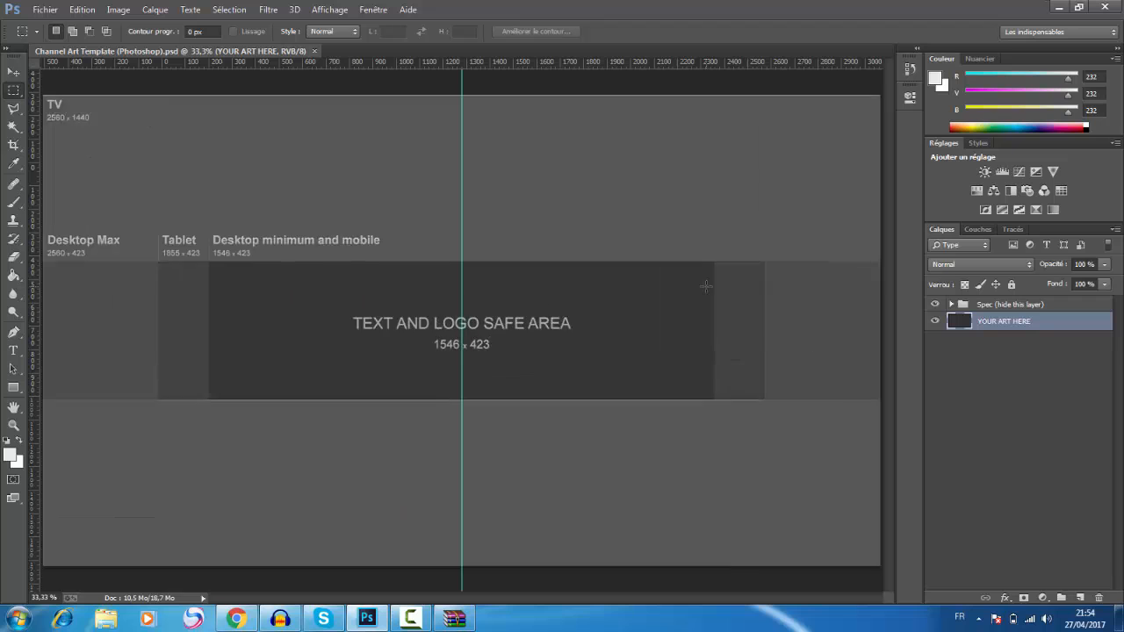
{"action": "key", "text": "ctrl+plus"}
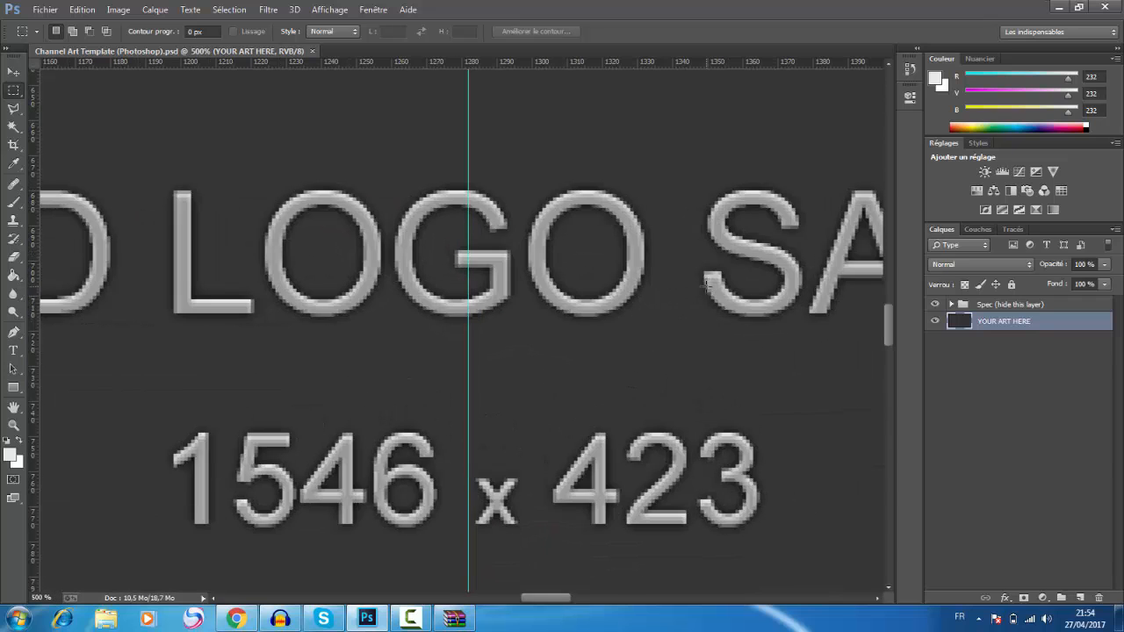
{"action": "key", "text": "ctrl+plus"}
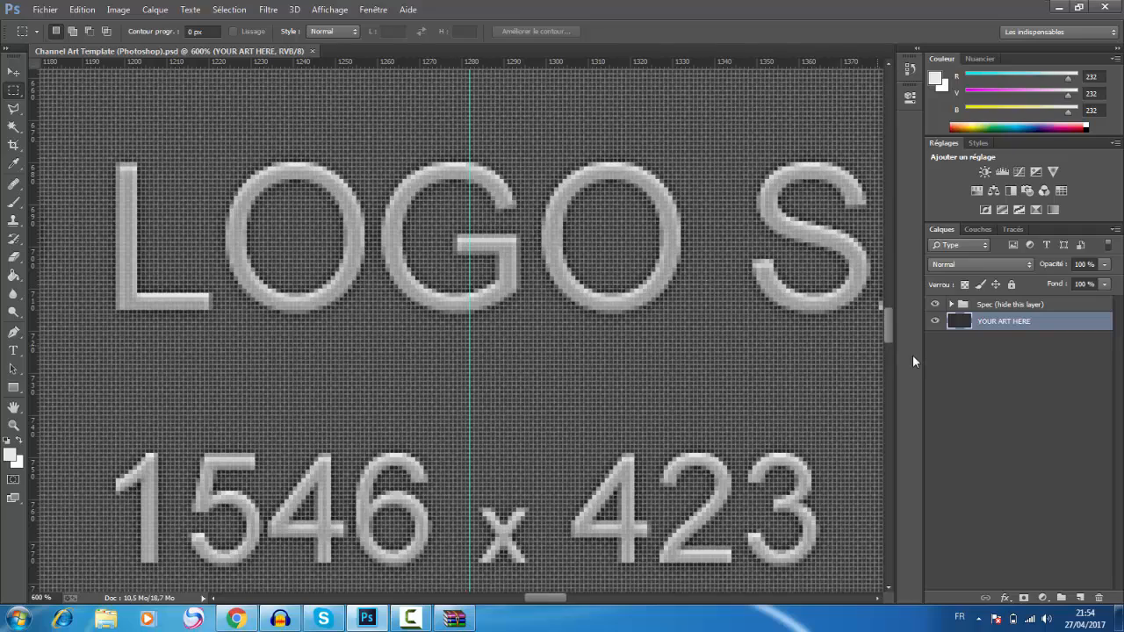
{"action": "left_click_drag", "start_coordinate": [892, 329], "coordinate": [891, 264]}
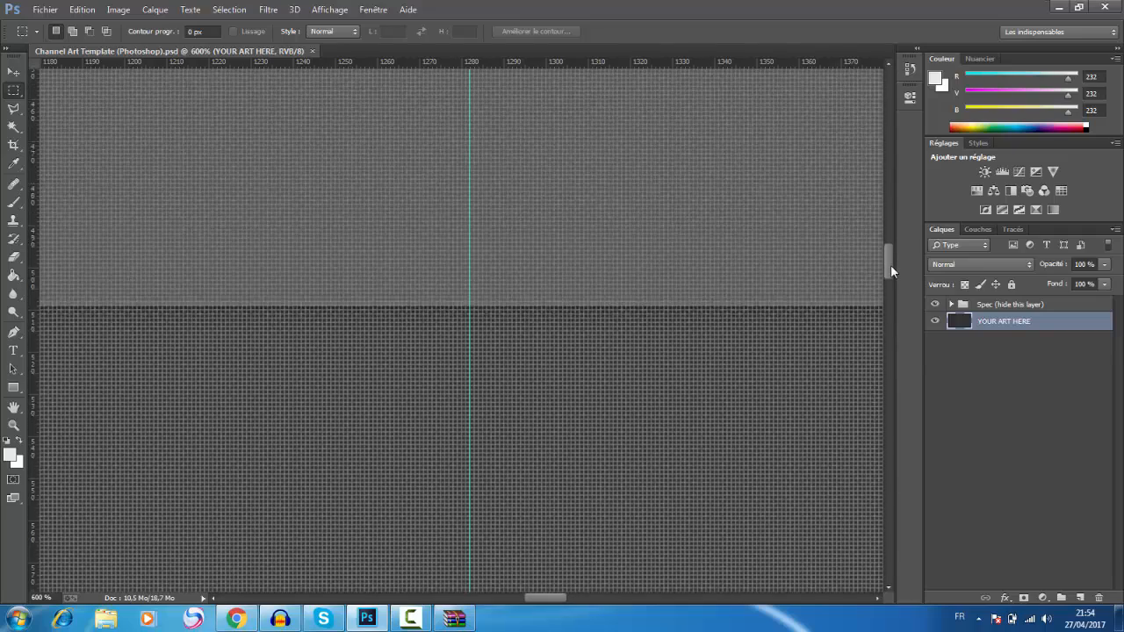
{"action": "left_click_drag", "start_coordinate": [700, 66], "coordinate": [665, 316]}
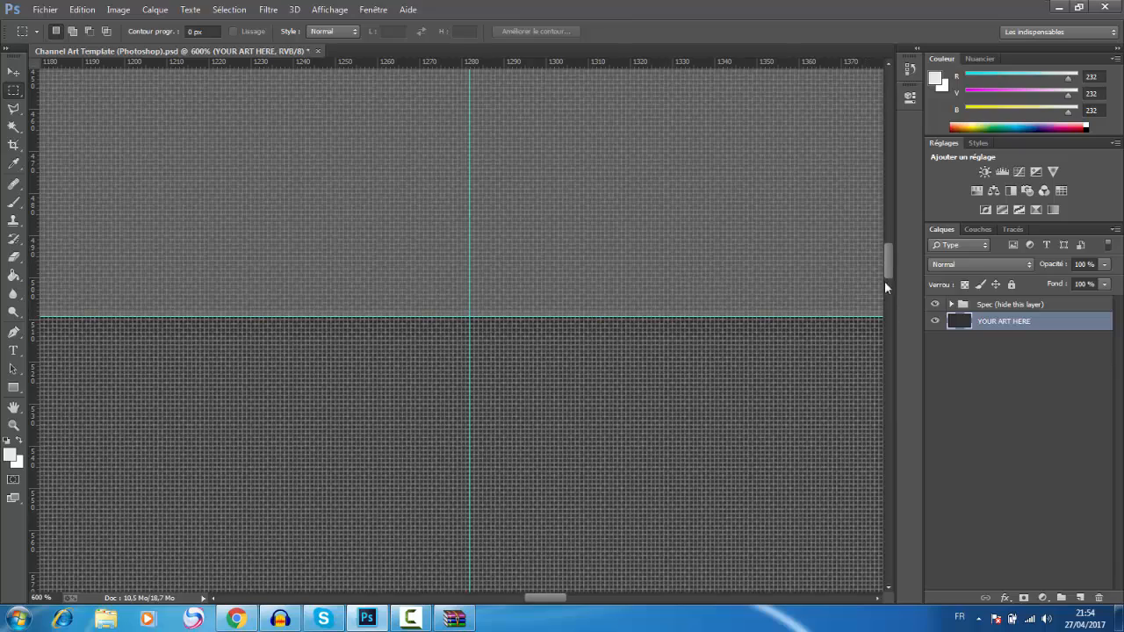
{"action": "left_click_drag", "start_coordinate": [884, 283], "coordinate": [874, 386]}
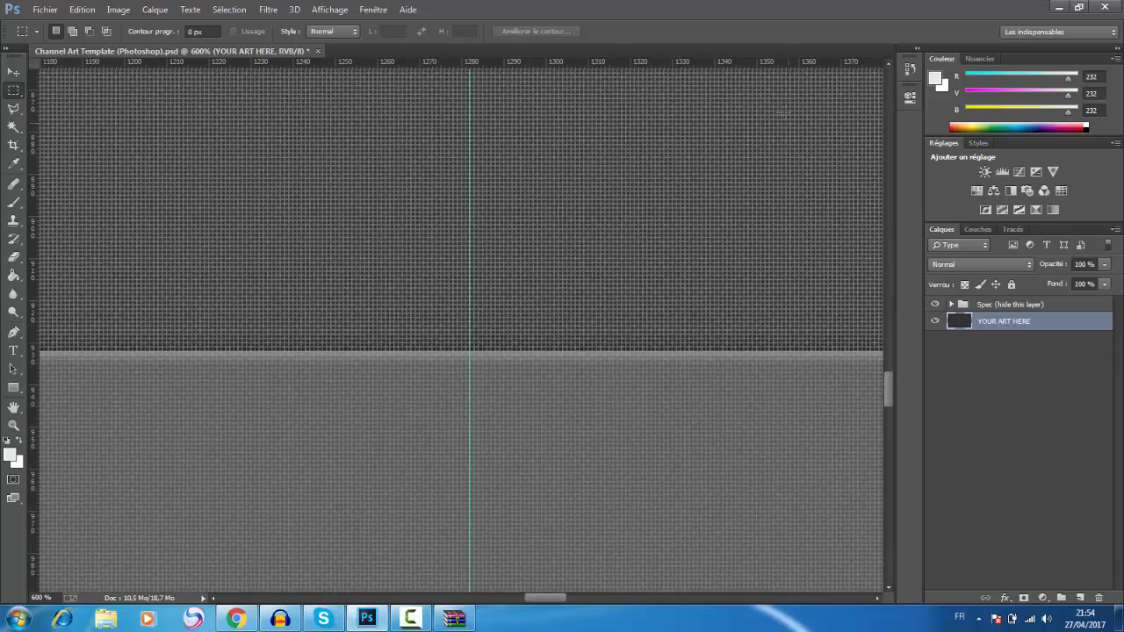
{"action": "left_click_drag", "start_coordinate": [770, 66], "coordinate": [791, 351]}
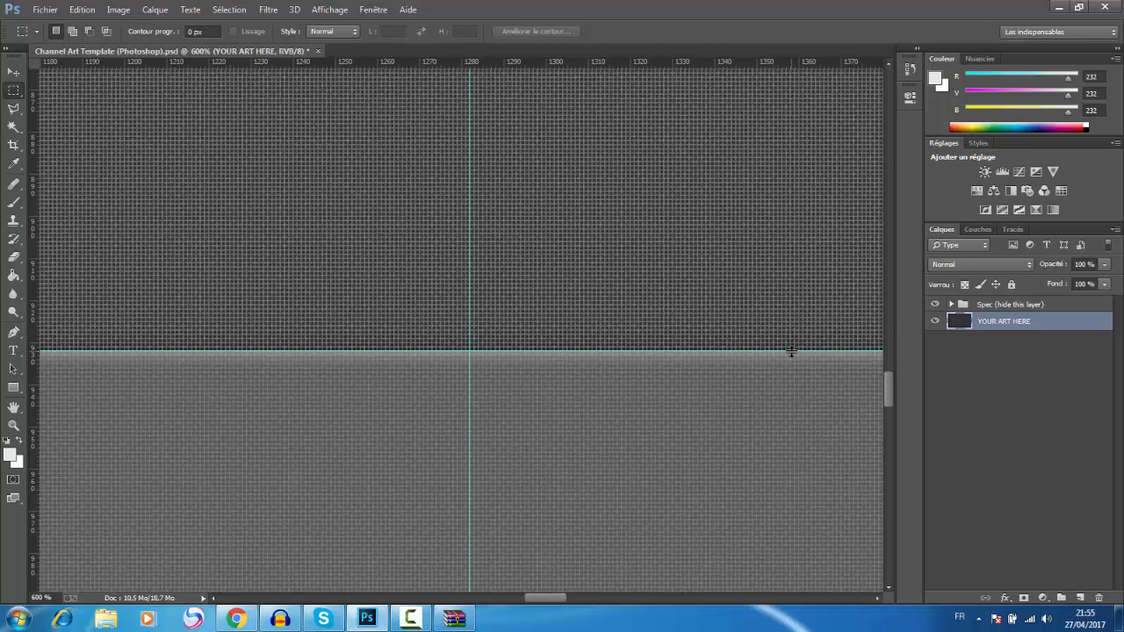
Step: Place vertical guides along the left and right edges of the template canvas
{"action": "key", "text": "ctrl+minus"}
{"action": "key", "text": "ctrl+minus"}
{"action": "key", "text": "ctrl+minus"}
{"action": "key", "text": "ctrl+minus"}
{"action": "key", "text": "ctrl+minus"}
{"action": "key", "text": "ctrl+minus"}
{"action": "key", "text": "ctrl+minus"}
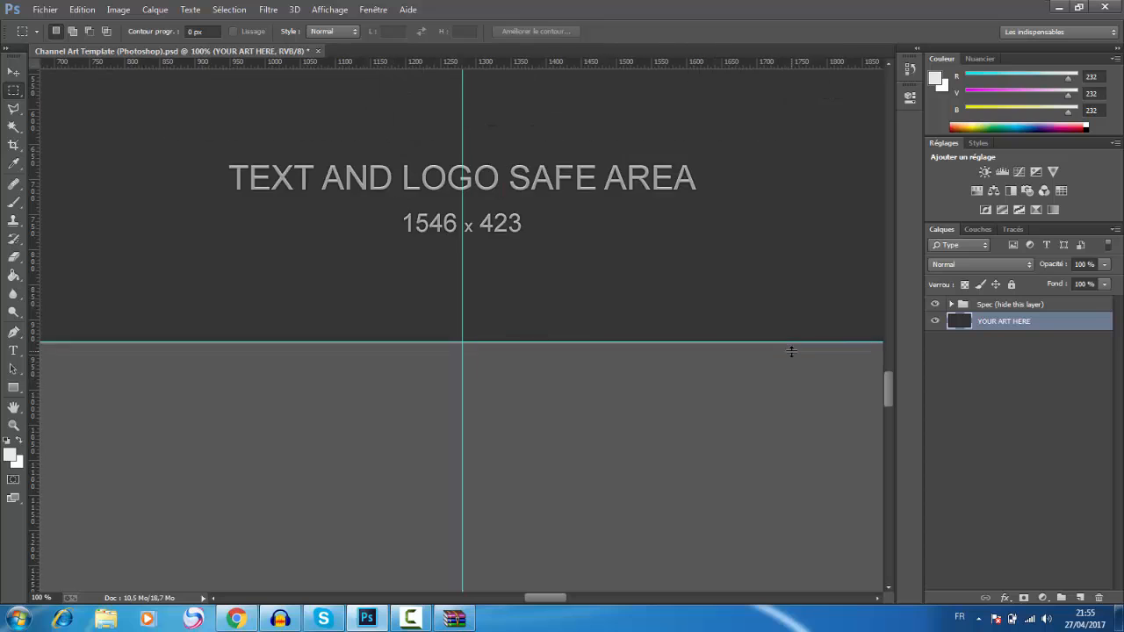
{"action": "key", "text": "ctrl+minus"}
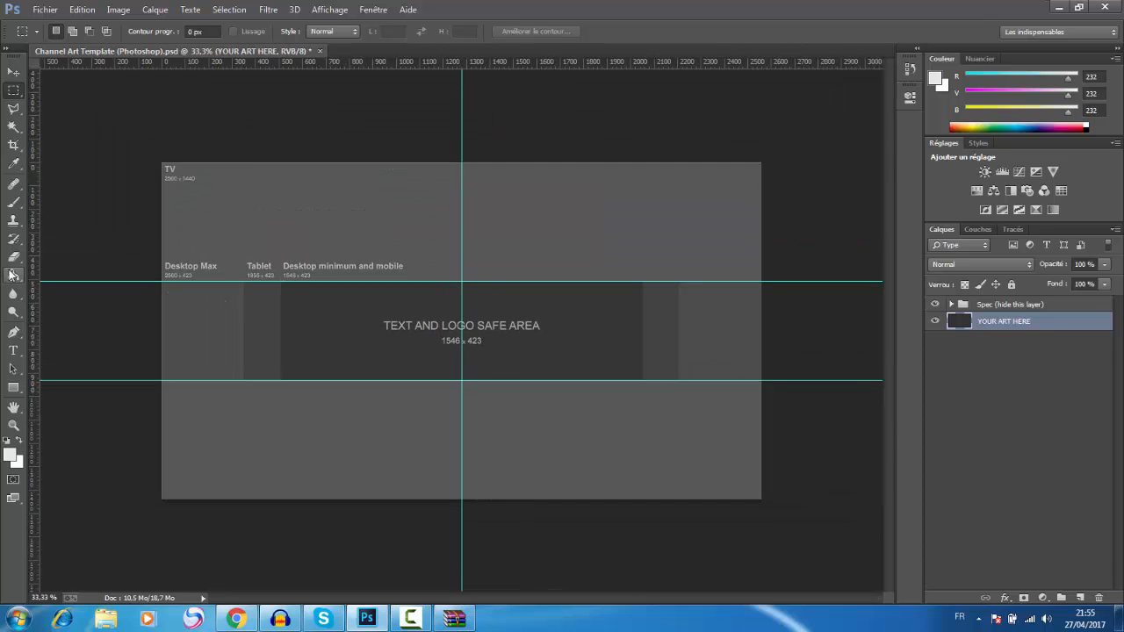
{"action": "left_click_drag", "start_coordinate": [51, 266], "coordinate": [160, 280]}
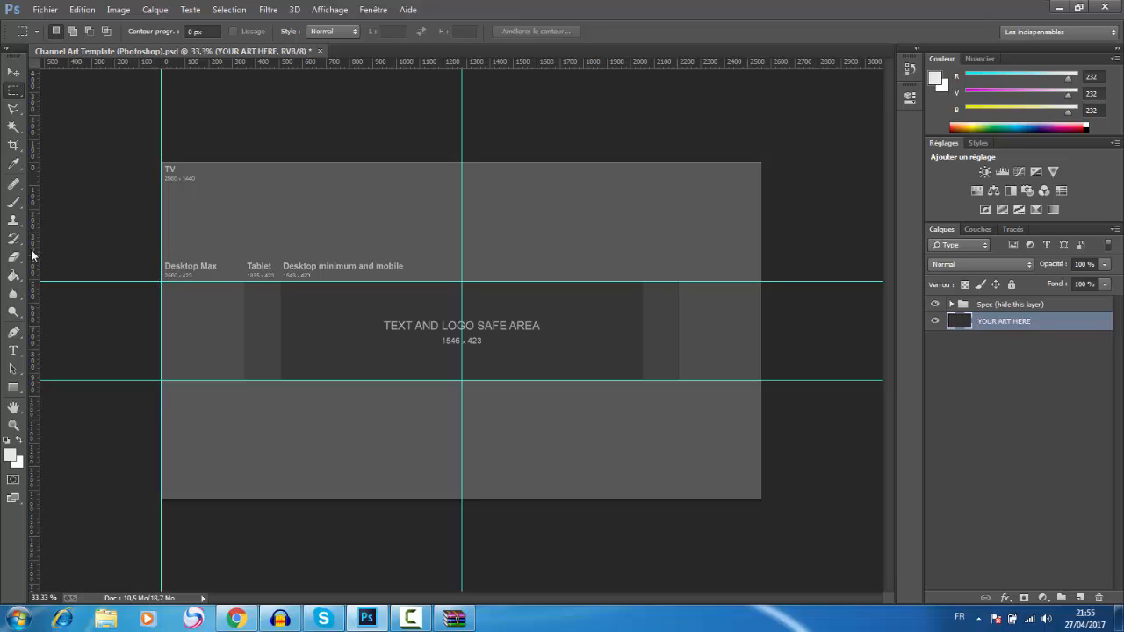
{"action": "left_click_drag", "start_coordinate": [33, 255], "coordinate": [763, 243]}
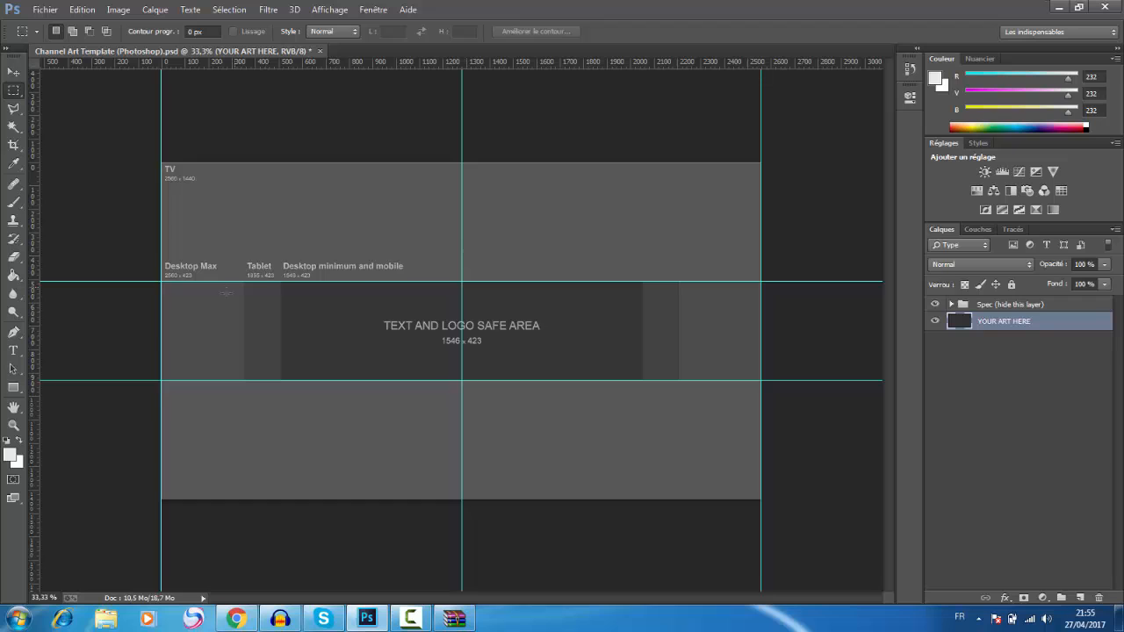
Step: Add a new layer beneath the YOUR ART HERE layer and fill it with the current light grey foreground color
{"action": "left_click", "coordinate": [1081, 597]}
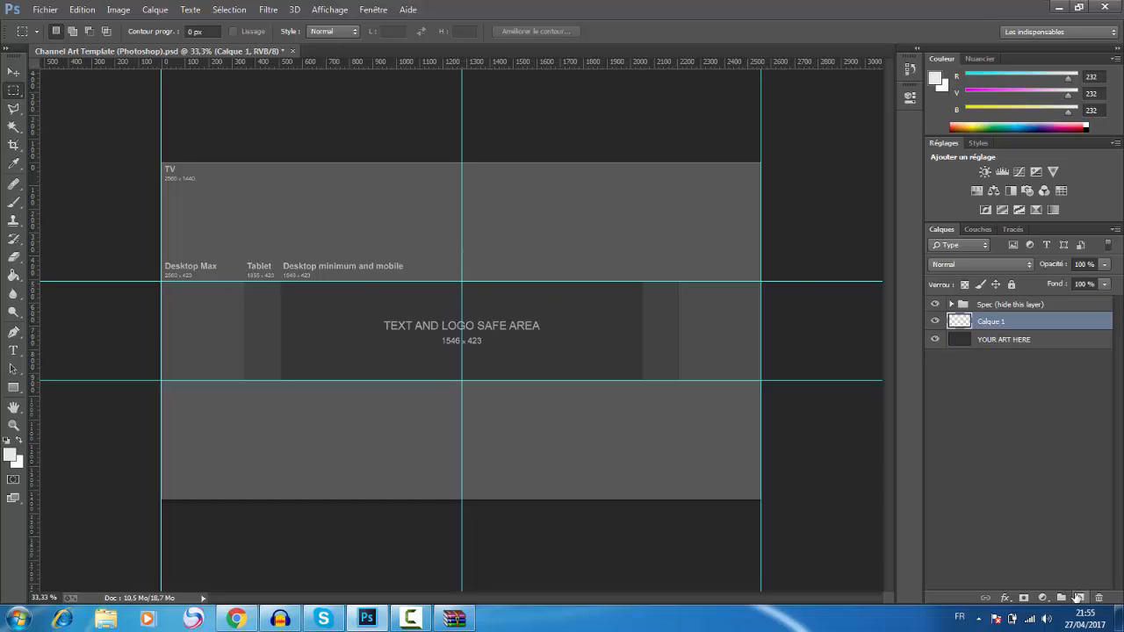
{"action": "left_click_drag", "start_coordinate": [999, 326], "coordinate": [996, 367]}
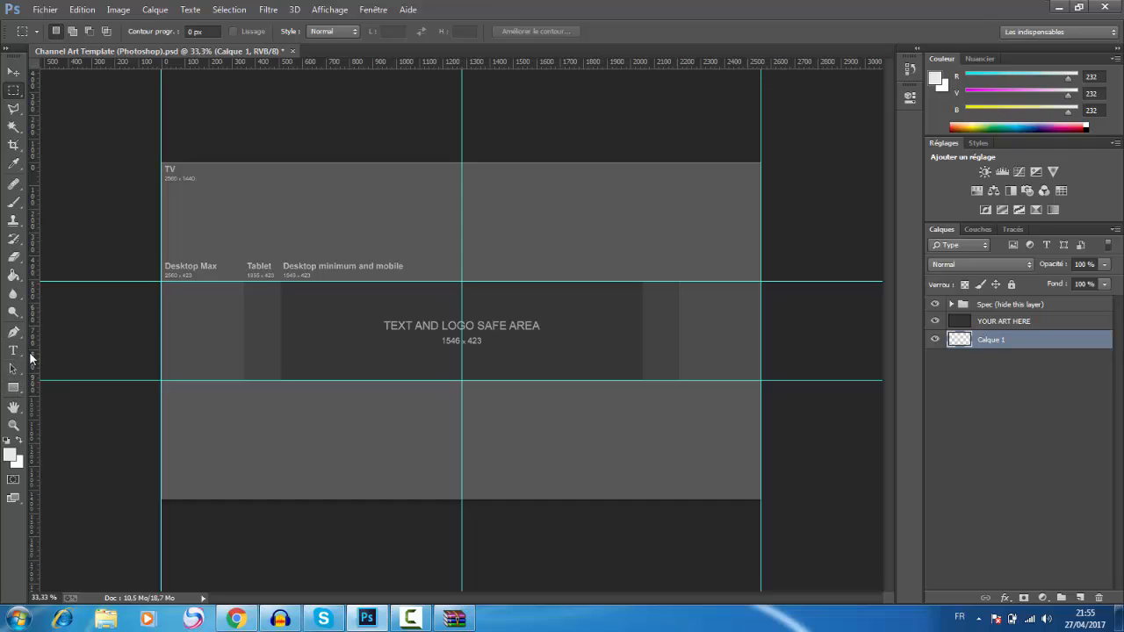
{"action": "left_click", "coordinate": [13, 275]}
{"action": "left_click", "coordinate": [530, 447]}
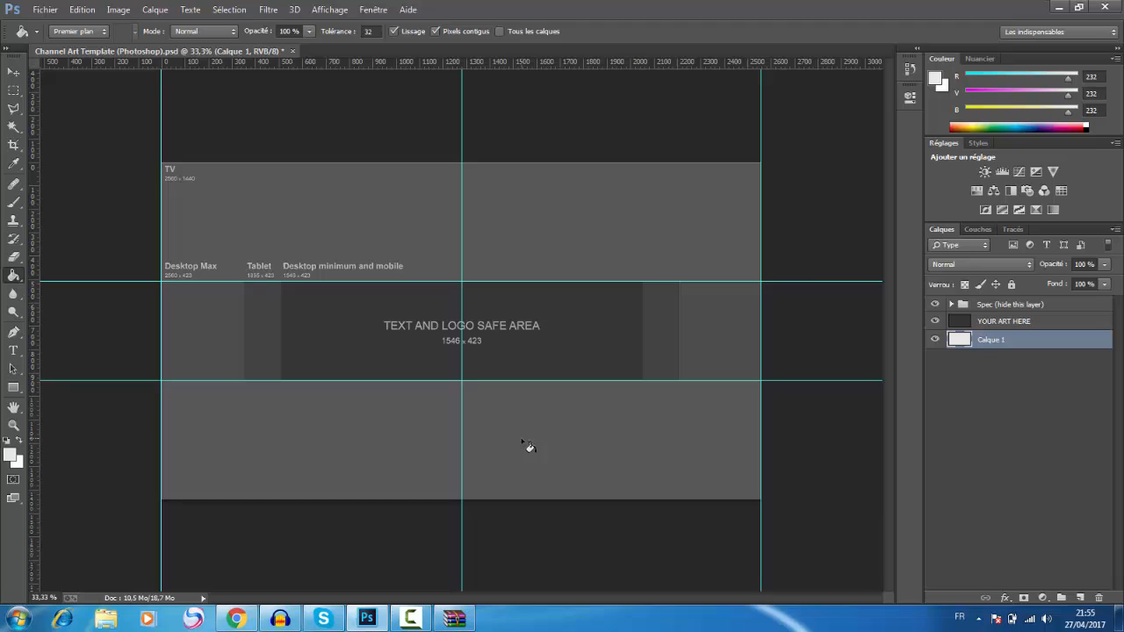
Step: Hide and delete the Spec group and the YOUR ART HERE layer, keeping the filled layer visible
{"action": "left_click", "coordinate": [935, 303]}
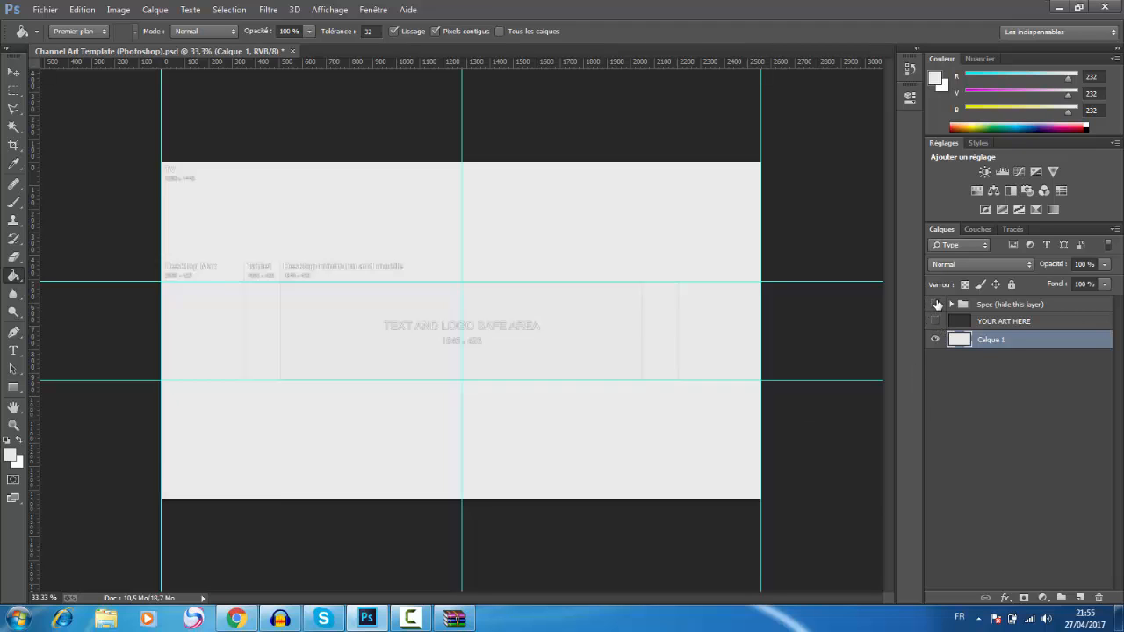
{"action": "left_click", "coordinate": [1001, 307]}
{"action": "key", "text": "Delete"}
{"action": "key", "text": "Delete"}
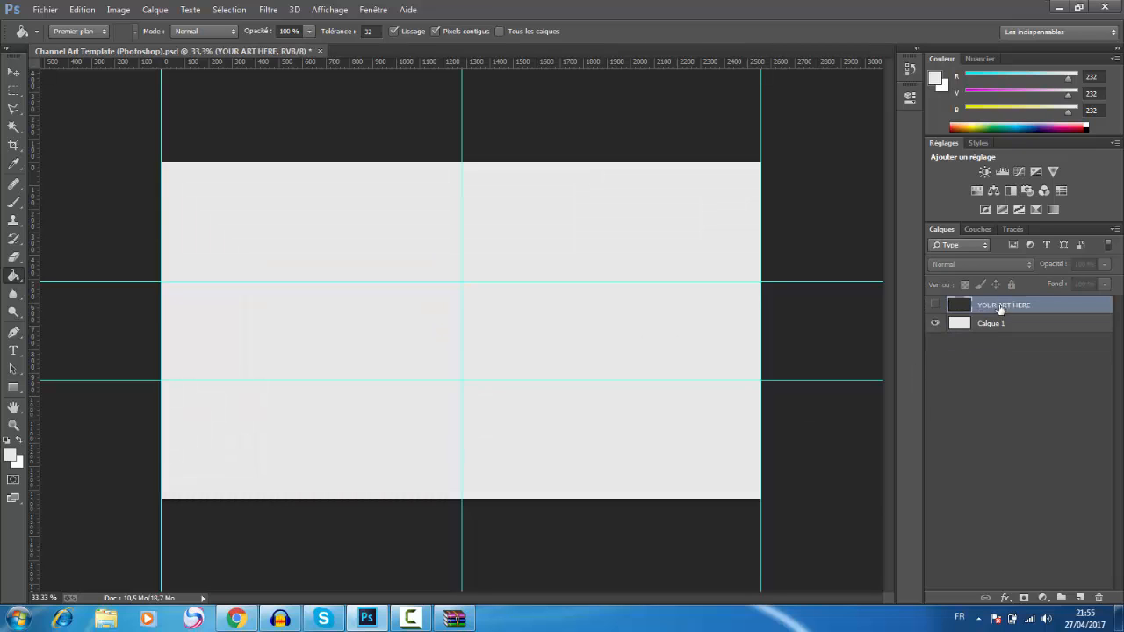
{"action": "left_click", "coordinate": [935, 305]}
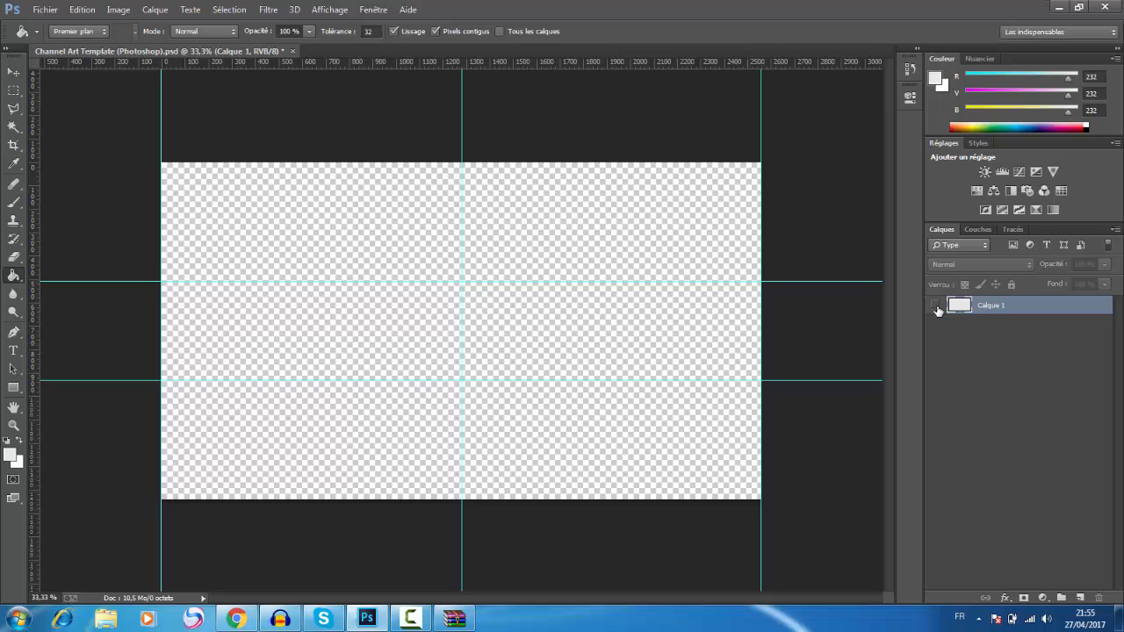
{"action": "left_click", "coordinate": [935, 305]}
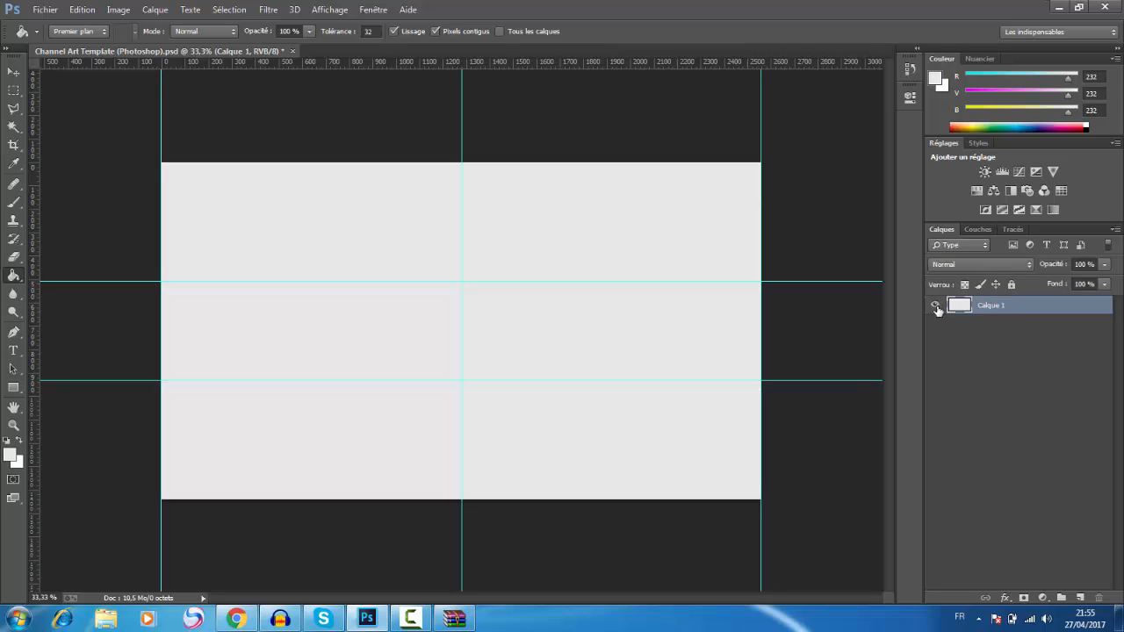
Step: Set the foreground color to black (000000) and fill the remaining layer with it
{"action": "left_click", "coordinate": [10, 455]}
{"action": "type", "text": "000000"}
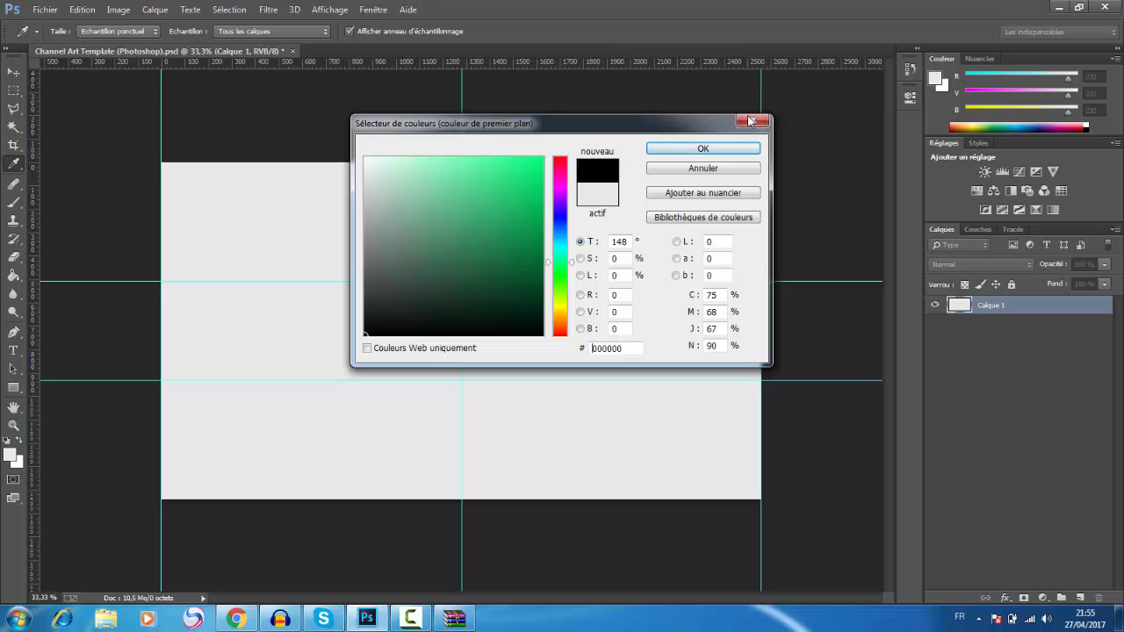
{"action": "left_click", "coordinate": [727, 148]}
{"action": "left_click", "coordinate": [580, 239]}
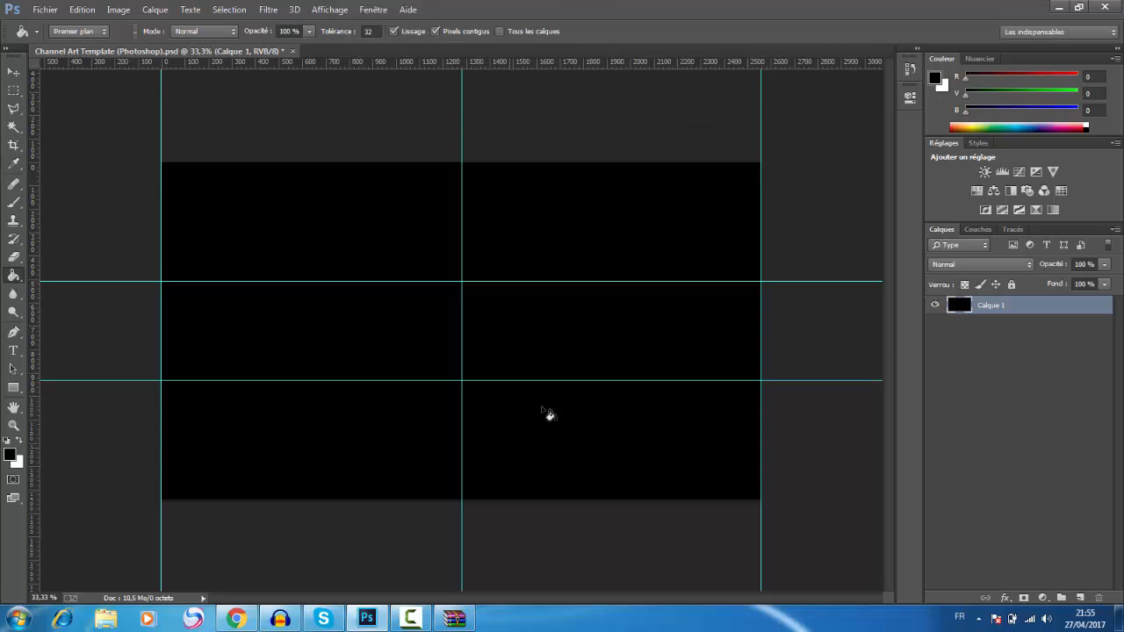
Step: Select the full-width band between the two horizontal guides and delete that area from the black layer
{"action": "left_click", "coordinate": [13, 91]}
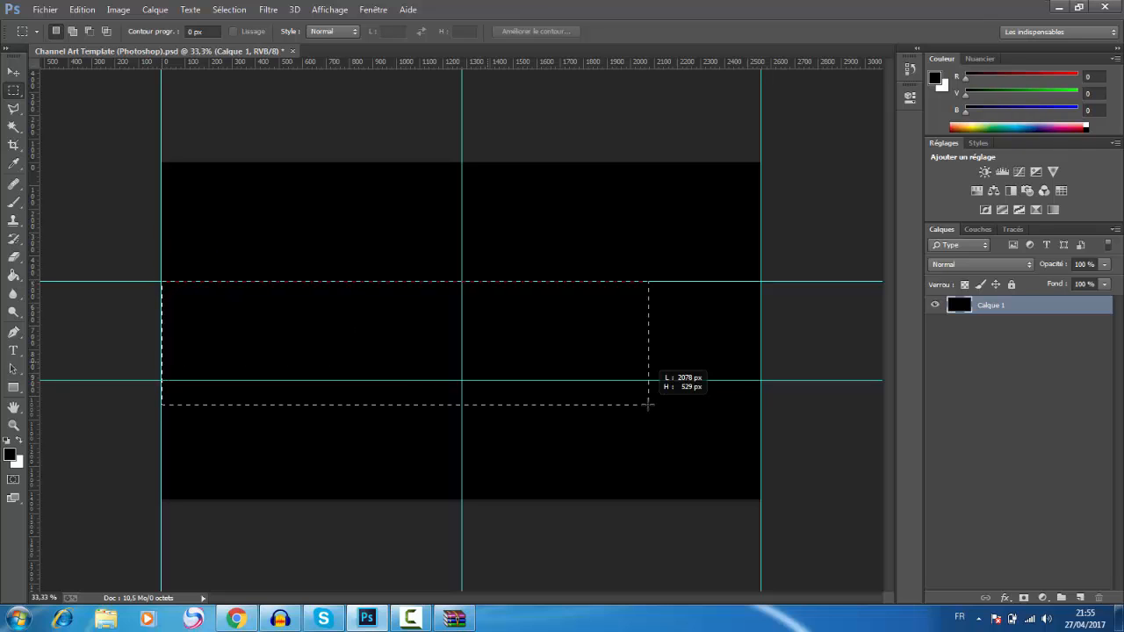
{"action": "left_click_drag", "start_coordinate": [762, 380], "coordinate": [761, 380]}
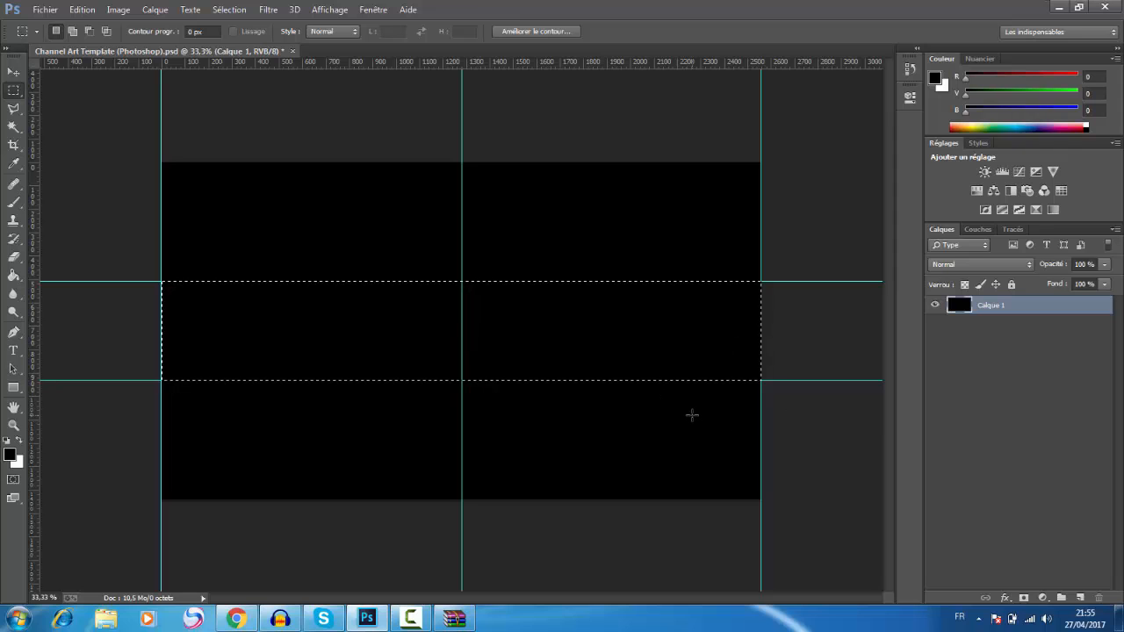
{"action": "key", "text": "Delete"}
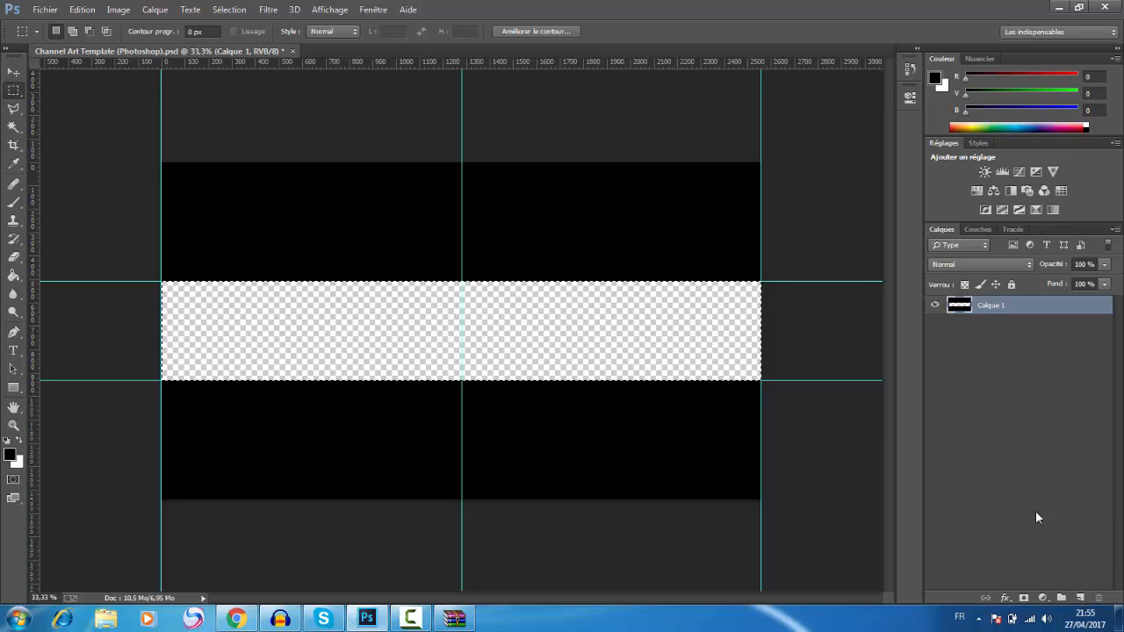
Step: Add a new layer and move it beneath the black layer
{"action": "left_click", "coordinate": [14, 74]}
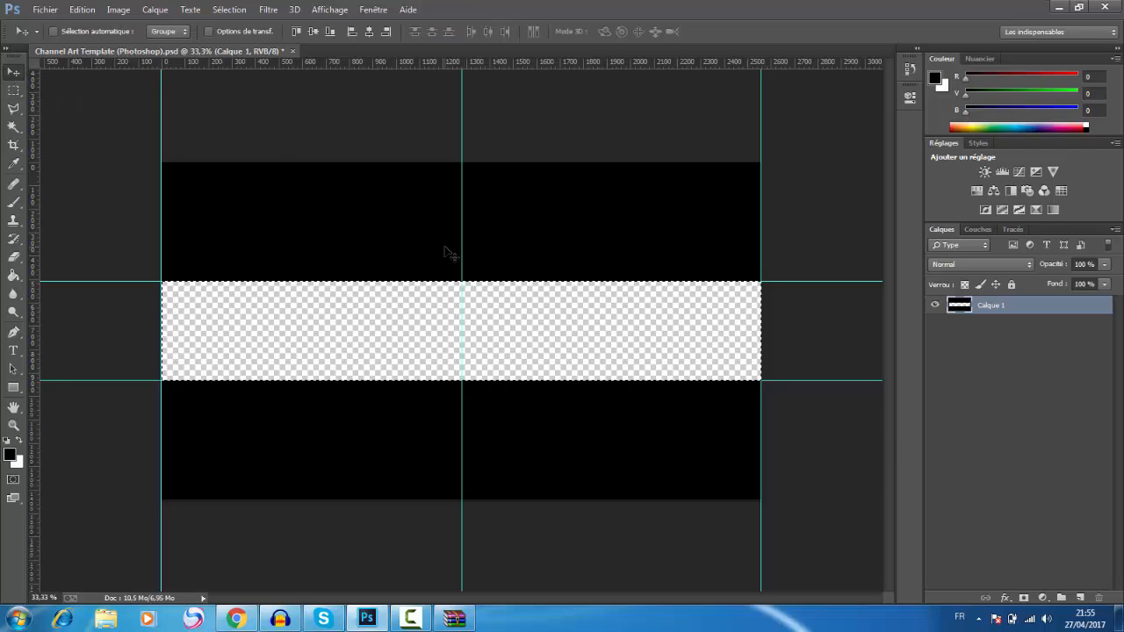
{"action": "left_click", "coordinate": [1080, 598]}
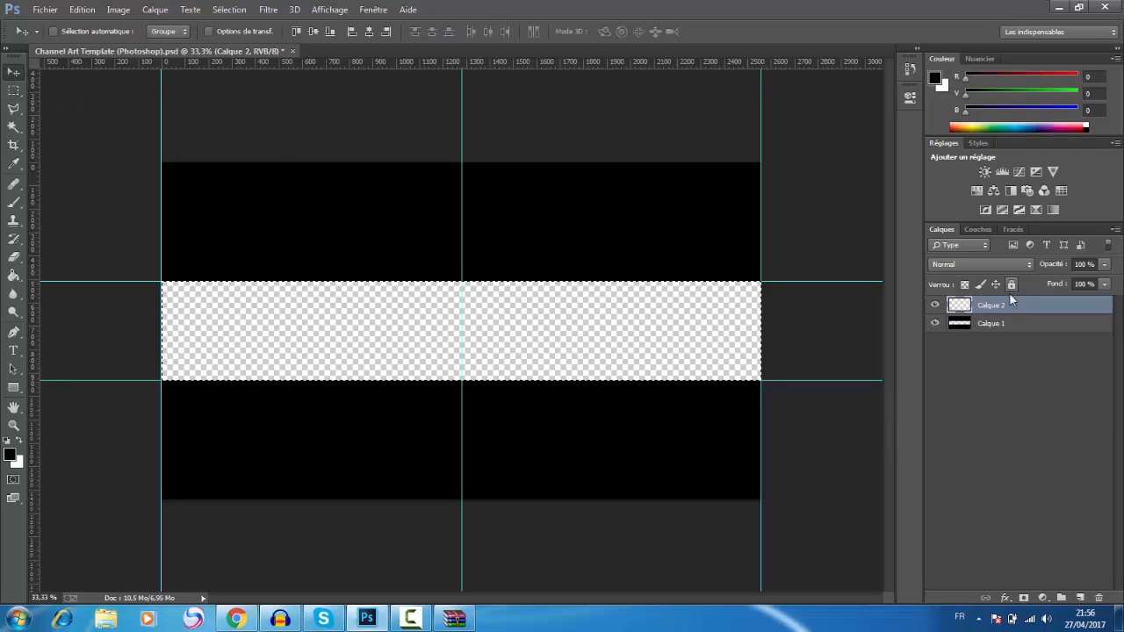
{"action": "left_click_drag", "start_coordinate": [1011, 298], "coordinate": [1004, 369]}
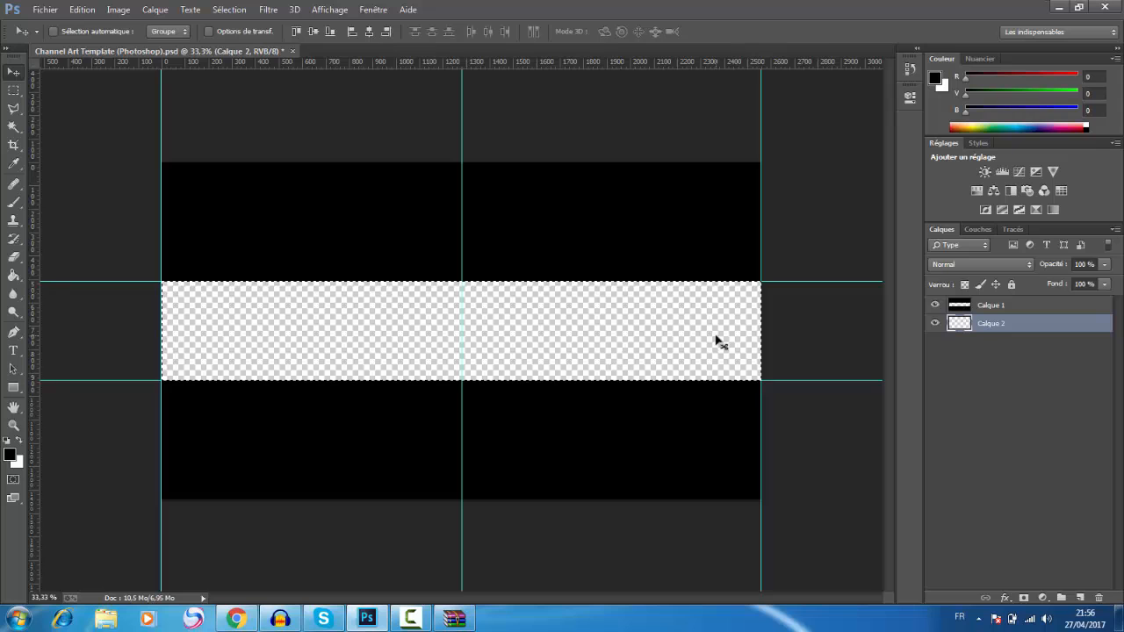
Step: Switch to Chrome, close the channel art upload window to view the Hidrox channel page, and return to Photoshop
{"action": "left_click", "coordinate": [235, 619]}
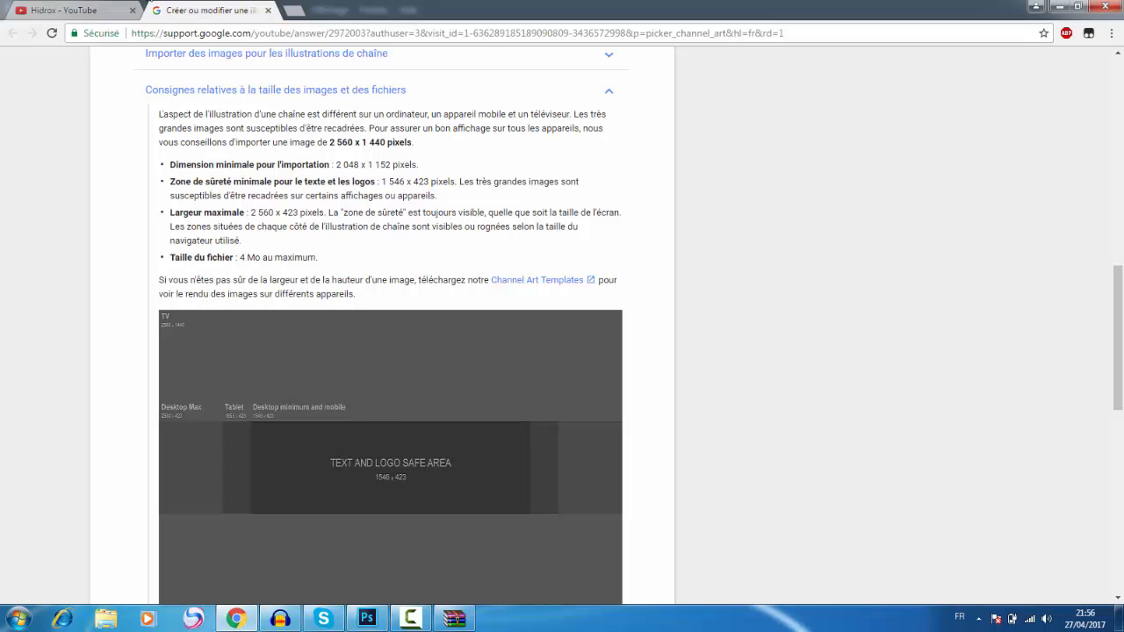
{"action": "left_click", "coordinate": [68, 7]}
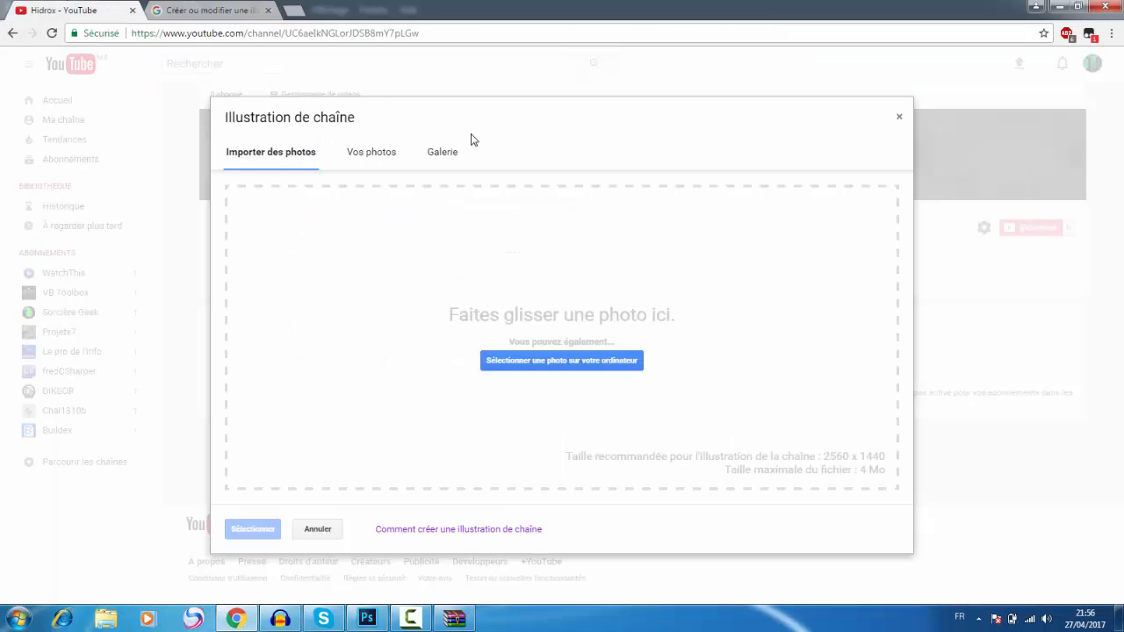
{"action": "left_click", "coordinate": [898, 119]}
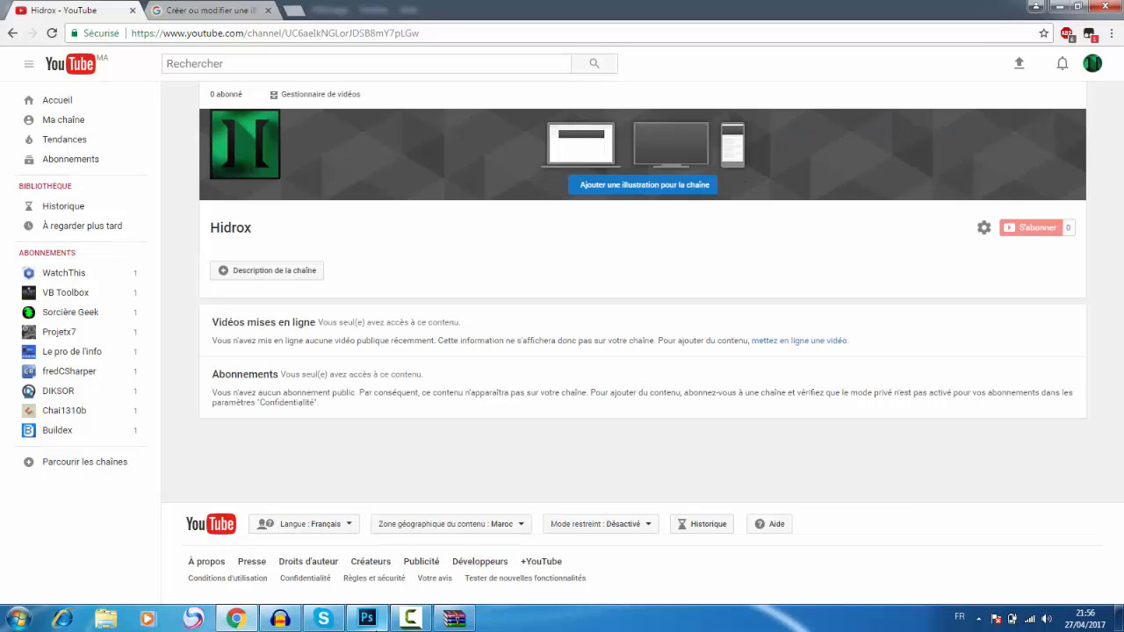
{"action": "left_click", "coordinate": [367, 618]}
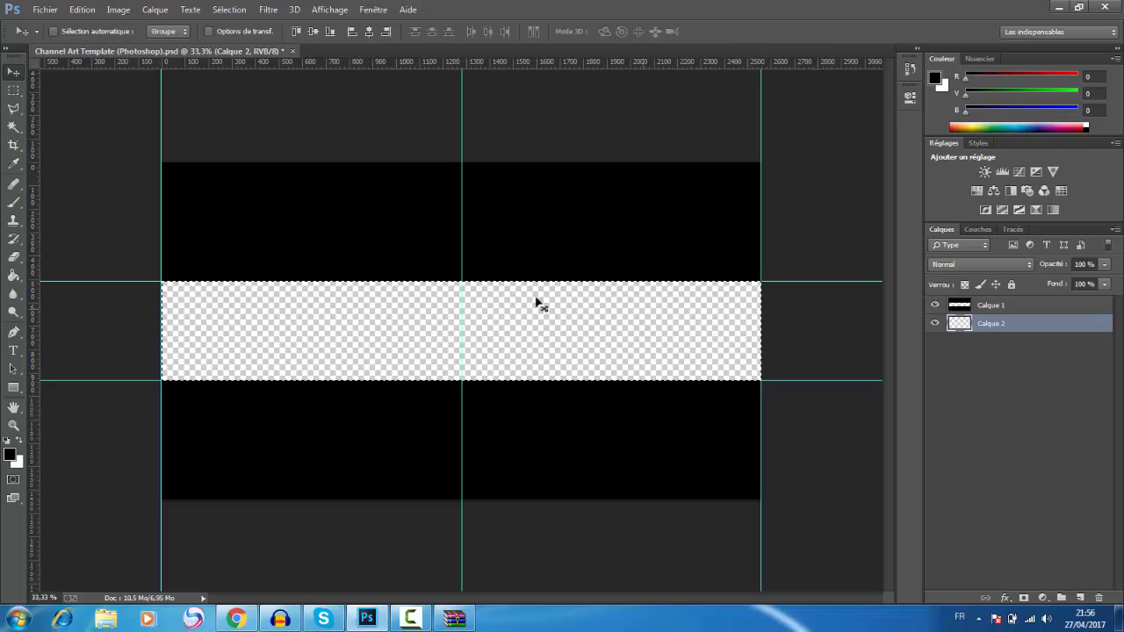
Step: Fill the selected central band on the new layer with green (28be79) and clear the selection
{"action": "left_click", "coordinate": [16, 277]}
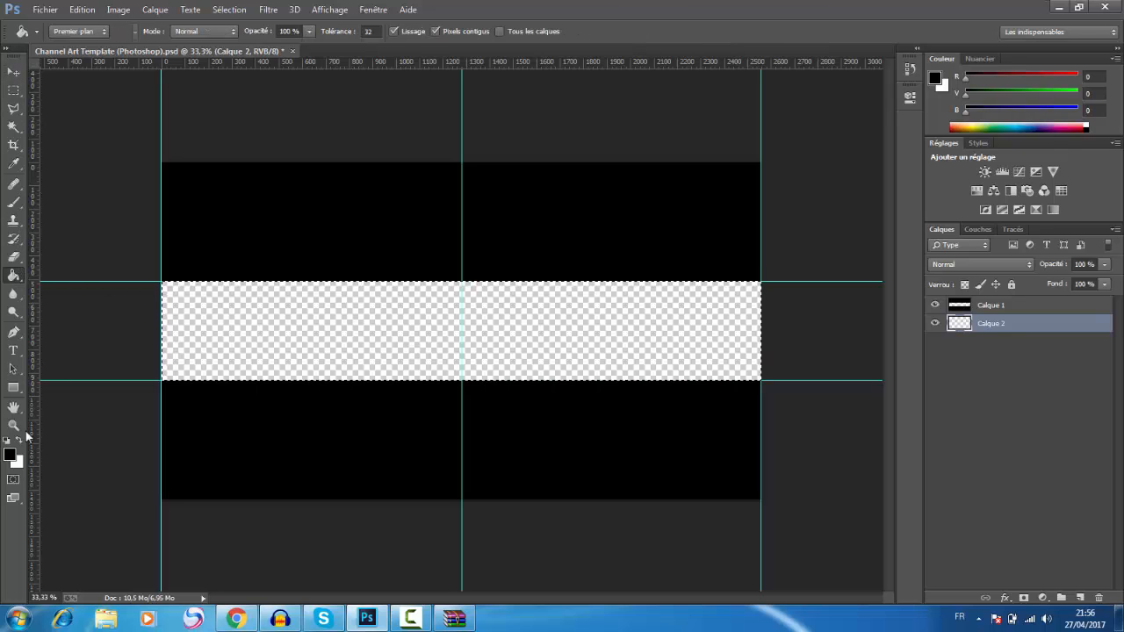
{"action": "left_click", "coordinate": [9, 455]}
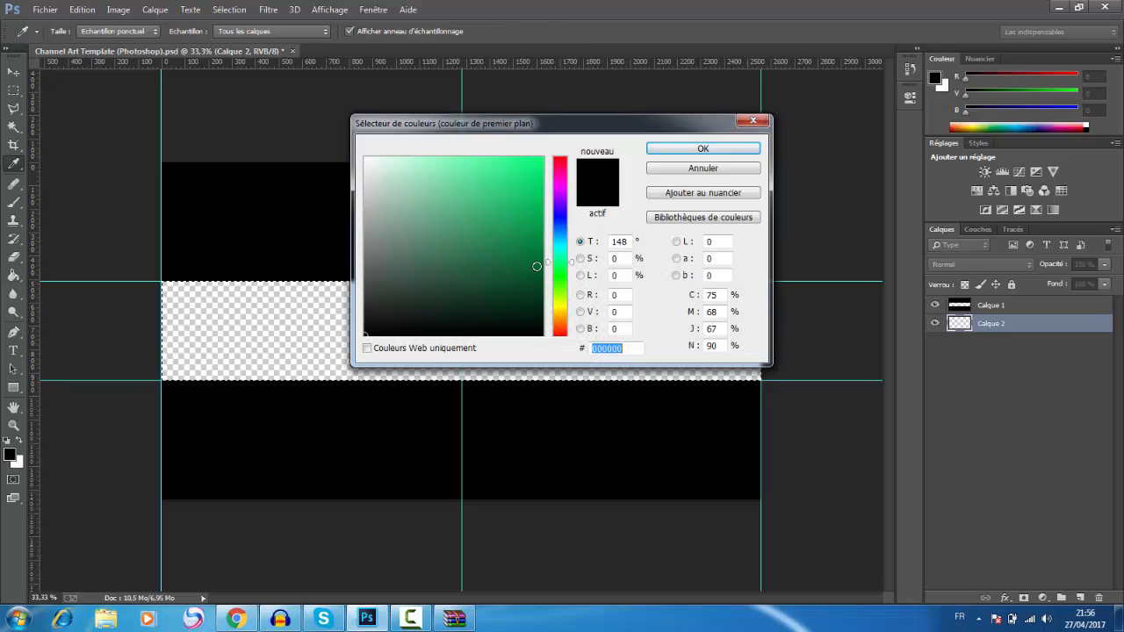
{"action": "left_click_drag", "start_coordinate": [495, 266], "coordinate": [505, 203]}
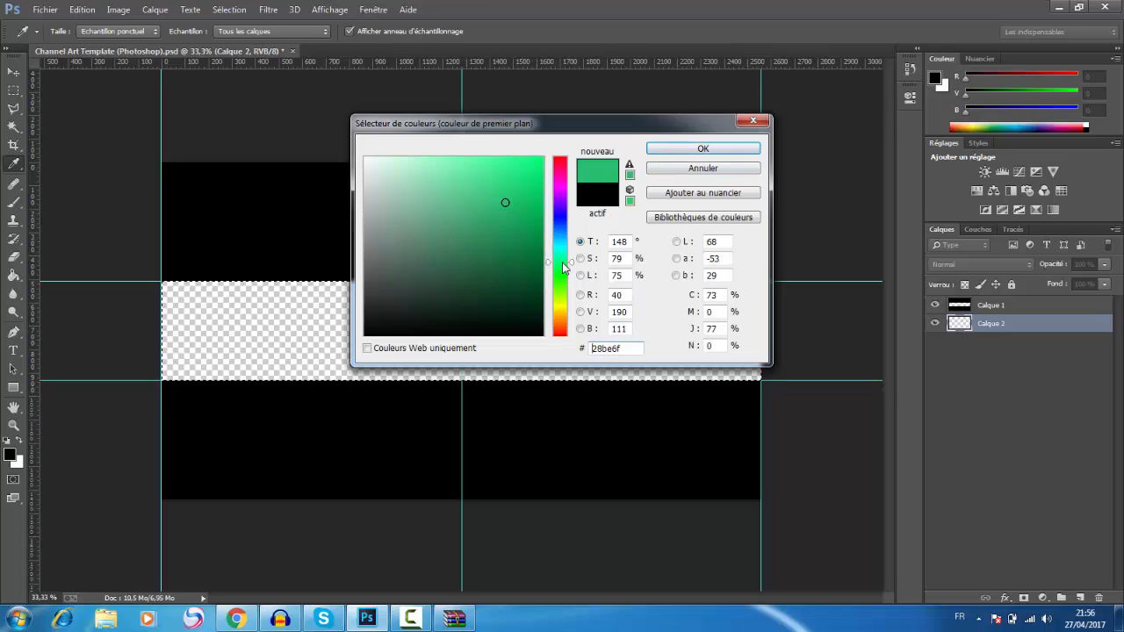
{"action": "left_click_drag", "start_coordinate": [563, 262], "coordinate": [563, 259]}
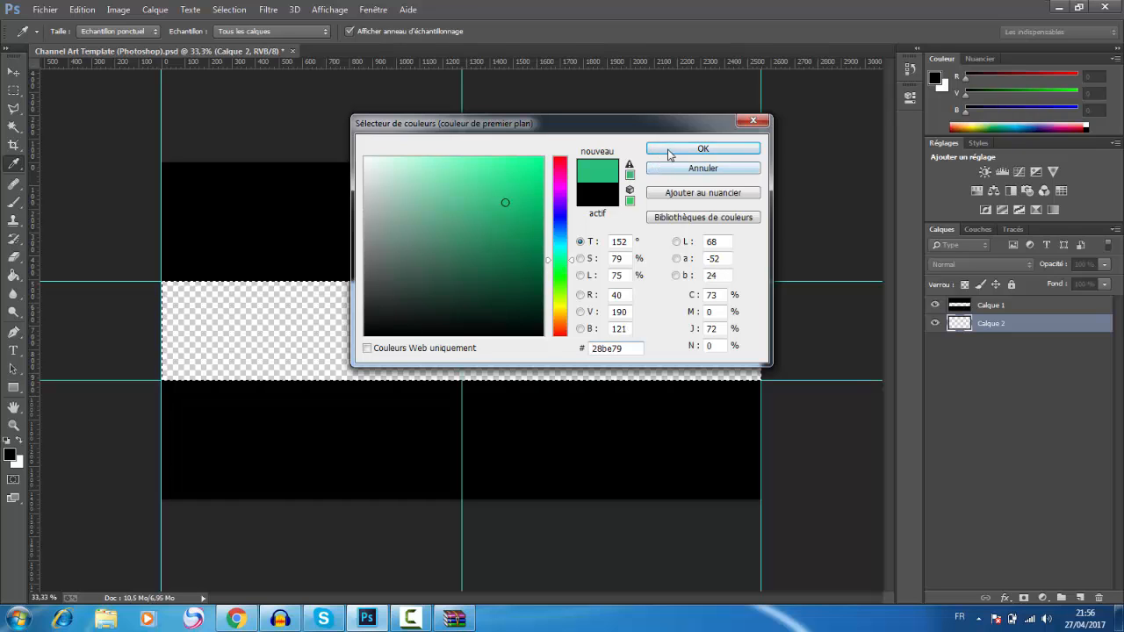
{"action": "left_click", "coordinate": [698, 148]}
{"action": "key", "text": "g"}
{"action": "left_click", "coordinate": [419, 337]}
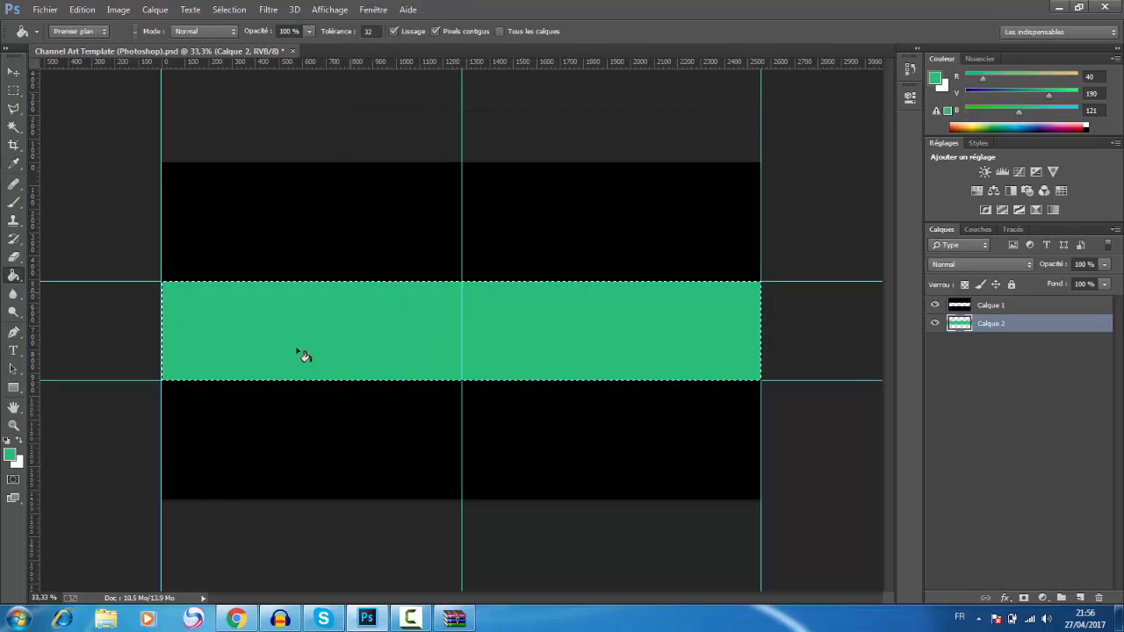
{"action": "left_click", "coordinate": [13, 90]}
{"action": "left_click", "coordinate": [82, 111]}
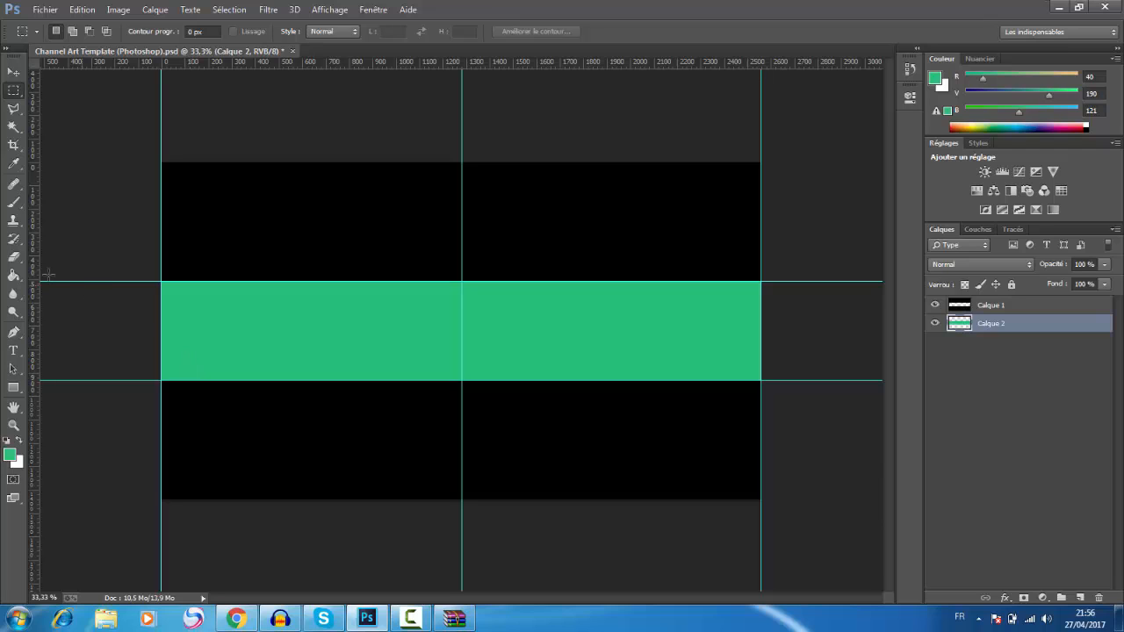
Step: Paint the green band's lower-left and upper-right corners in dark green (266849) with a soft 416 px brush
{"action": "left_click", "coordinate": [15, 204]}
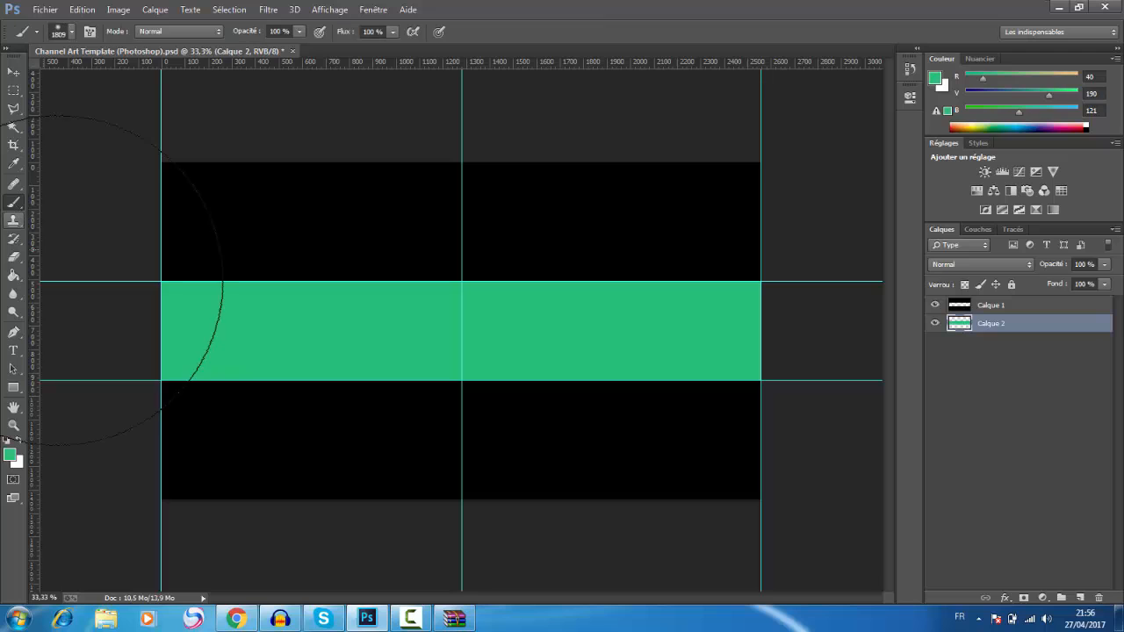
{"action": "left_click", "coordinate": [72, 33]}
{"action": "left_click", "coordinate": [142, 75]}
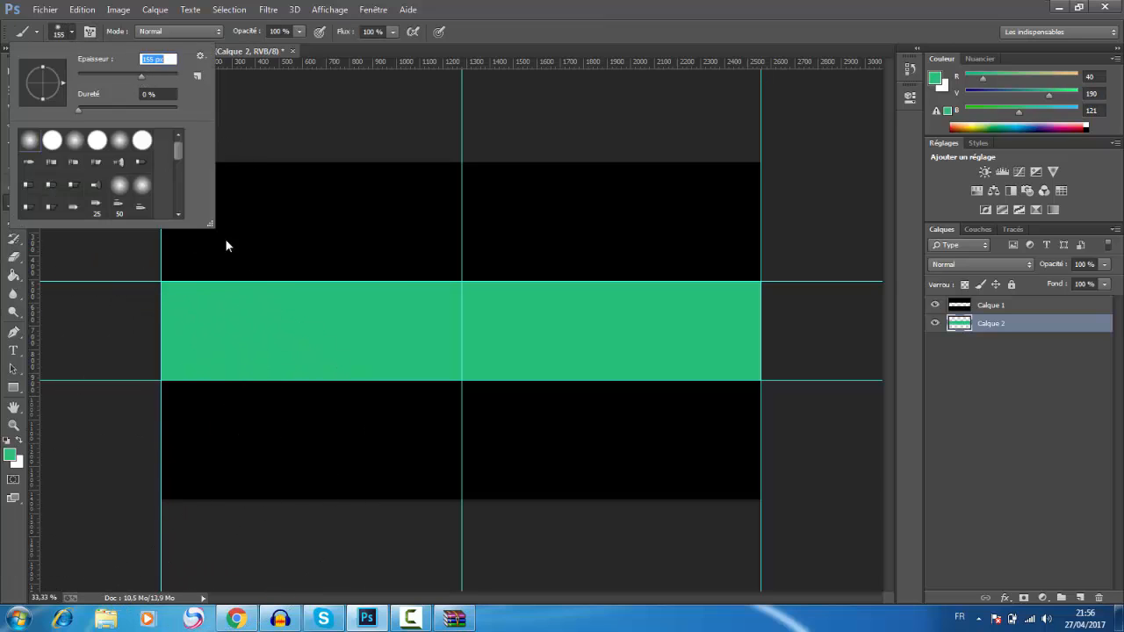
{"action": "left_click", "coordinate": [158, 76]}
{"action": "left_click_drag", "start_coordinate": [160, 74], "coordinate": [163, 75]}
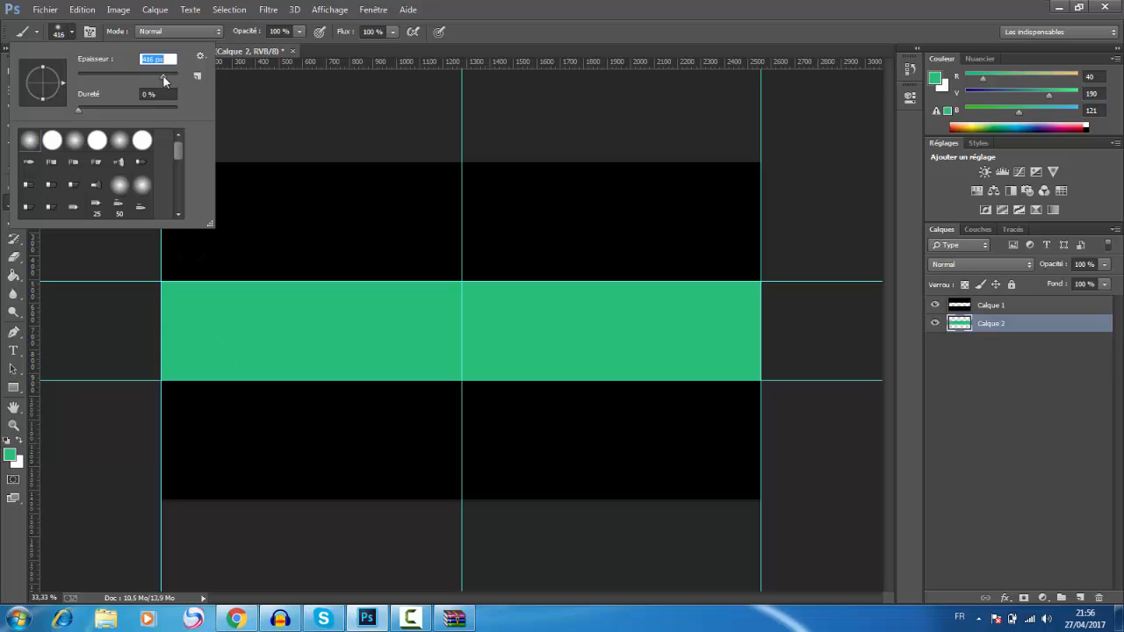
{"action": "left_click", "coordinate": [9, 452]}
{"action": "left_click_drag", "start_coordinate": [476, 215], "coordinate": [479, 262]}
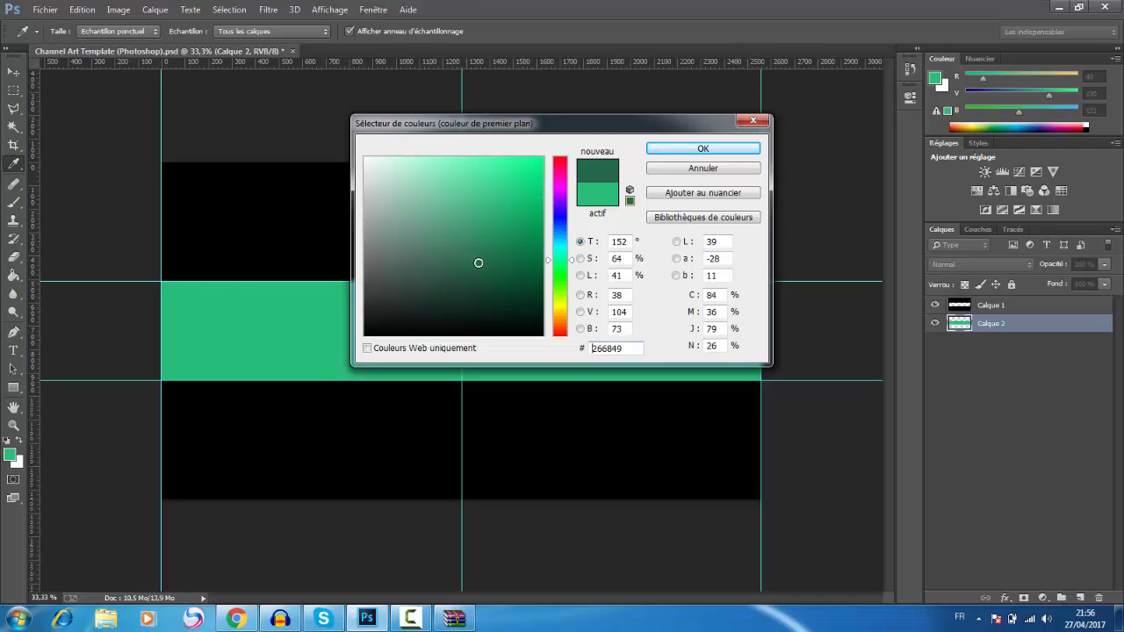
{"action": "left_click", "coordinate": [703, 148]}
{"action": "key", "text": "b"}
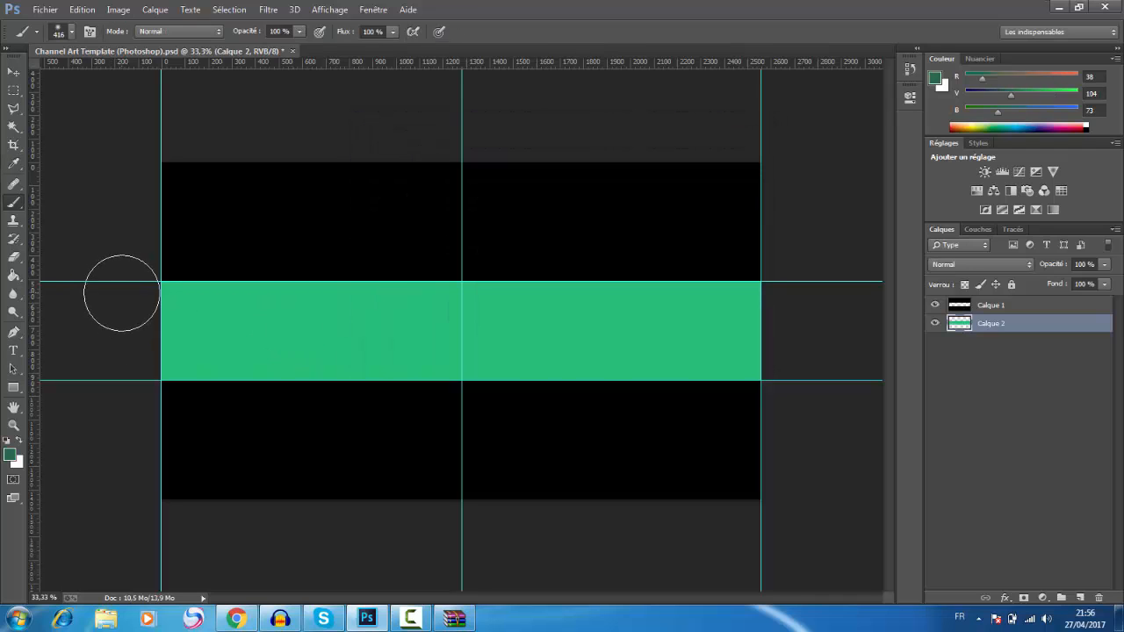
{"action": "mouse_move", "coordinate": [121, 293]}
{"action": "left_mouse_down"}
{"action": "mouse_move", "coordinate": [143, 322]}
{"action": "mouse_move", "coordinate": [225, 368]}
{"action": "mouse_move", "coordinate": [188, 366]}
{"action": "mouse_move", "coordinate": [112, 312]}
{"action": "left_mouse_up"}
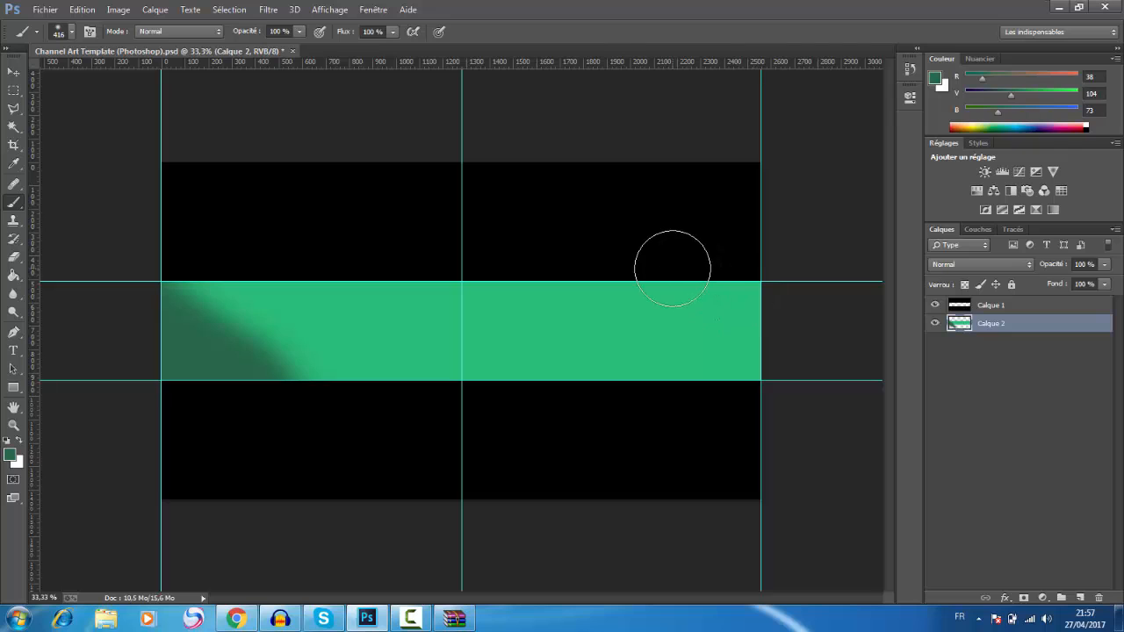
{"action": "mouse_move", "coordinate": [675, 262]}
{"action": "left_mouse_down"}
{"action": "mouse_move", "coordinate": [715, 278]}
{"action": "mouse_move", "coordinate": [792, 351]}
{"action": "left_mouse_up"}
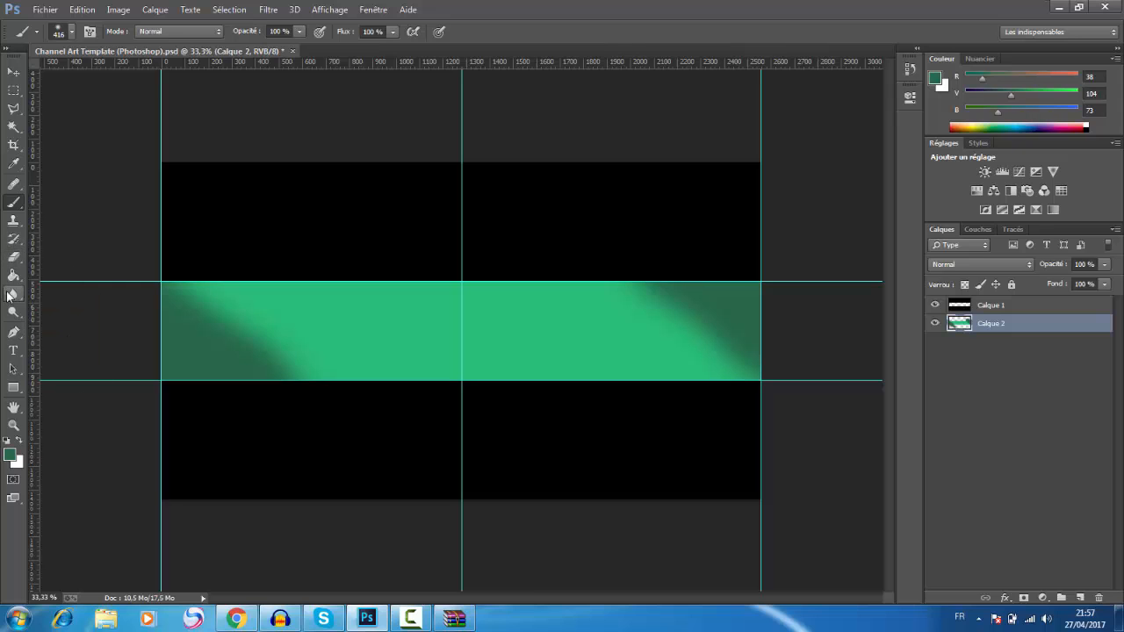
Step: Set the foreground color to very dark green (182921) and shade the band's upper-left and lower-right corners with the brush
{"action": "left_click", "coordinate": [11, 455]}
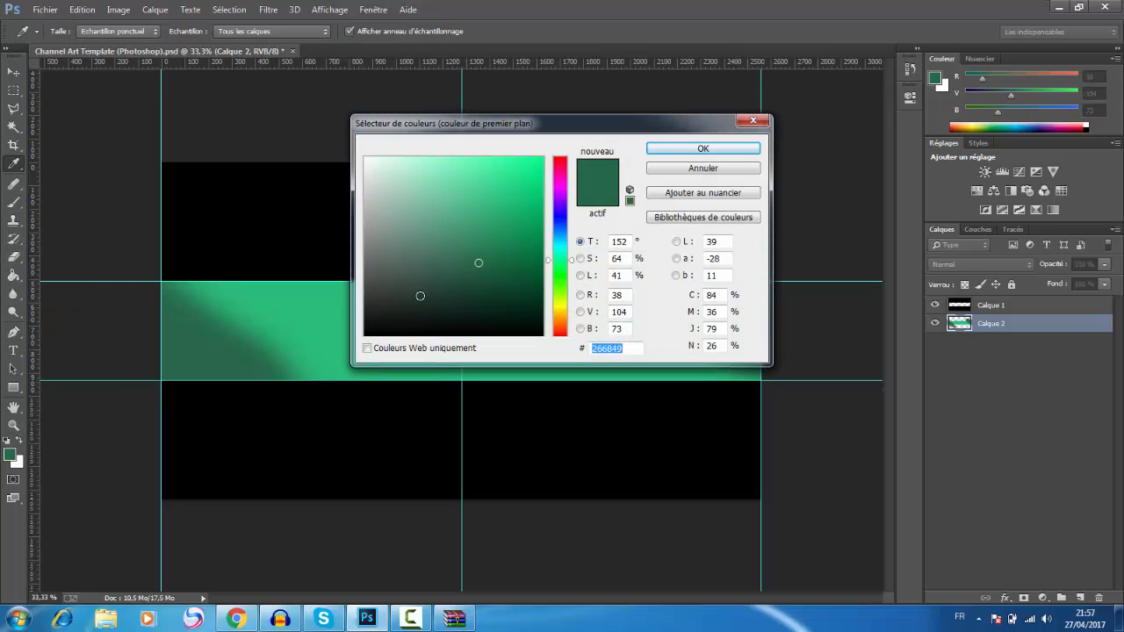
{"action": "left_click", "coordinate": [437, 307]}
{"action": "left_click", "coordinate": [669, 152]}
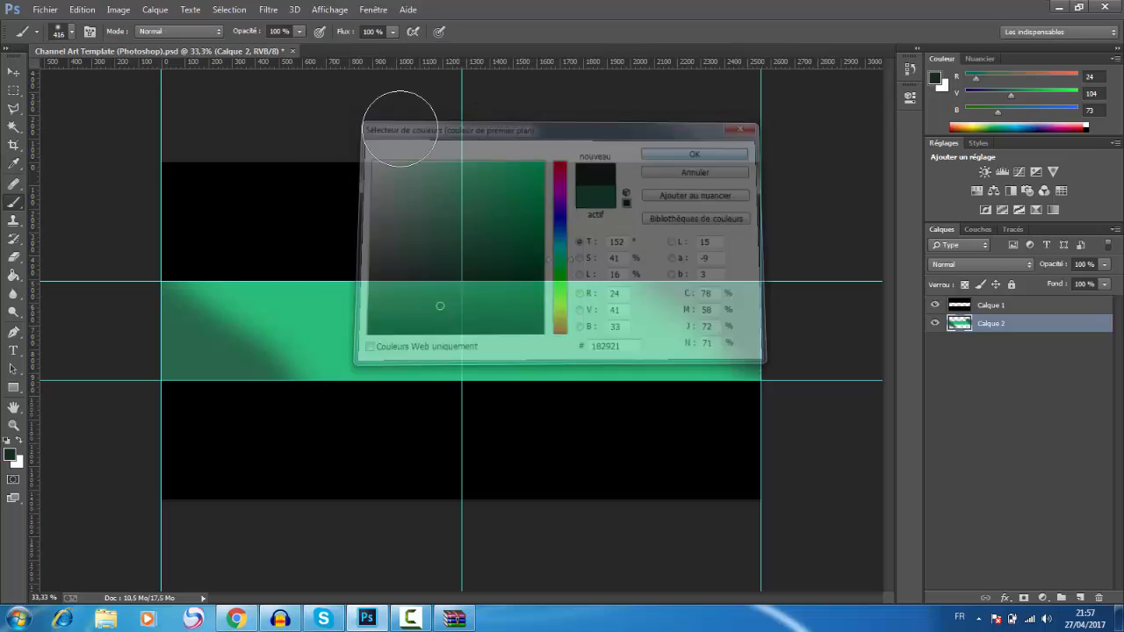
{"action": "left_click_drag", "start_coordinate": [193, 243], "coordinate": [106, 293]}
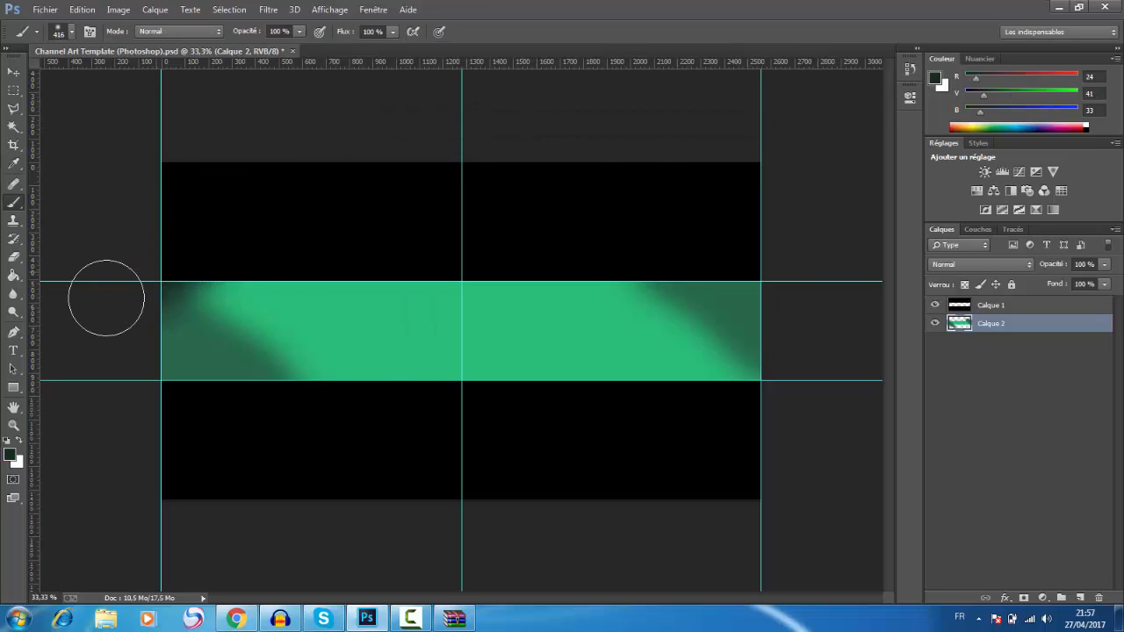
{"action": "left_click_drag", "start_coordinate": [792, 382], "coordinate": [714, 455]}
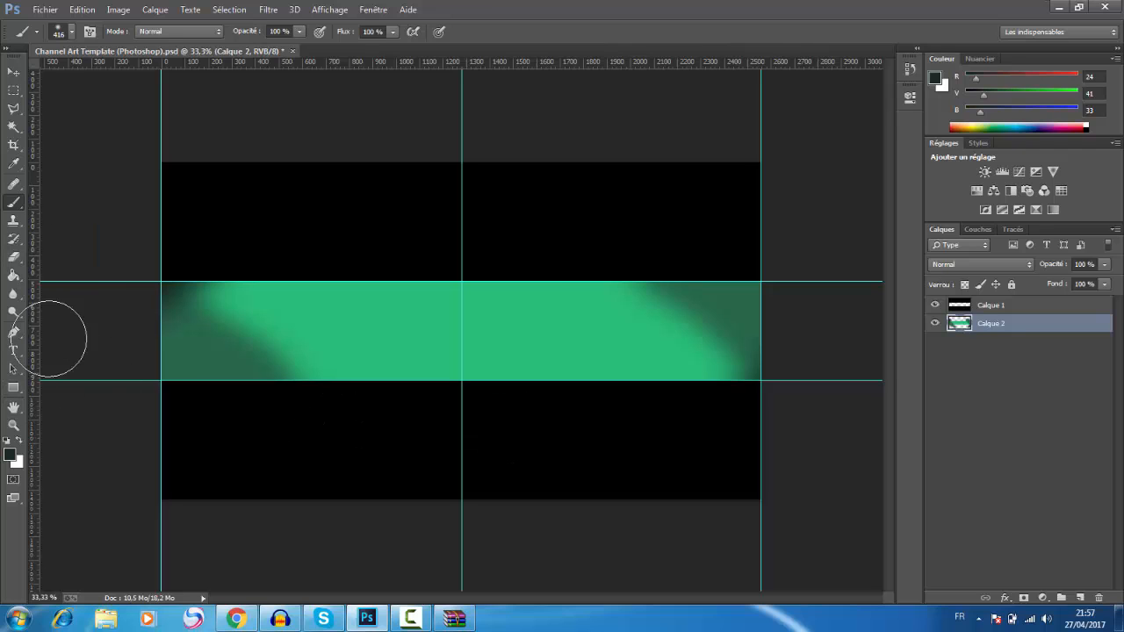
Step: Set the brush size to 35 px, try a dark horizontal stroke on the green band, and undo the stroke
{"action": "left_click", "coordinate": [72, 33]}
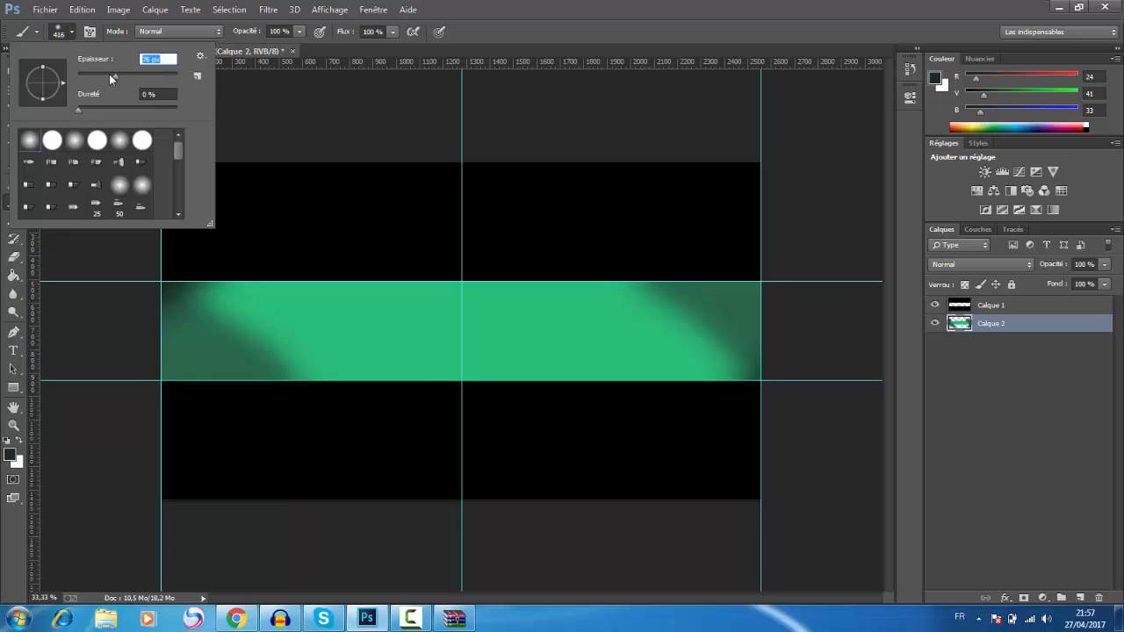
{"action": "left_click_drag", "start_coordinate": [110, 76], "coordinate": [96, 75]}
{"action": "left_click_drag", "start_coordinate": [254, 325], "coordinate": [529, 329]}
{"action": "key", "text": "ctrl+z"}
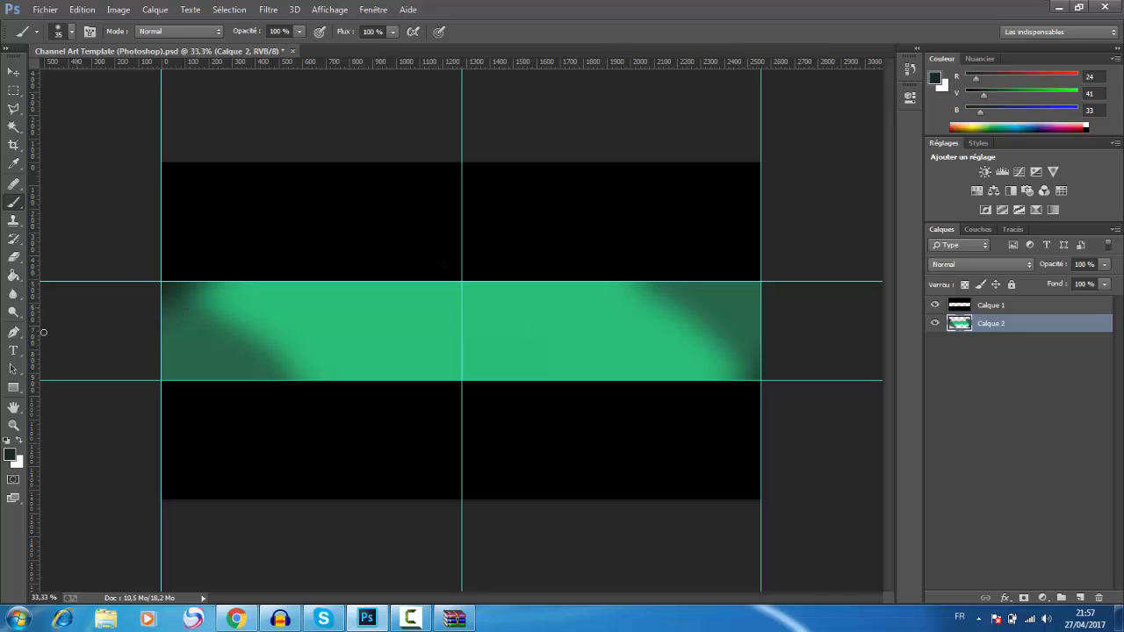
Step: Try a light green (7becb8) horizontal brush stroke across the full width of the band, and undo it
{"action": "left_click", "coordinate": [9, 457]}
{"action": "left_click_drag", "start_coordinate": [434, 173], "coordinate": [450, 170]}
{"action": "left_click", "coordinate": [657, 149]}
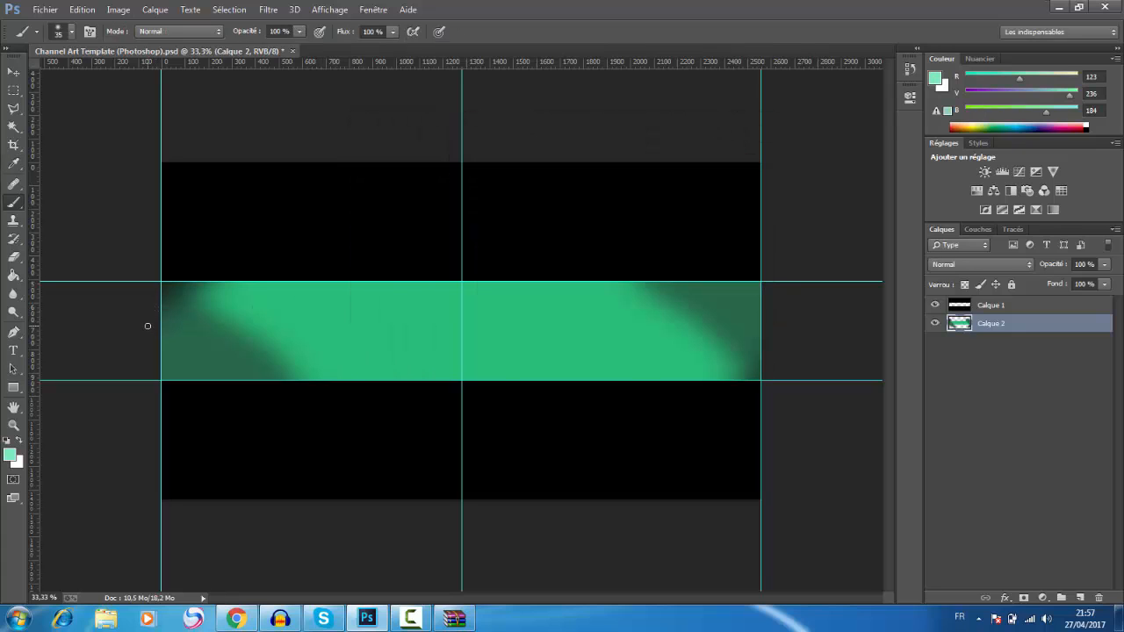
{"action": "left_click_drag", "start_coordinate": [165, 325], "coordinate": [258, 323]}
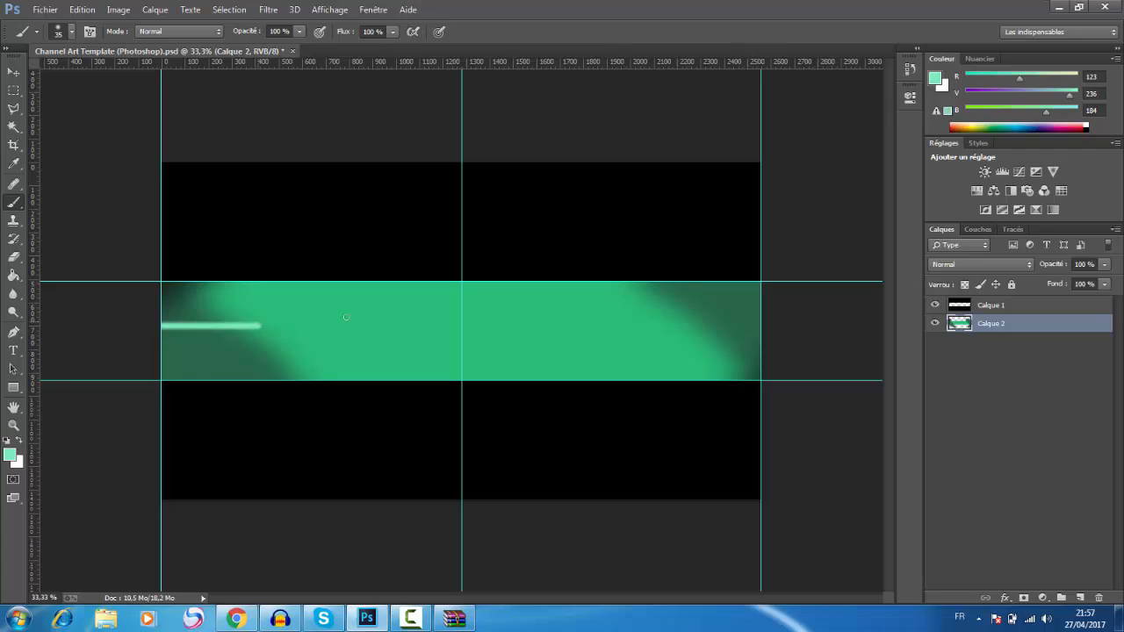
{"action": "left_click_drag", "start_coordinate": [346, 317], "coordinate": [773, 303]}
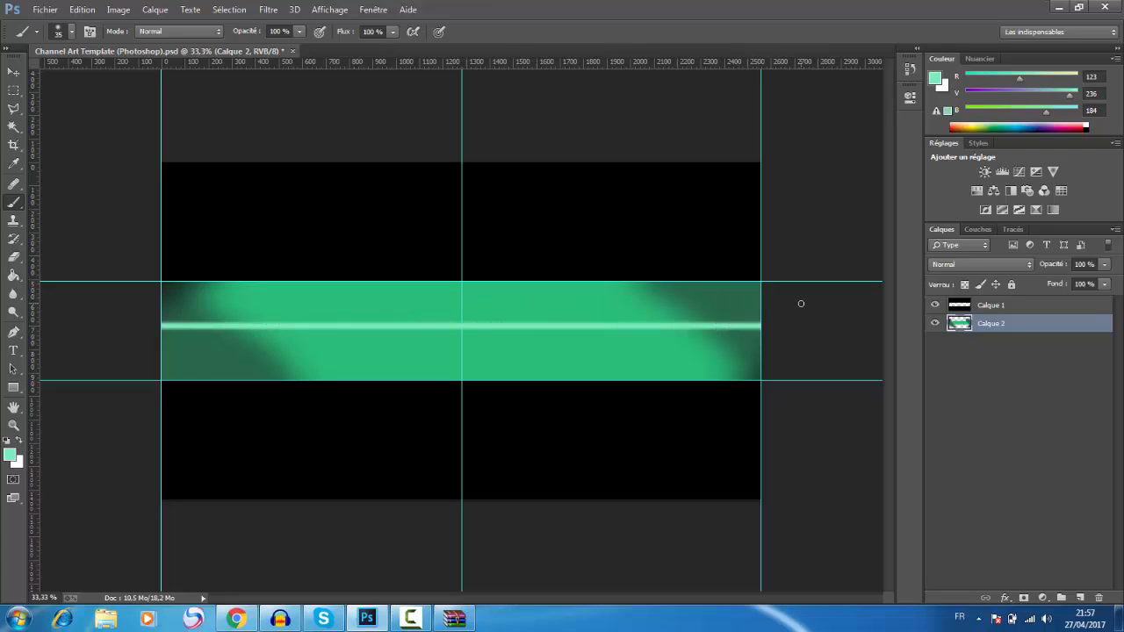
{"action": "key", "text": "ctrl+z"}
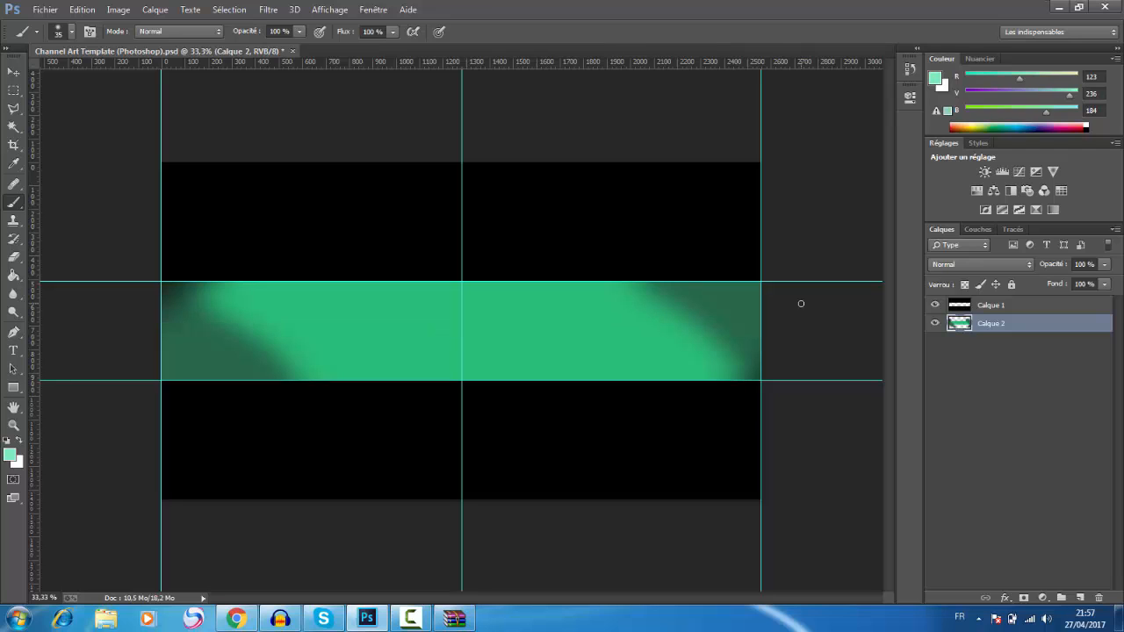
Step: Add a new layer directly above the green band layer and set the foreground color to dark green (RGB 42, 105, 76)
{"action": "left_click", "coordinate": [1081, 599]}
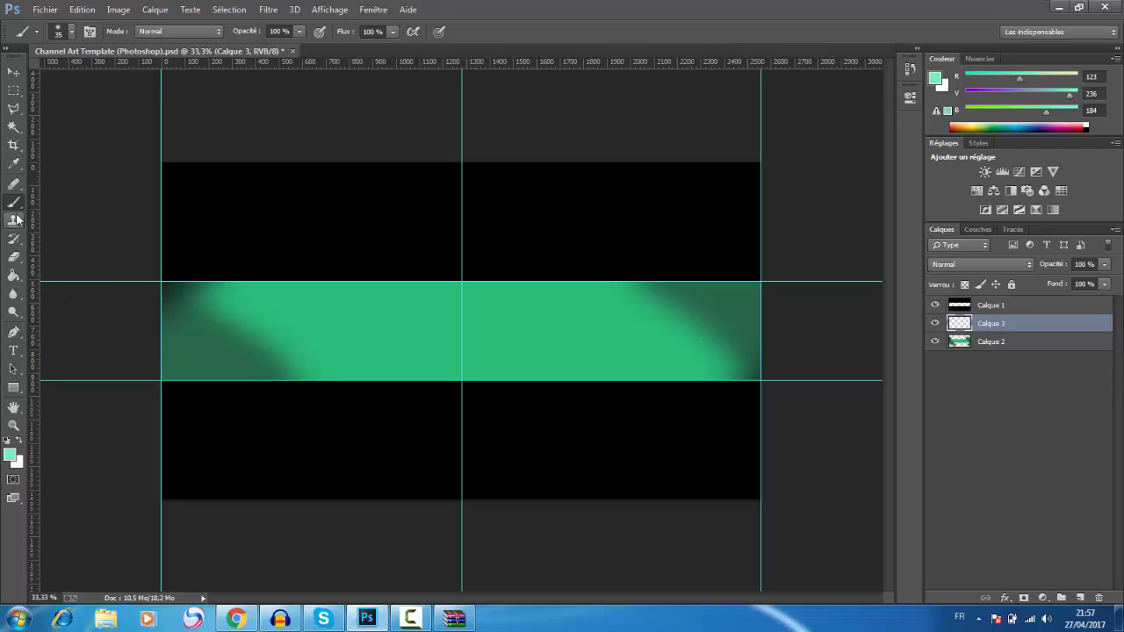
{"action": "left_click", "coordinate": [10, 455]}
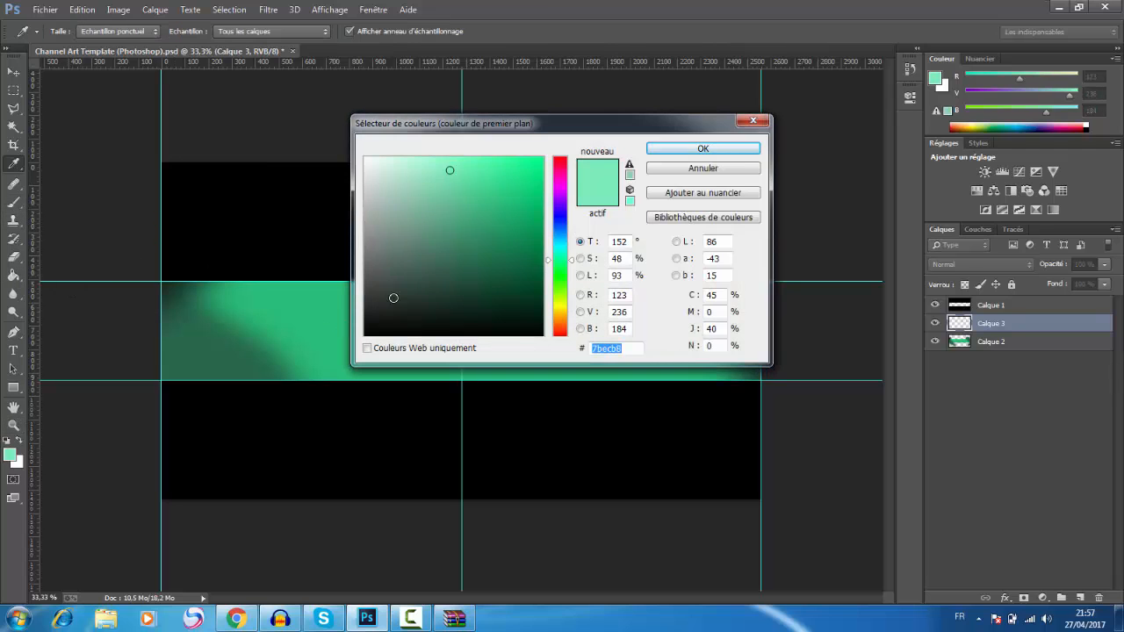
{"action": "left_click", "coordinate": [472, 262]}
{"action": "left_click", "coordinate": [698, 150]}
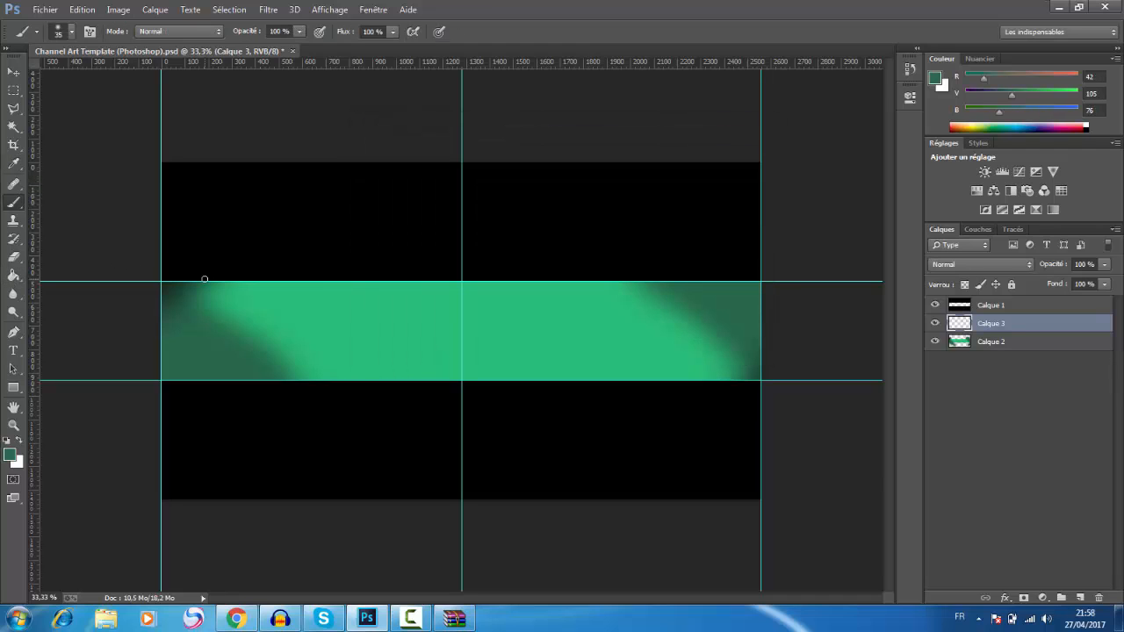
Step: Set the brush size to 121 px
{"action": "left_click", "coordinate": [74, 33]}
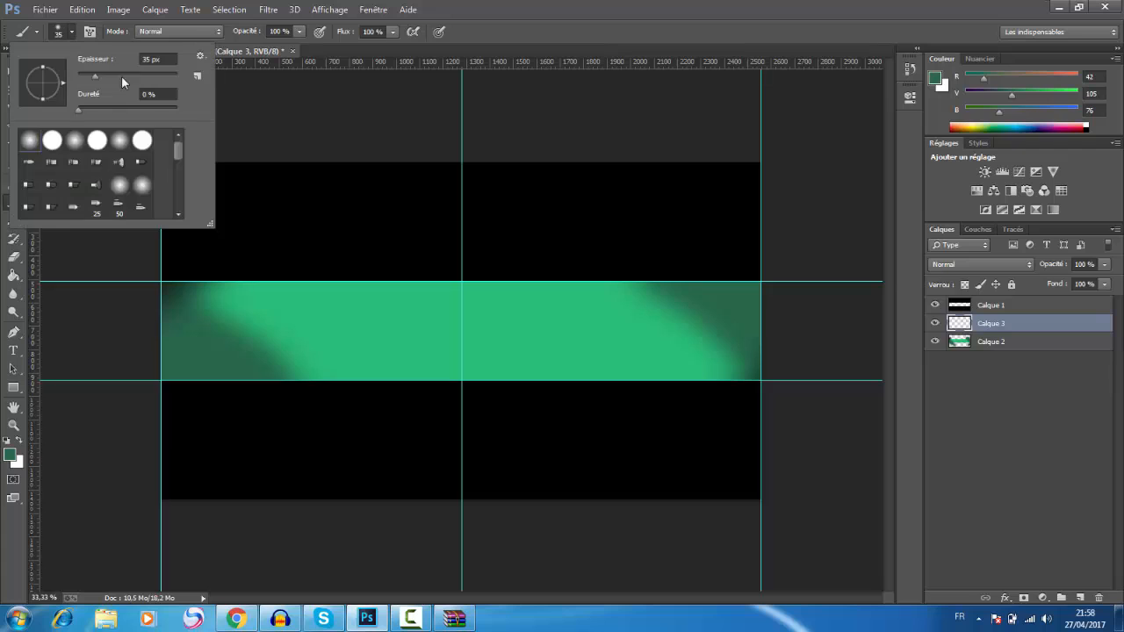
{"action": "left_click_drag", "start_coordinate": [106, 76], "coordinate": [133, 76]}
Step: Switch to Chrome to examine the YouTube channel's profile picture and banner area, and return to Photoshop
{"action": "left_click", "coordinate": [235, 619]}
{"action": "mouse_move", "coordinate": [234, 170]}
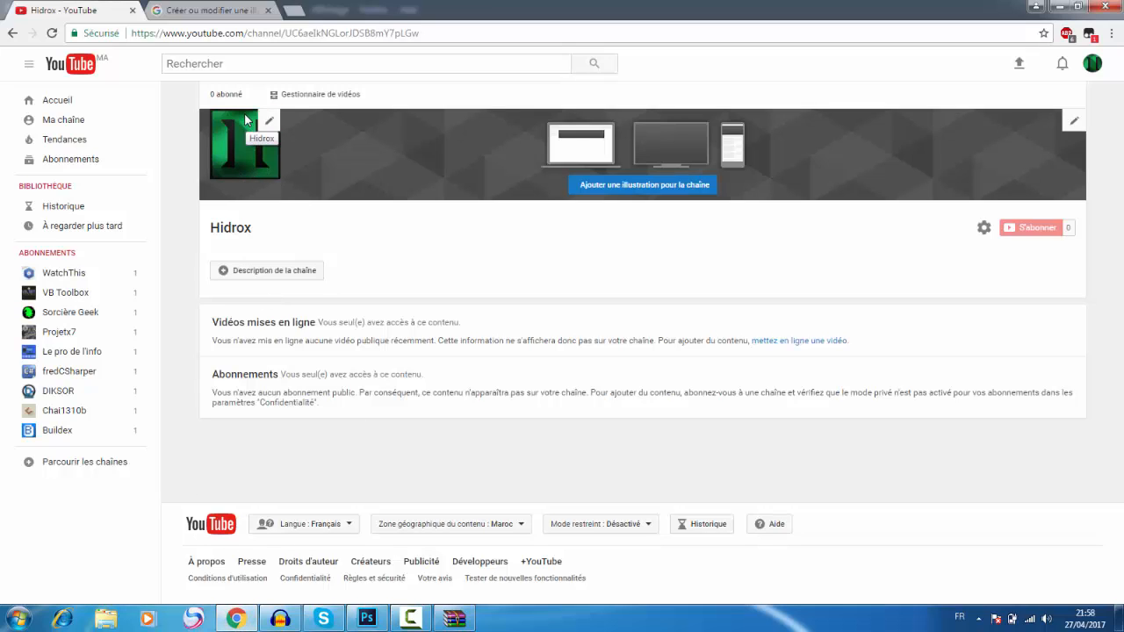
{"action": "left_click", "coordinate": [411, 618]}
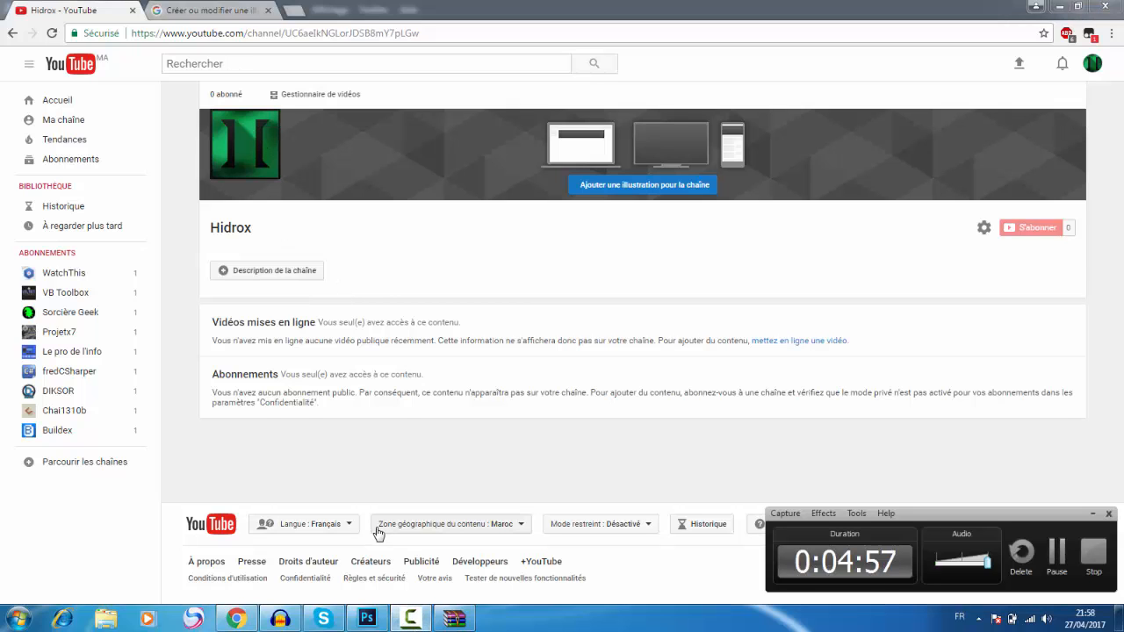
{"action": "left_click", "coordinate": [411, 618]}
{"action": "left_click", "coordinate": [367, 619]}
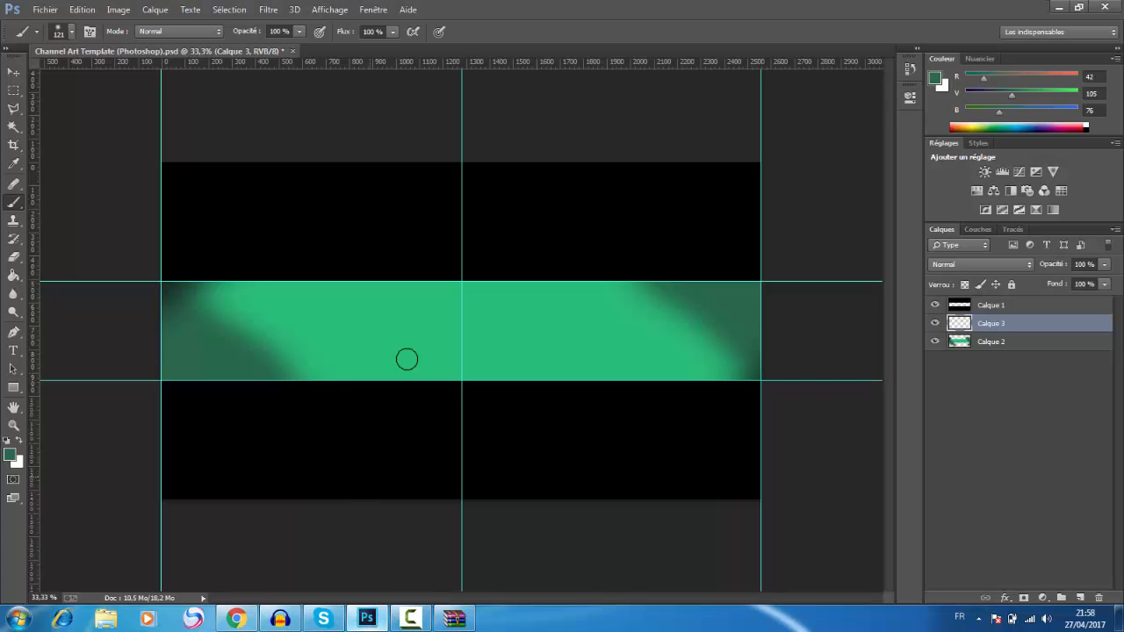
Step: Paint a dark green wavy stroke near the band's lower centre, plus one curved stroke on each side of it in medium green (27865a)
{"action": "mouse_move", "coordinate": [379, 373]}
{"action": "left_mouse_down"}
{"action": "mouse_move", "coordinate": [374, 357]}
{"action": "mouse_move", "coordinate": [469, 361]}
{"action": "mouse_move", "coordinate": [405, 361]}
{"action": "left_mouse_up"}
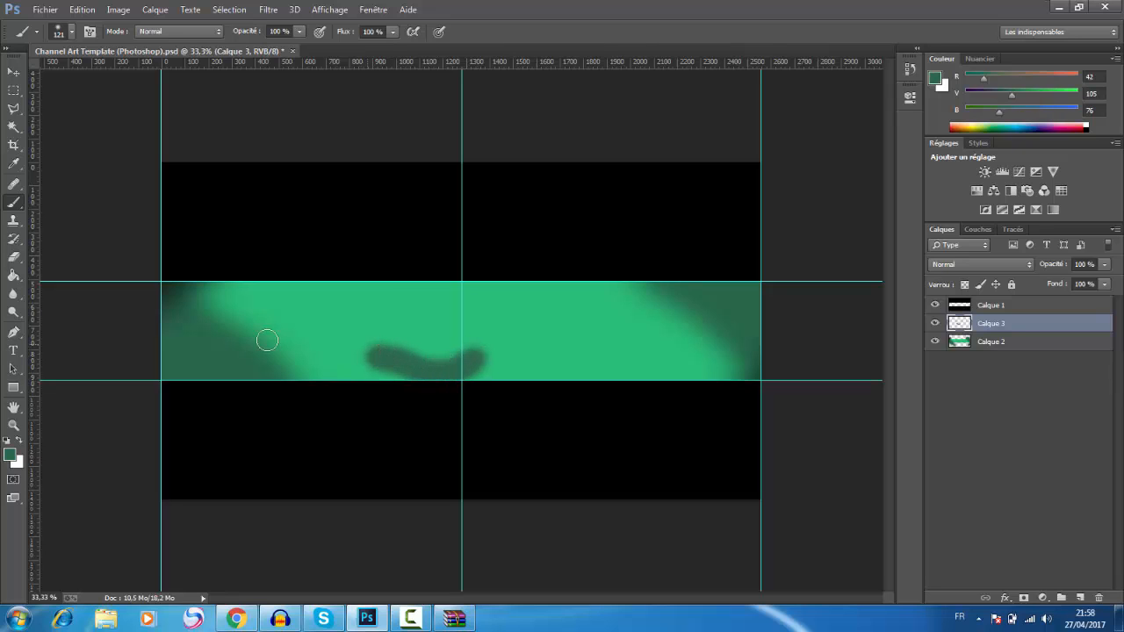
{"action": "key", "text": "i"}
{"action": "left_click", "coordinate": [11, 456]}
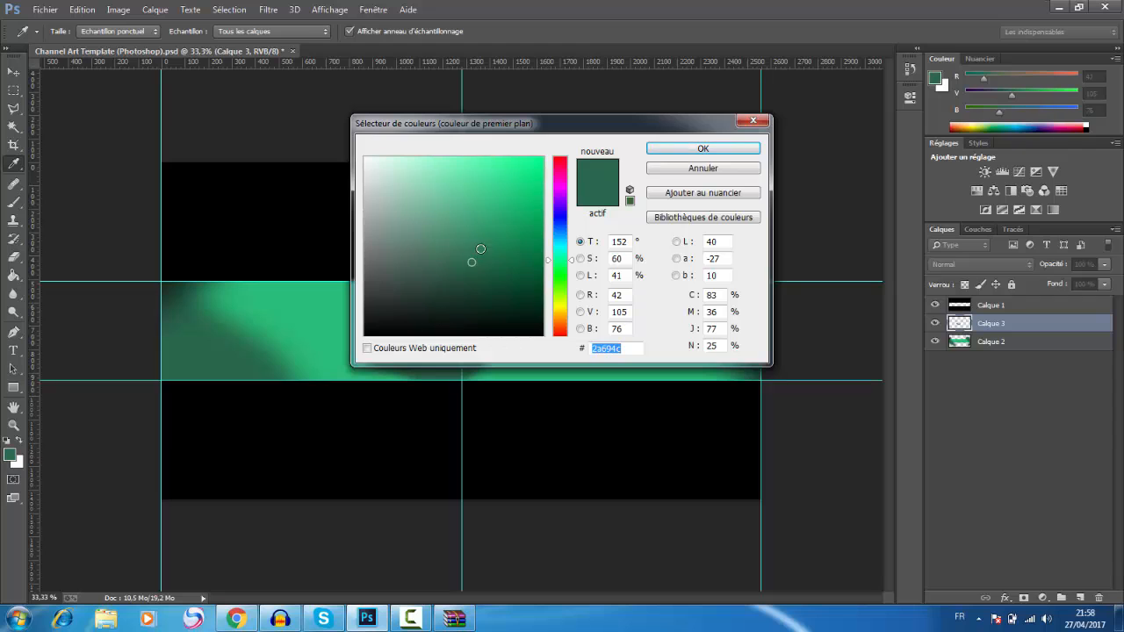
{"action": "left_click", "coordinate": [491, 241]}
{"action": "left_click", "coordinate": [704, 147]}
{"action": "key", "text": "b"}
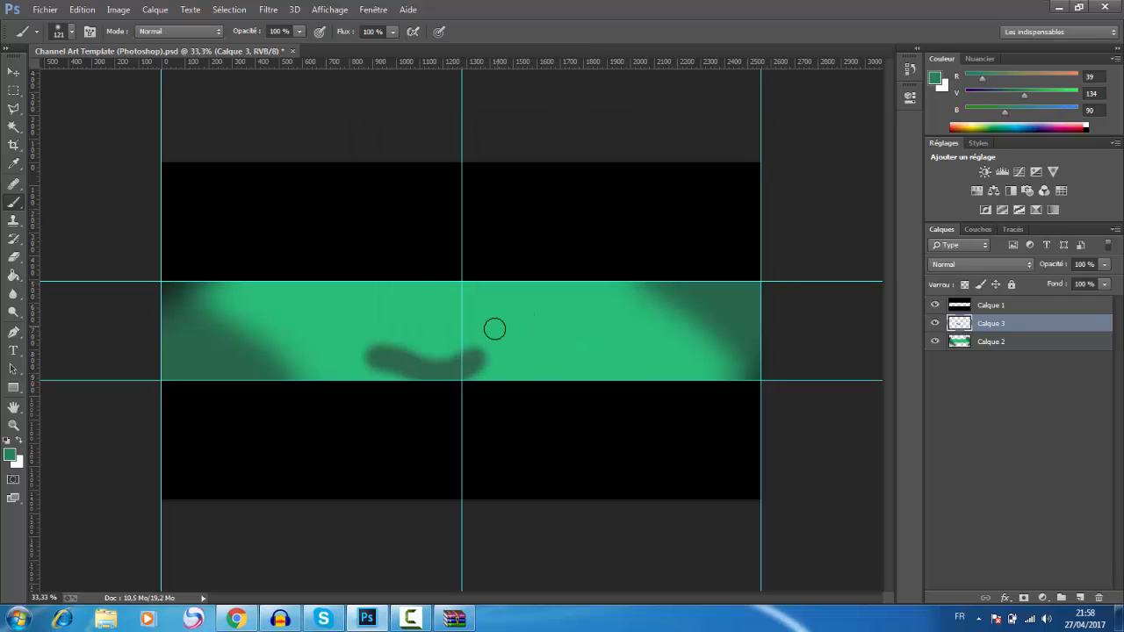
{"action": "left_click_drag", "start_coordinate": [492, 327], "coordinate": [634, 358]}
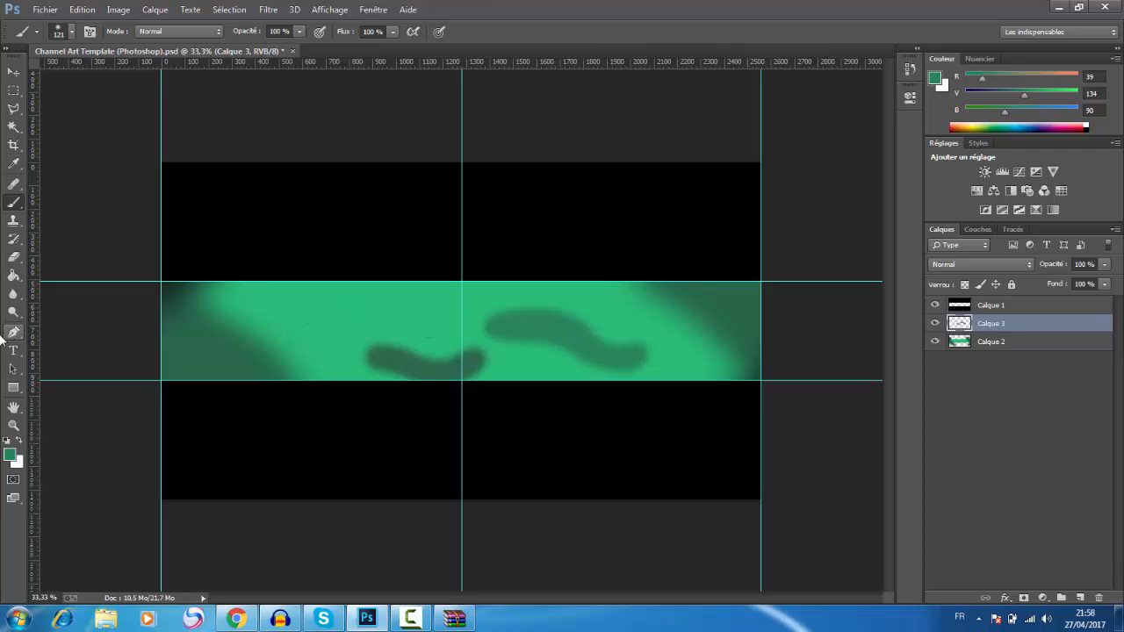
{"action": "mouse_move", "coordinate": [409, 231]}
{"action": "left_mouse_down"}
{"action": "mouse_move", "coordinate": [367, 298]}
{"action": "mouse_move", "coordinate": [309, 350]}
{"action": "mouse_move", "coordinate": [303, 434]}
{"action": "left_mouse_up"}
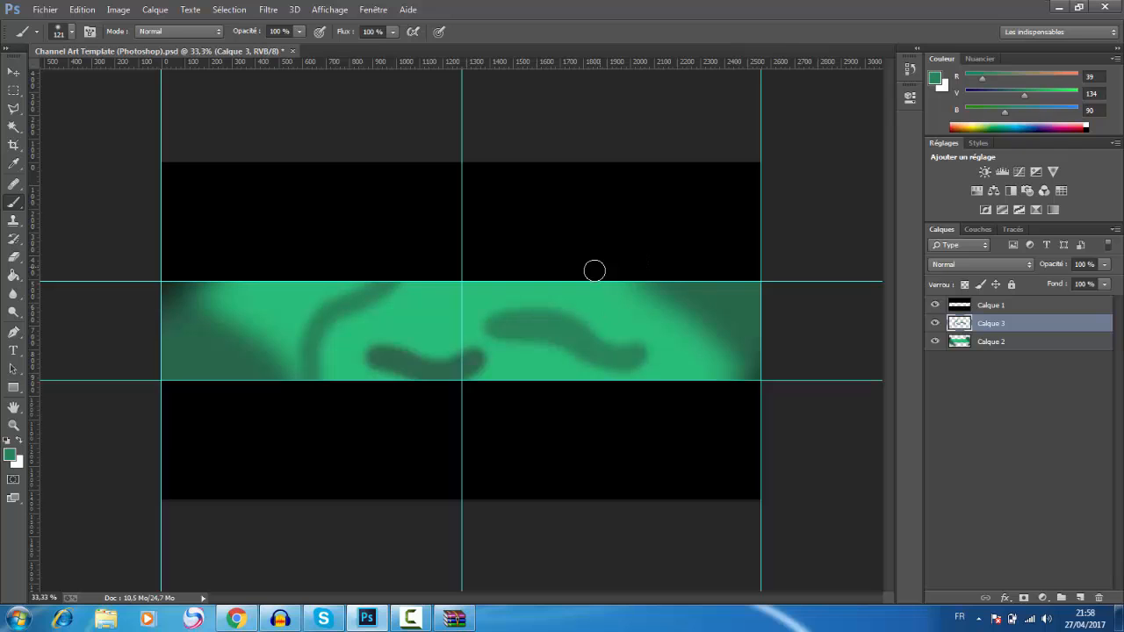
Step: Combine the brush-stroke layer and the green band layer into one smart object and rasterize it
{"action": "left_click", "coordinate": [1049, 343], "text": "shift"}
{"action": "right_click", "coordinate": [1049, 343]}
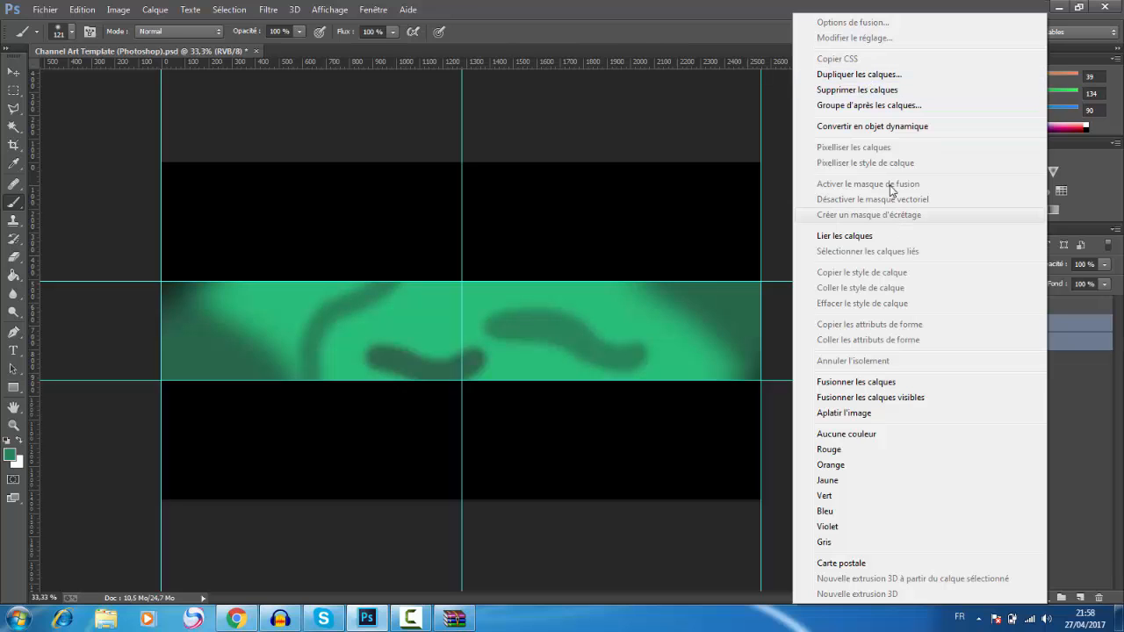
{"action": "left_click", "coordinate": [895, 125]}
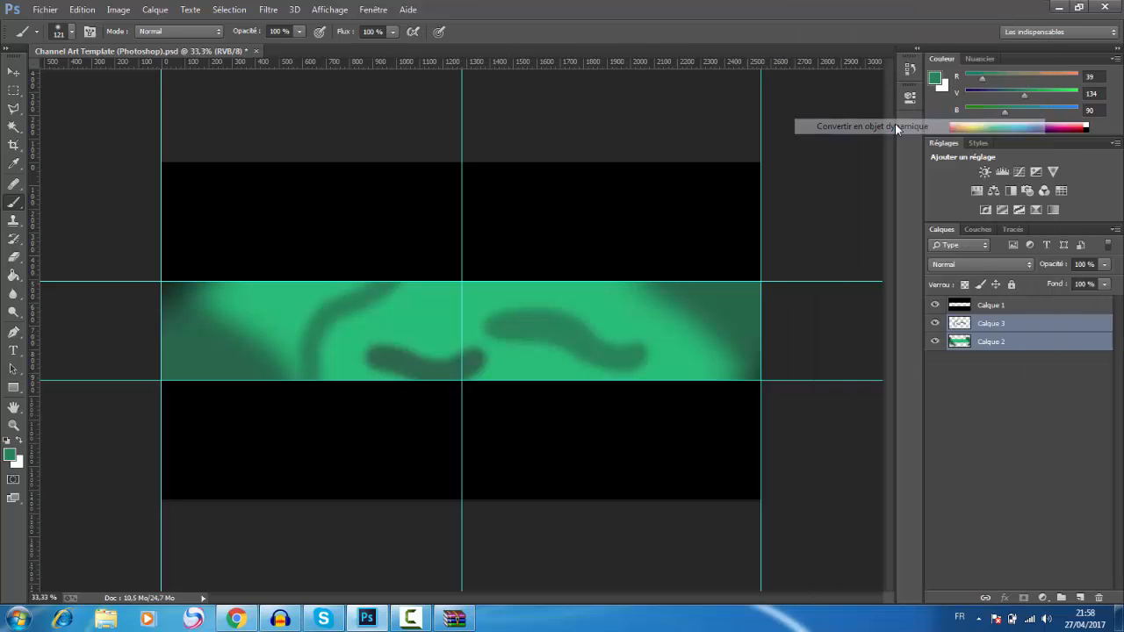
{"action": "right_click", "coordinate": [989, 324]}
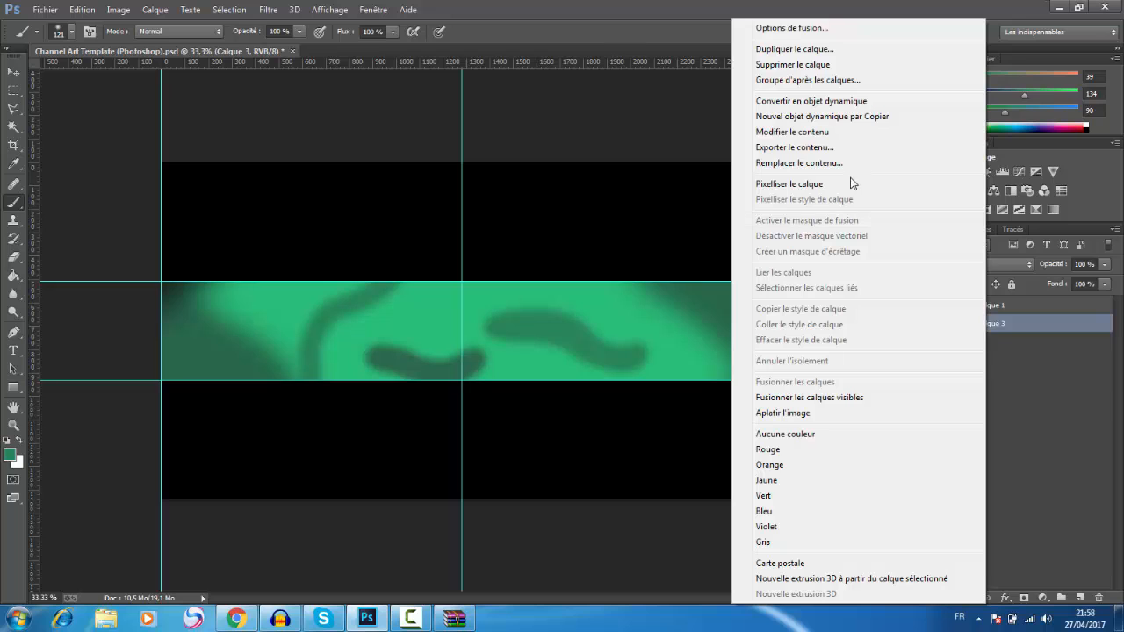
{"action": "left_click", "coordinate": [843, 183]}
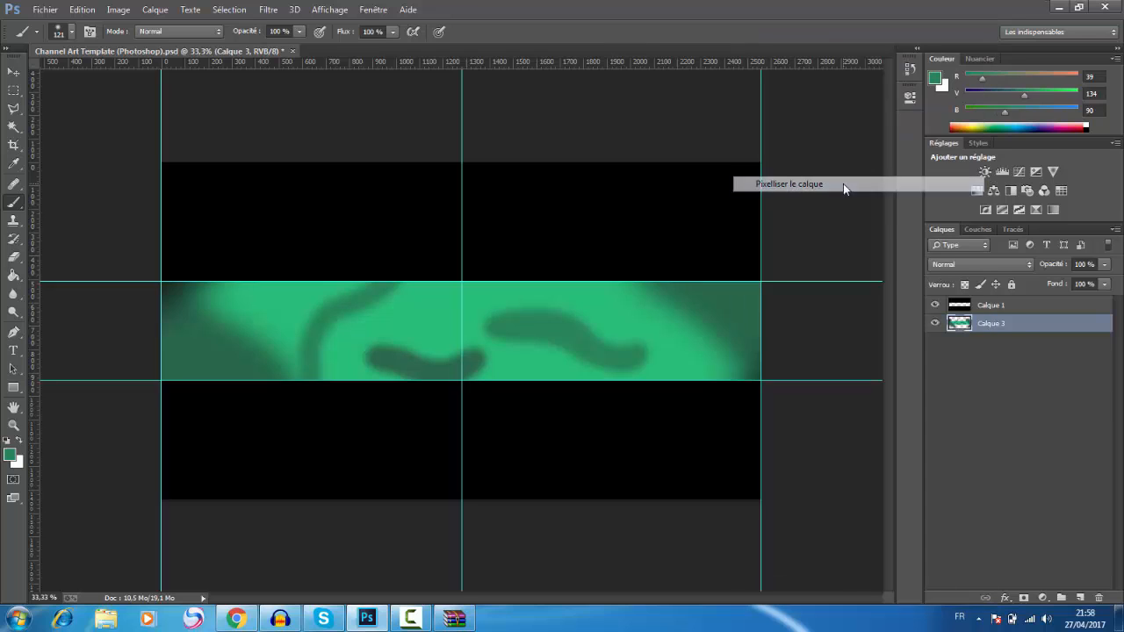
Step: Apply the Flou intérieur noise filter to the combined green layer
{"action": "left_click", "coordinate": [268, 10]}
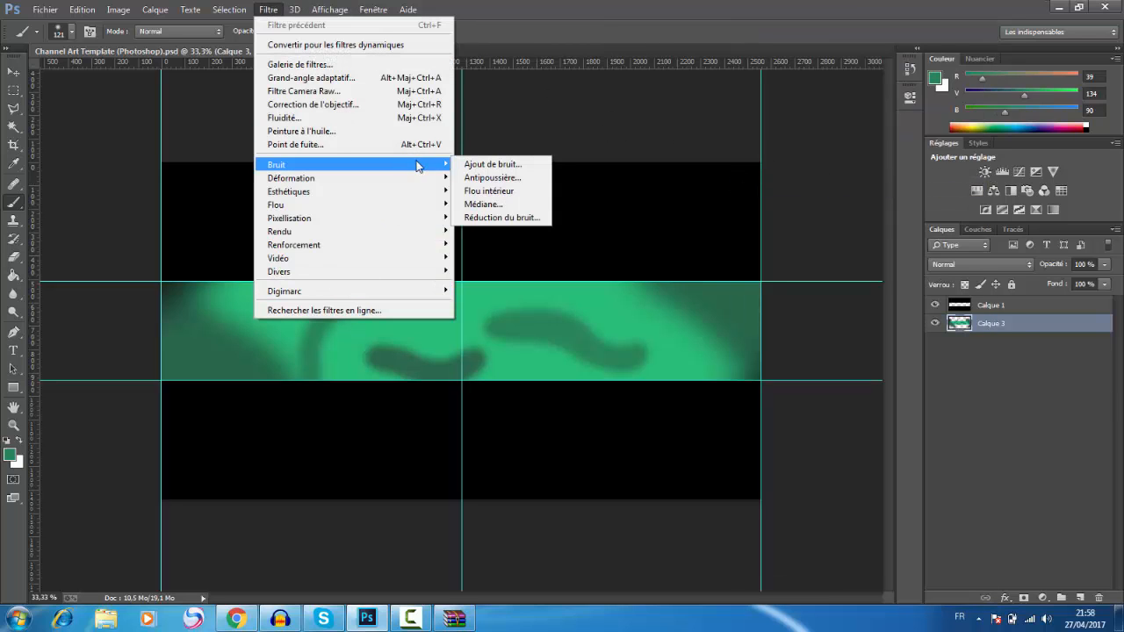
{"action": "mouse_move", "coordinate": [427, 165]}
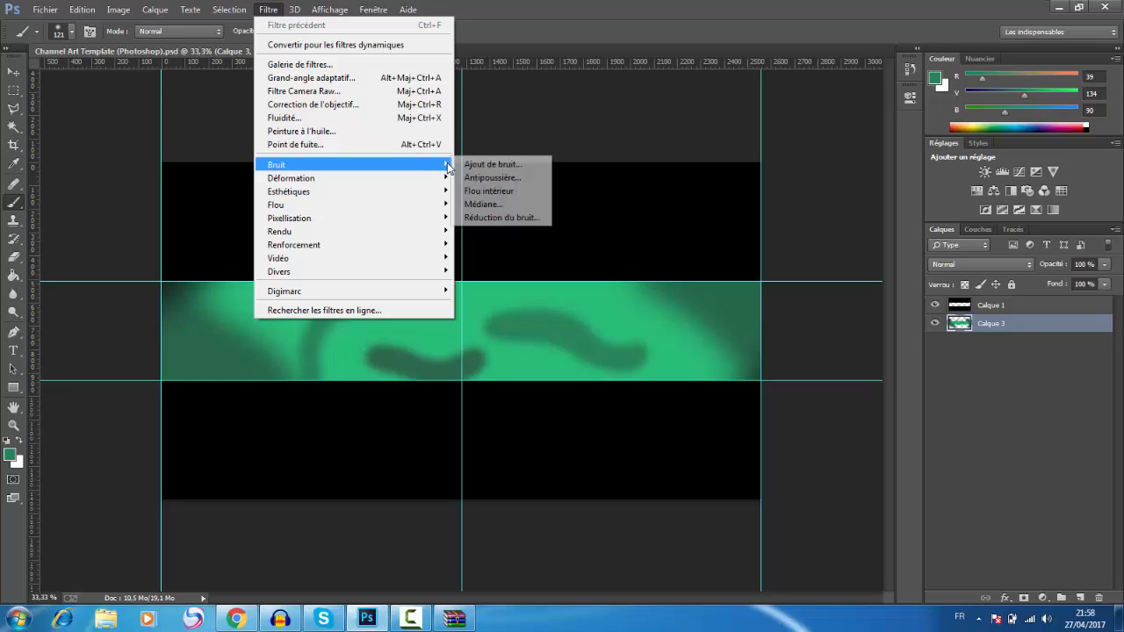
{"action": "left_click", "coordinate": [489, 194]}
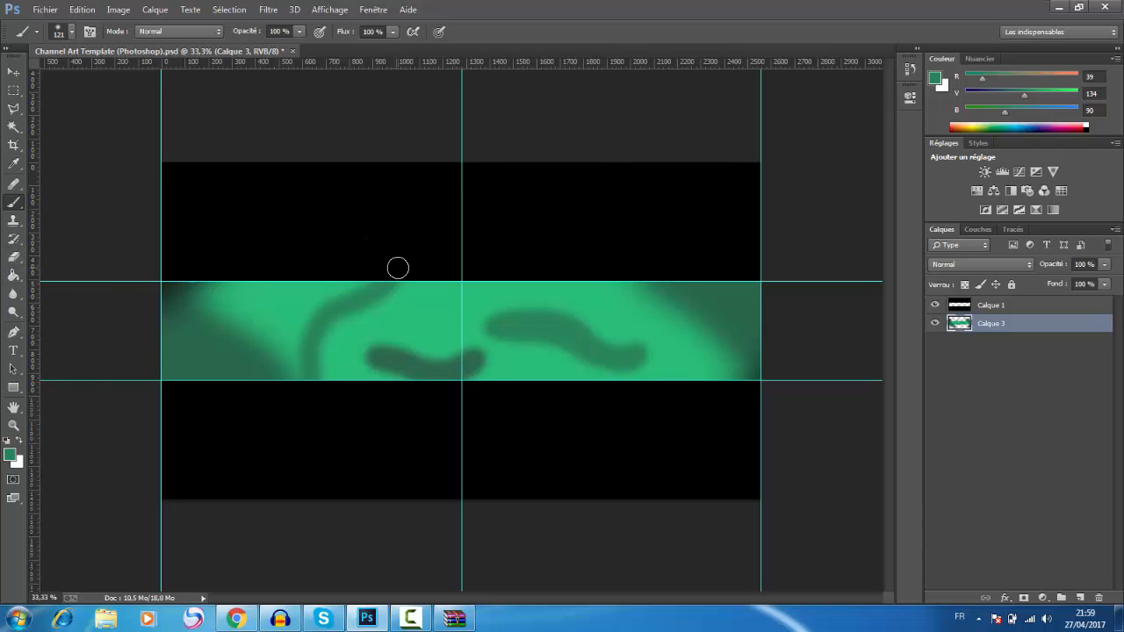
Step: Add the text HIDROX on the green band in the CYBERTOOTH font and color it near-black (141414)
{"action": "left_click", "coordinate": [14, 350]}
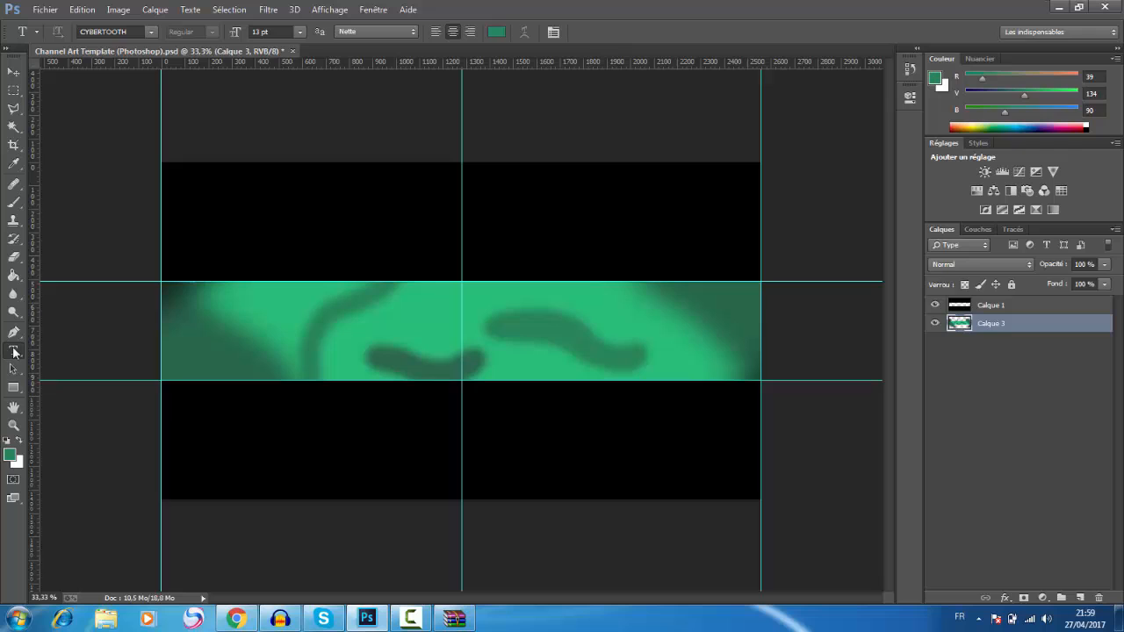
{"action": "left_click", "coordinate": [412, 316]}
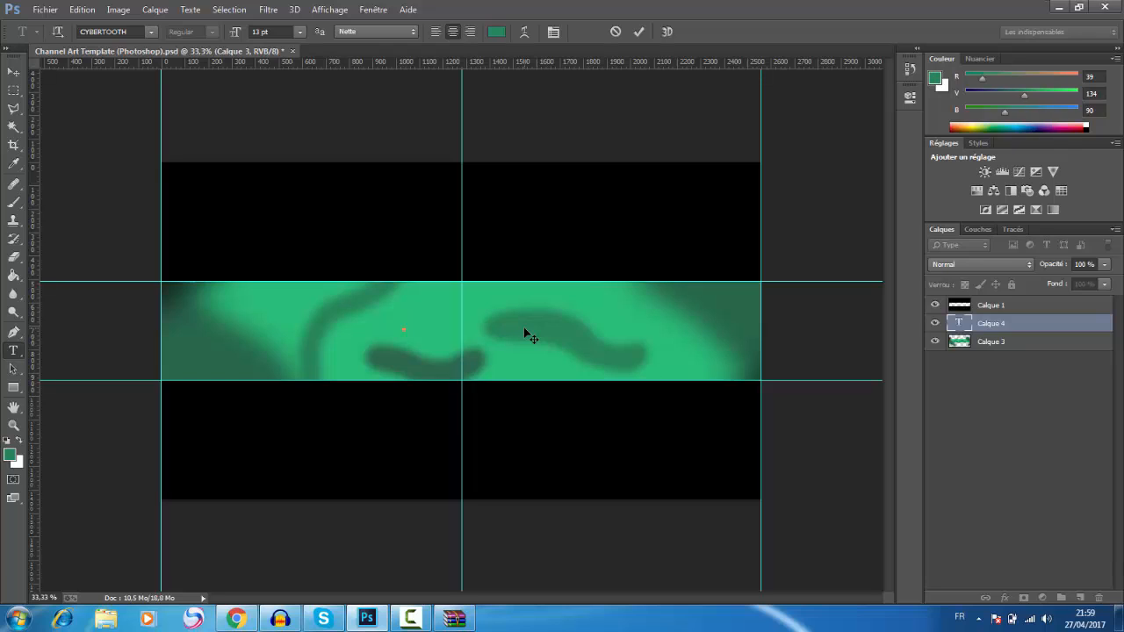
{"action": "type", "text": "HIXTORY"}
{"action": "key", "text": "ctrl+a"}
{"action": "left_click", "coordinate": [493, 33]}
{"action": "left_click_drag", "start_coordinate": [475, 237], "coordinate": [344, 337]}
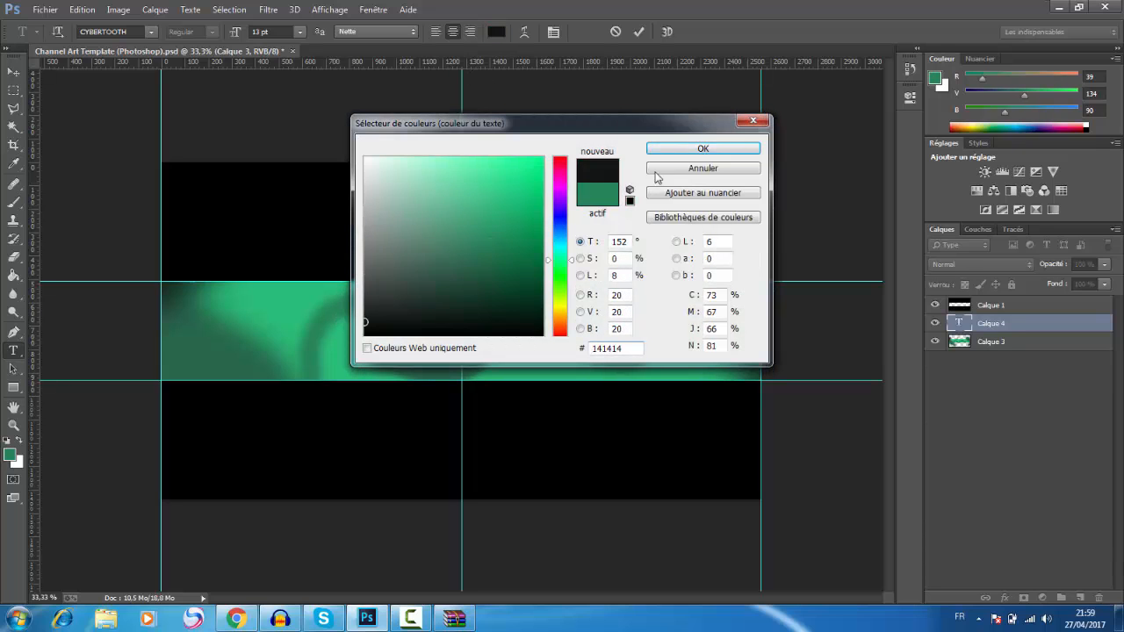
{"action": "left_click", "coordinate": [703, 149]}
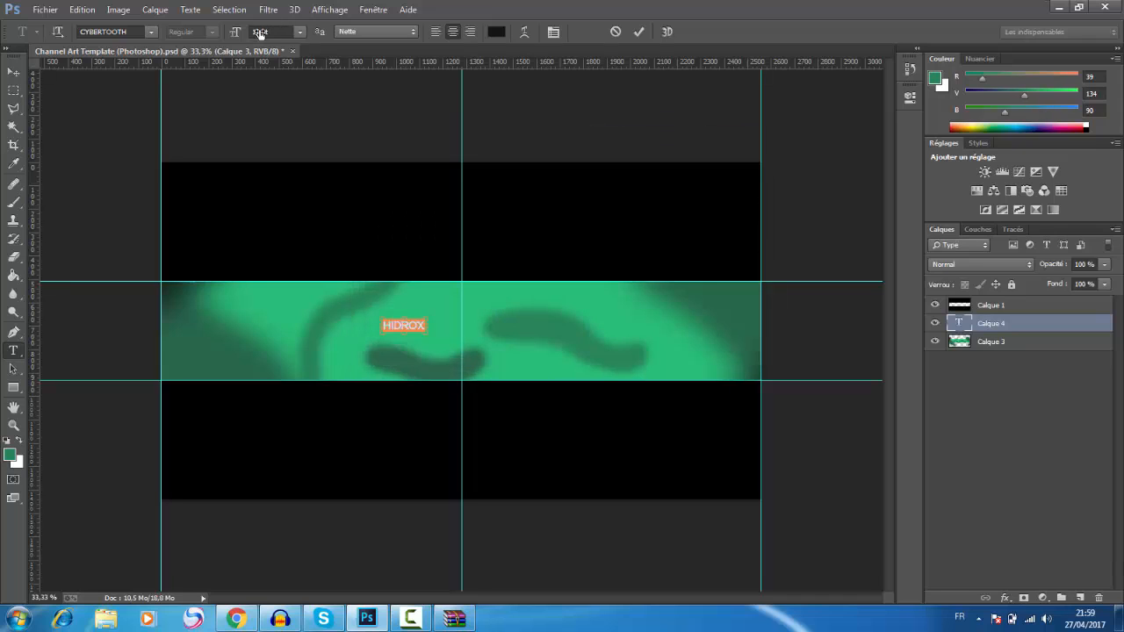
Step: Enlarge the HIDROX text to 46 pt and move it to the centre of the green band
{"action": "left_click_drag", "start_coordinate": [253, 35], "coordinate": [284, 33]}
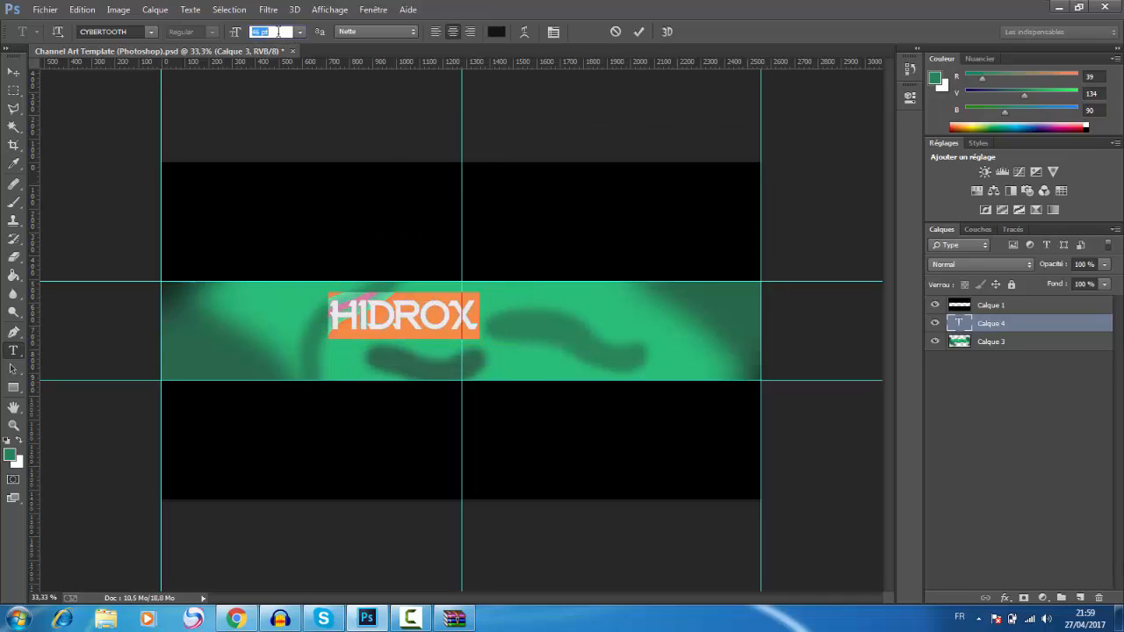
{"action": "left_click_drag", "start_coordinate": [402, 196], "coordinate": [459, 208]}
{"action": "left_click", "coordinate": [639, 32]}
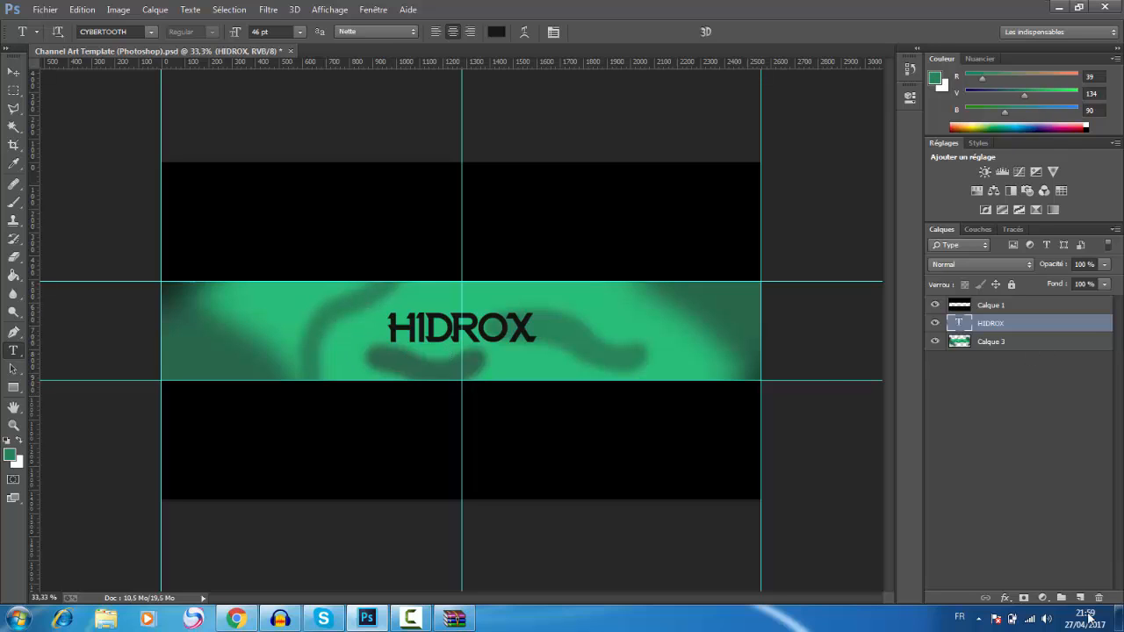
Step: Add a new layer beneath all the others and fill it with the band's bright green (28be79)
{"action": "left_click", "coordinate": [1080, 597]}
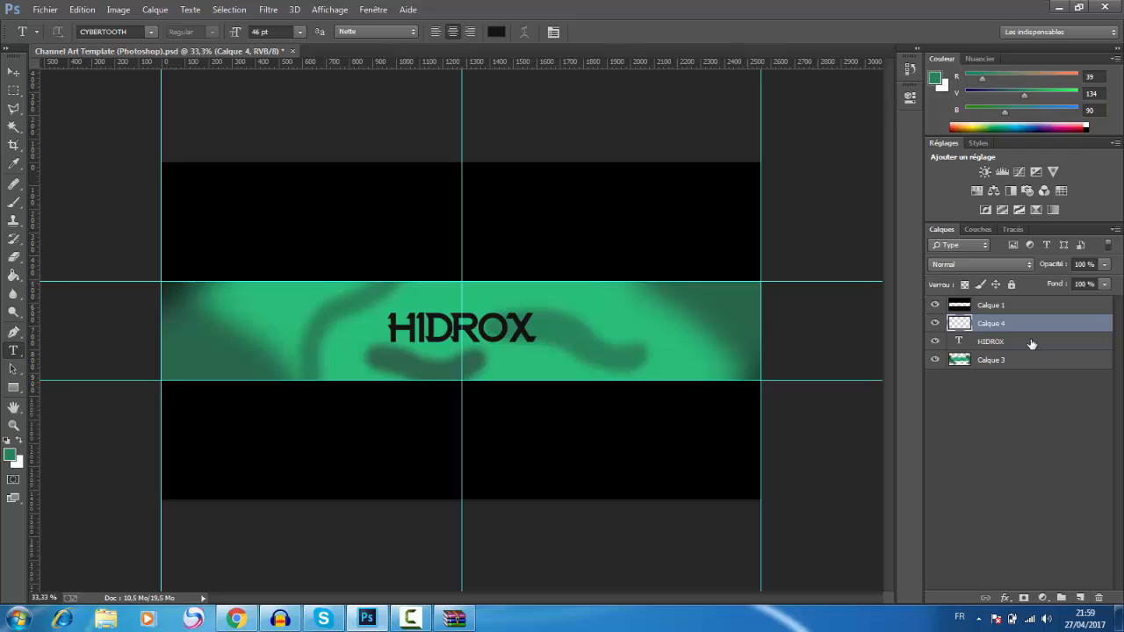
{"action": "left_click_drag", "start_coordinate": [1027, 331], "coordinate": [1024, 394]}
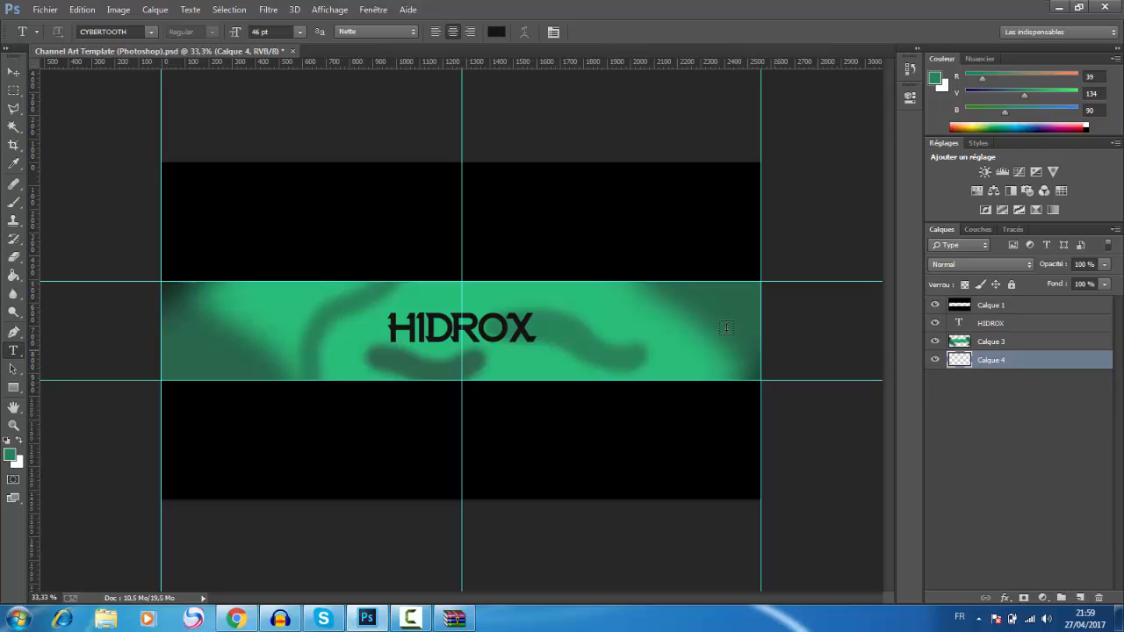
{"action": "left_click", "coordinate": [10, 454]}
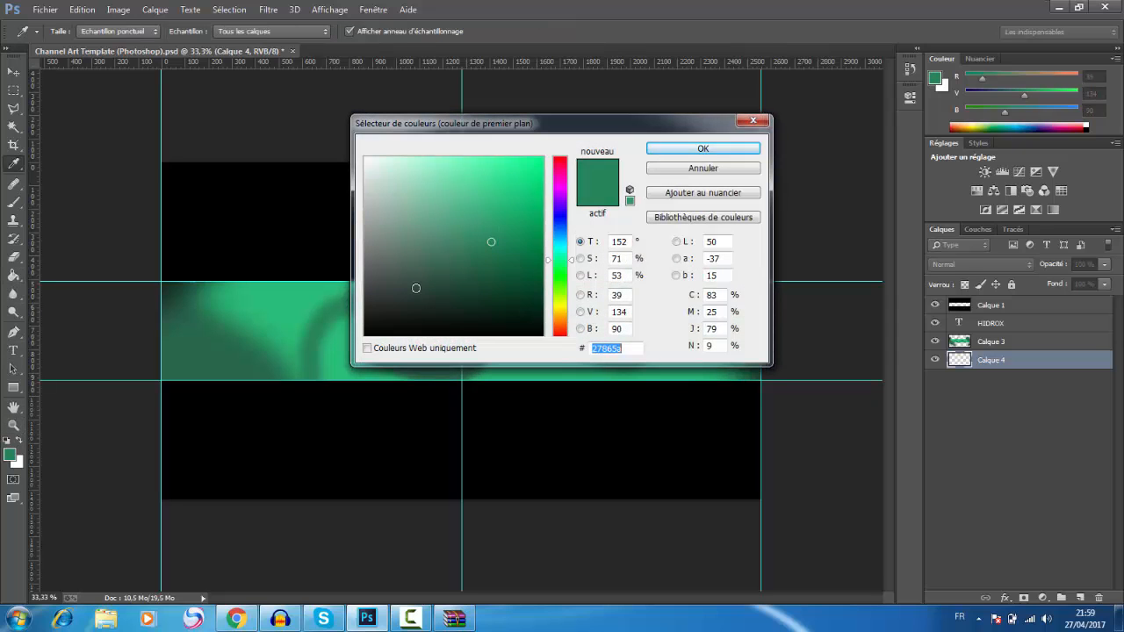
{"action": "left_click", "coordinate": [293, 292]}
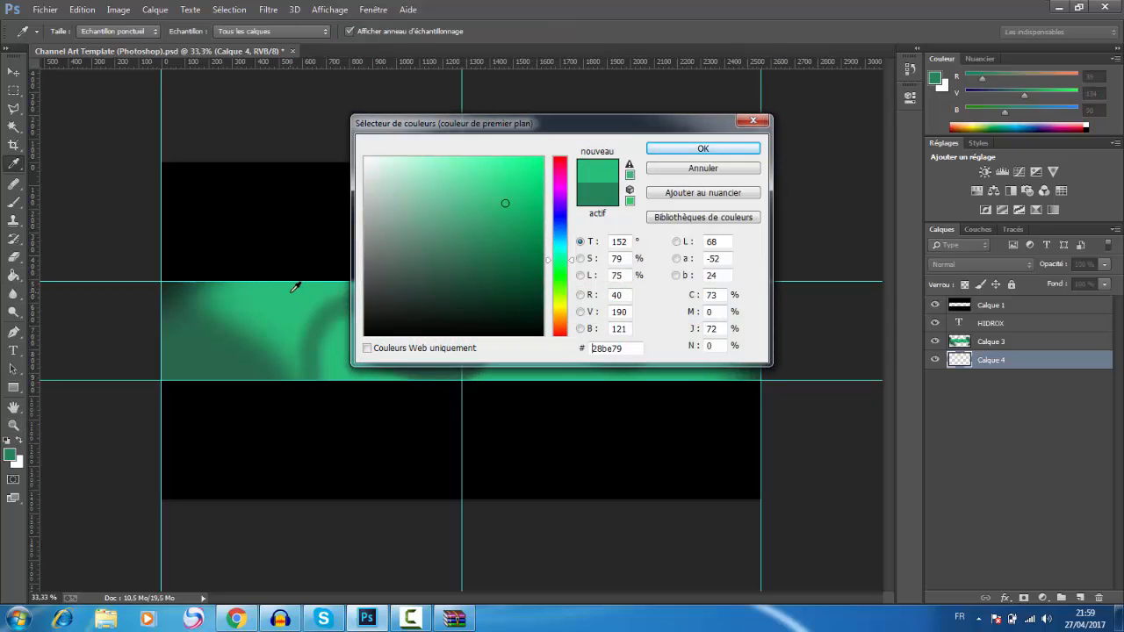
{"action": "left_click", "coordinate": [676, 149]}
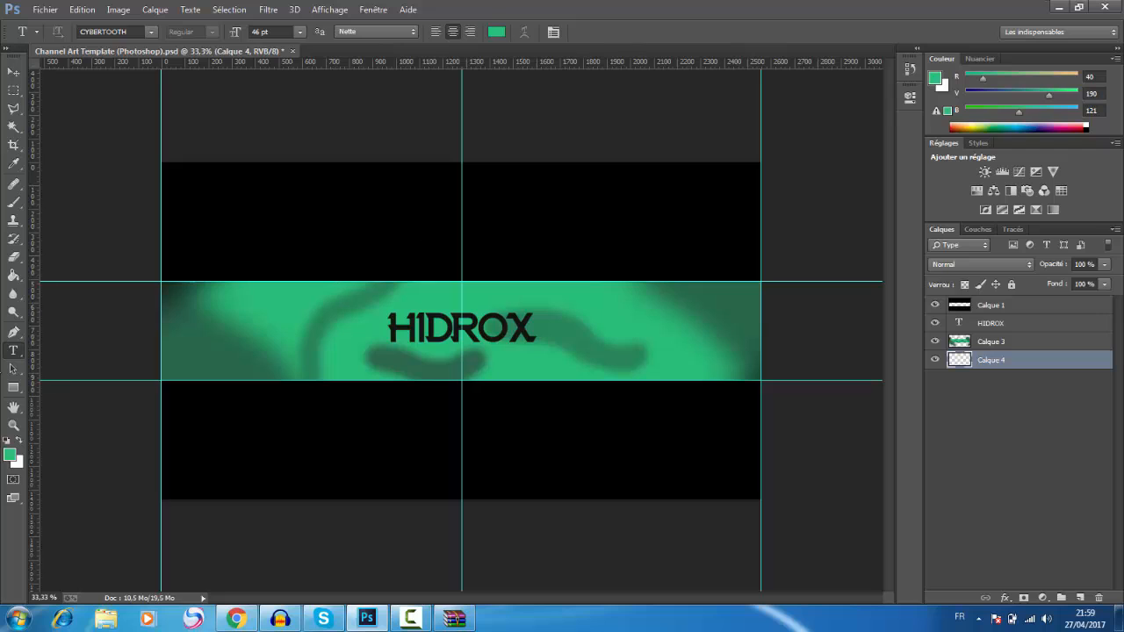
{"action": "left_click", "coordinate": [13, 275]}
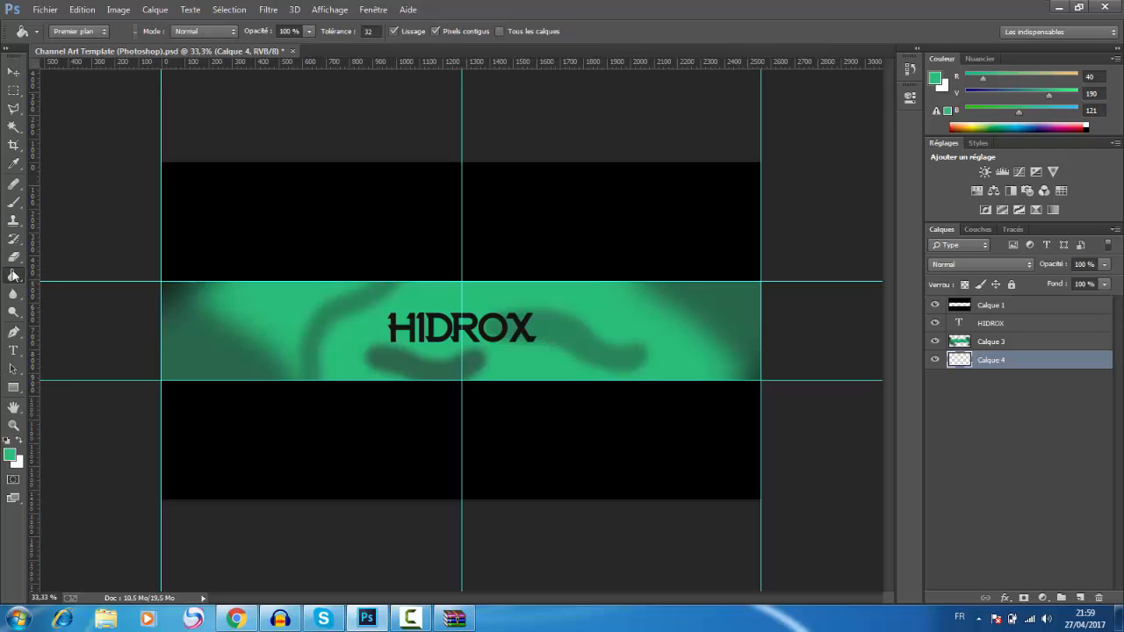
{"action": "left_click", "coordinate": [580, 346]}
Step: Lower the opacity of the brushed green layer Calque 3 to 46%
{"action": "left_click", "coordinate": [991, 343]}
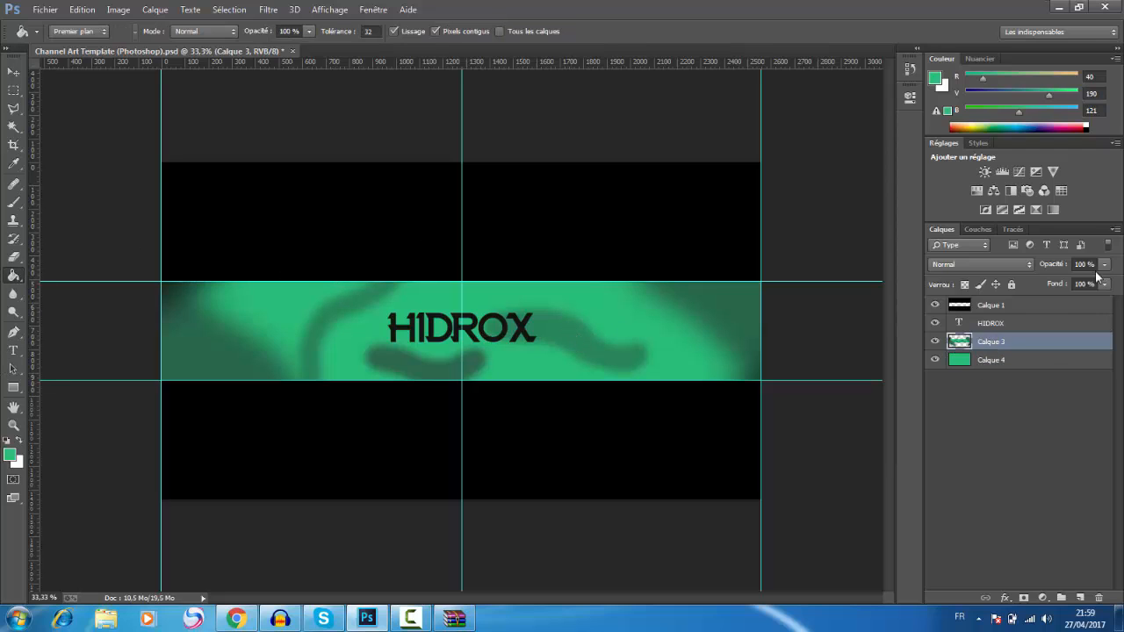
{"action": "left_click_drag", "start_coordinate": [1089, 269], "coordinate": [963, 275]}
{"action": "mouse_move", "coordinate": [1078, 268]}
{"action": "left_mouse_down"}
{"action": "mouse_move", "coordinate": [1105, 269]}
{"action": "mouse_move", "coordinate": [1091, 267]}
{"action": "left_mouse_up"}
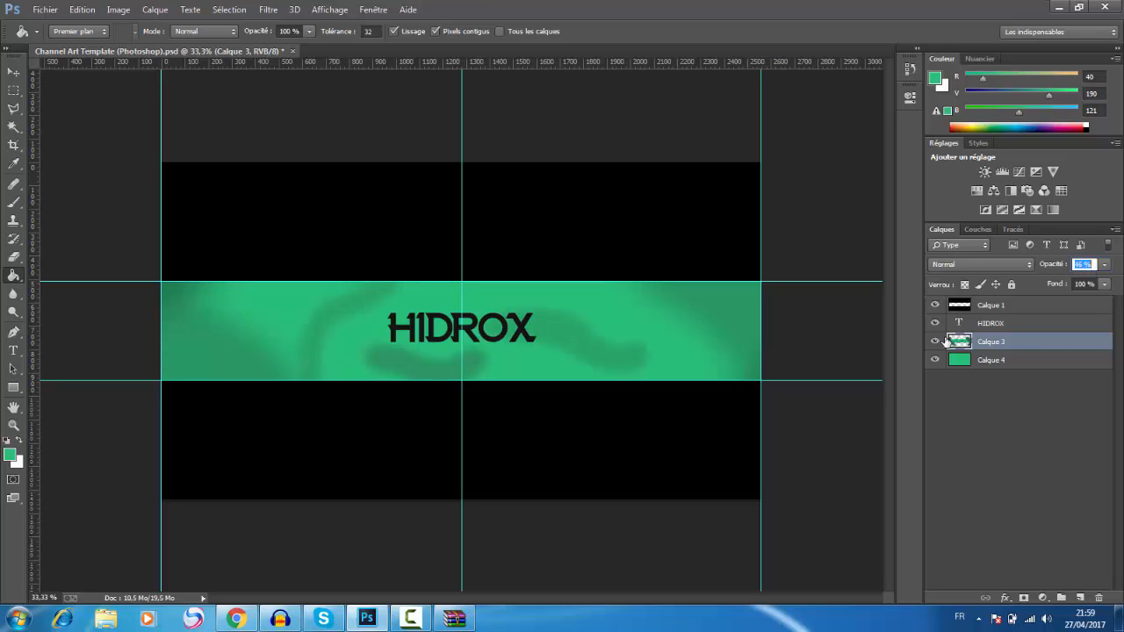
{"action": "left_click", "coordinate": [947, 478]}
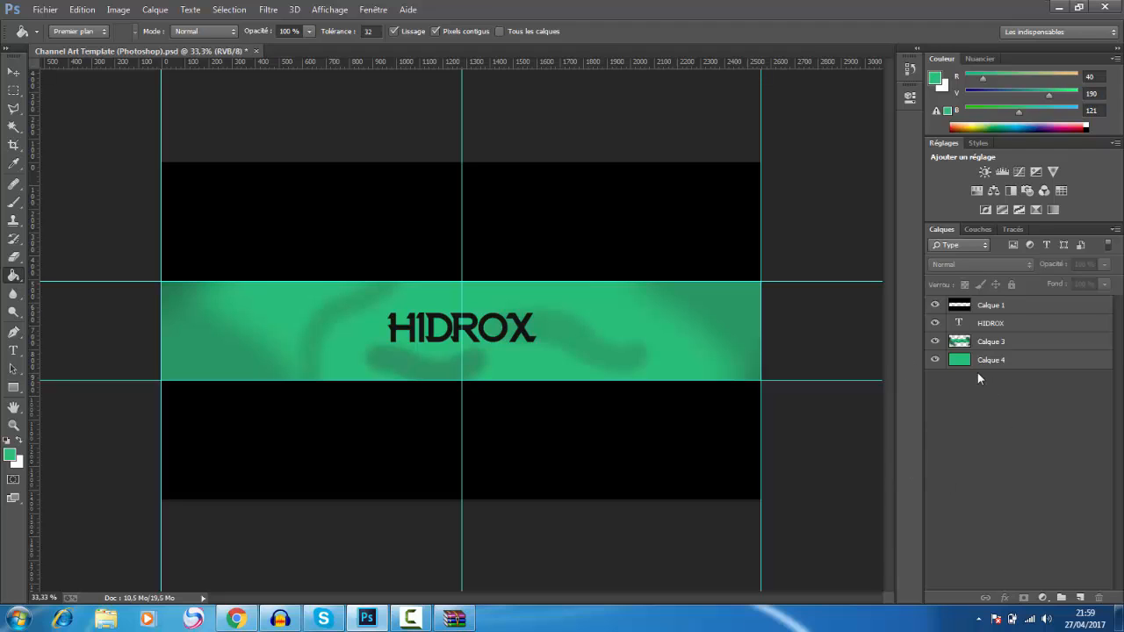
Step: Try the Incrustation blend mode on Calque 3, raise its opacity to 99%, and switch the mode to Teinte
{"action": "left_click", "coordinate": [1005, 342]}
{"action": "left_click", "coordinate": [1020, 266]}
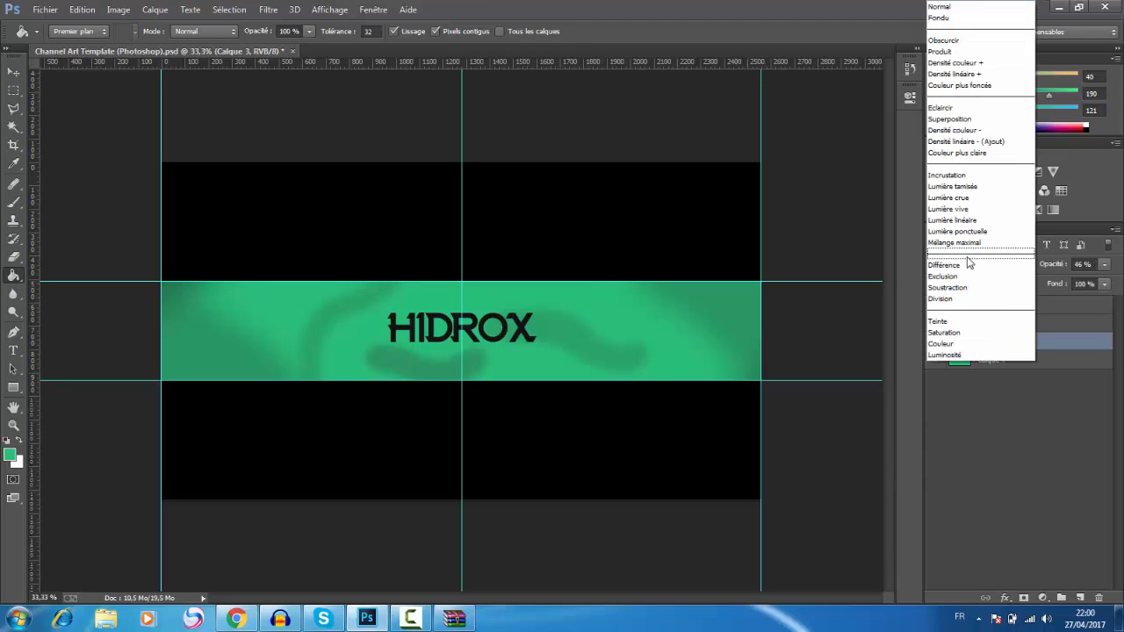
{"action": "left_click", "coordinate": [977, 177]}
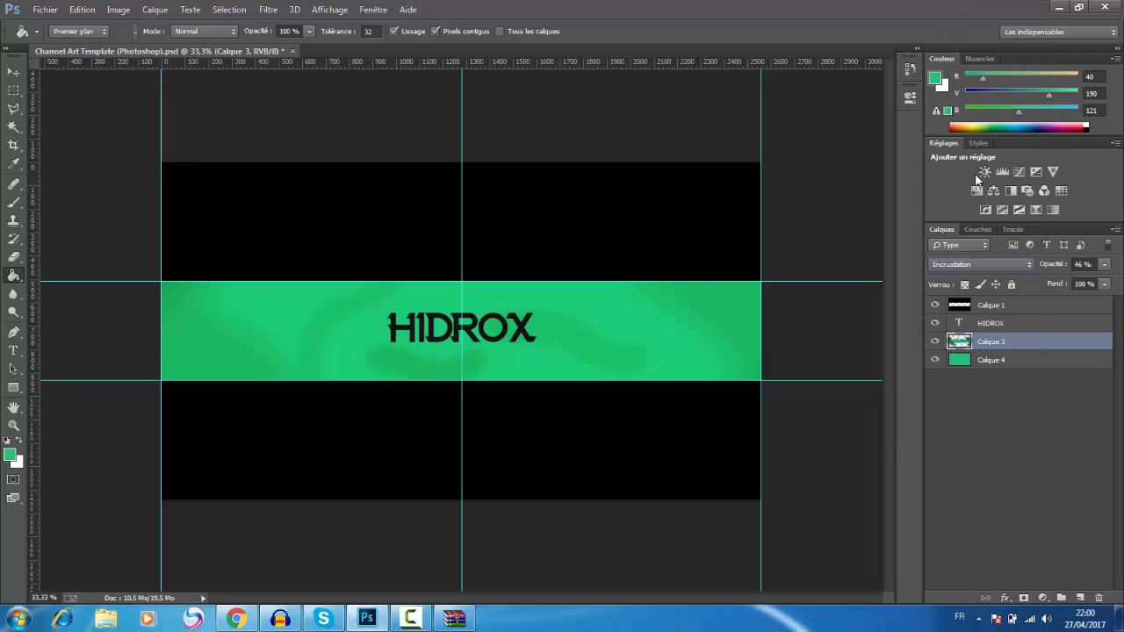
{"action": "left_click_drag", "start_coordinate": [1083, 267], "coordinate": [1118, 274]}
{"action": "left_click", "coordinate": [1017, 264]}
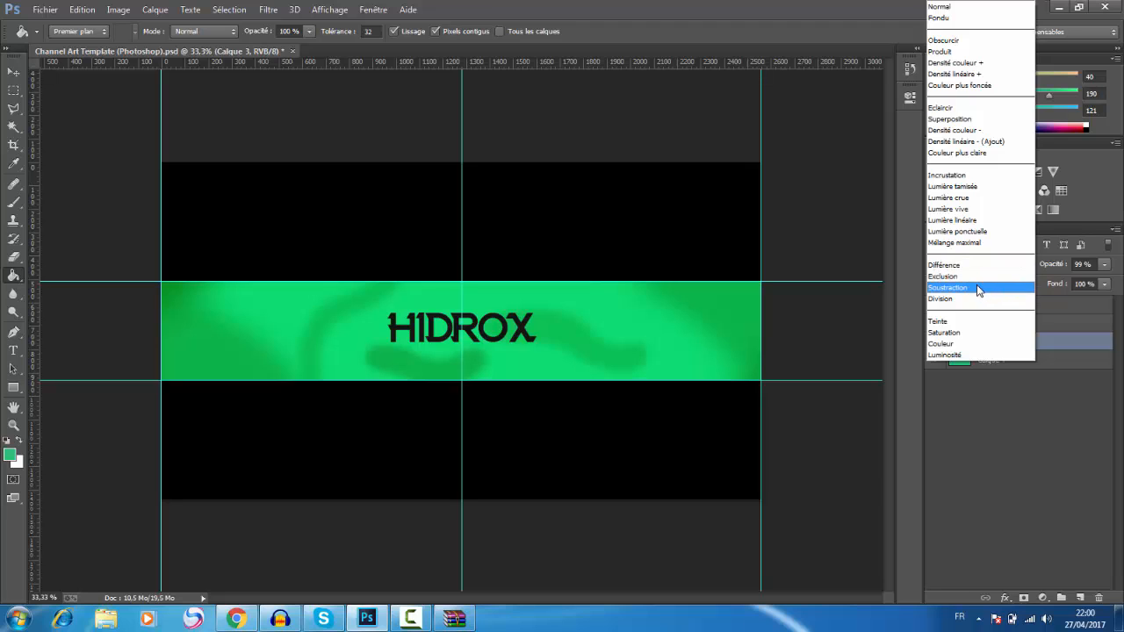
{"action": "left_click", "coordinate": [970, 321]}
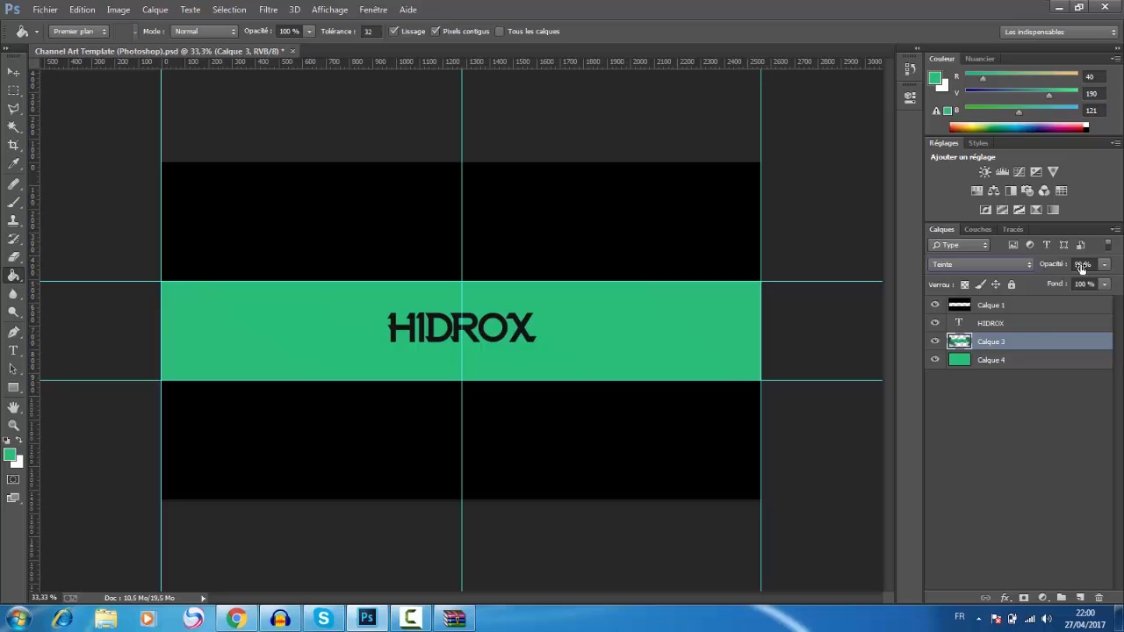
Step: Return Calque 3 to the Normal blend mode and lower its opacity to about 42%
{"action": "left_click", "coordinate": [999, 264]}
{"action": "left_click", "coordinate": [963, 7]}
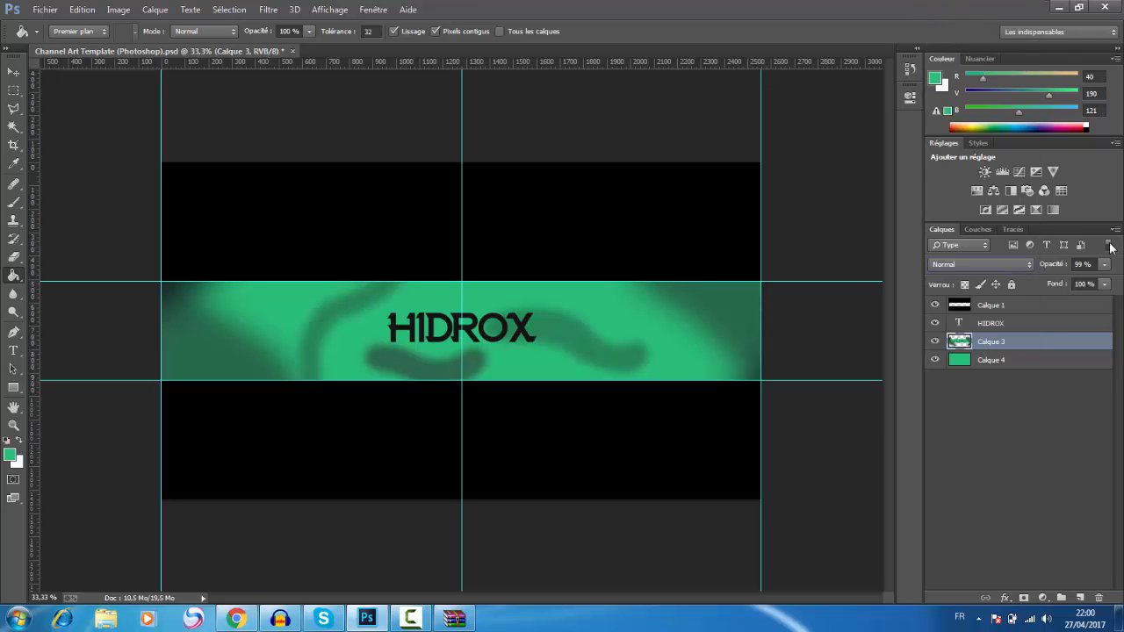
{"action": "left_click_drag", "start_coordinate": [1061, 269], "coordinate": [1042, 269]}
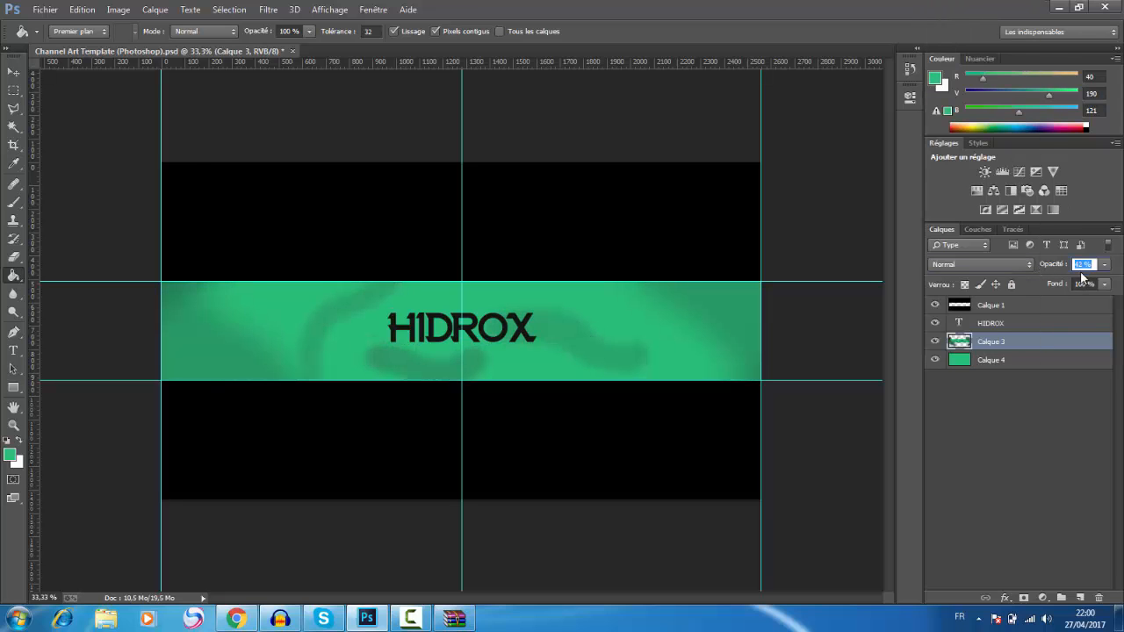
{"action": "scroll", "coordinate": [1086, 268], "scroll_direction": "up", "scroll_amount": 10}
{"action": "left_click", "coordinate": [1004, 402]}
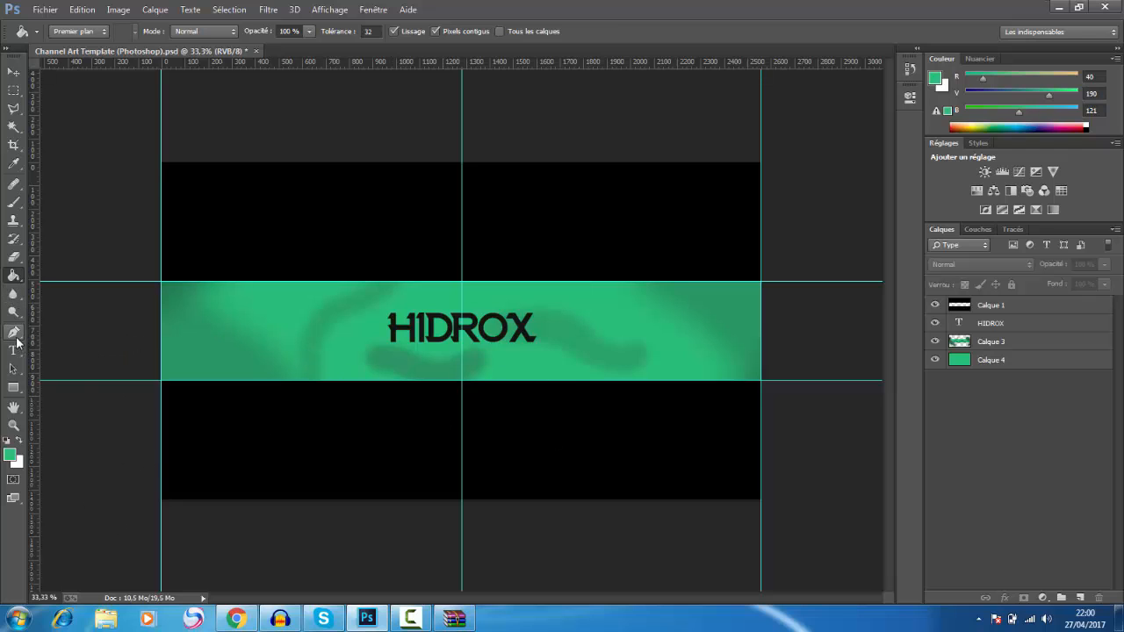
Step: Draw a thin horizontal rectangular selection on the band before the HIDROX text and add a new layer directly above the text layer
{"action": "left_click", "coordinate": [14, 93]}
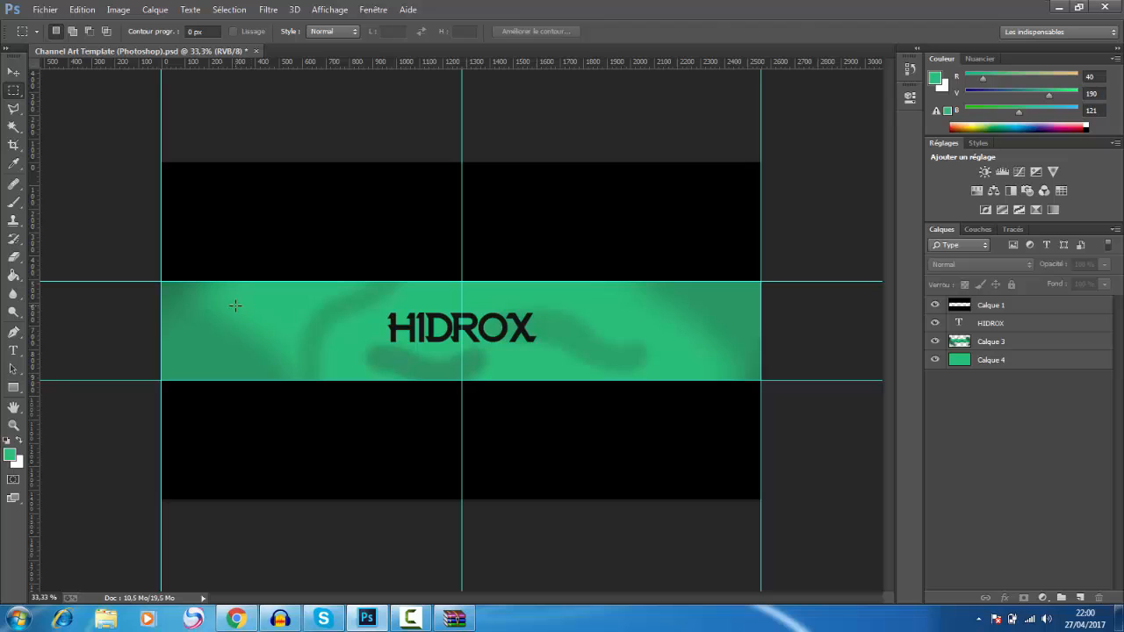
{"action": "left_click_drag", "start_coordinate": [227, 318], "coordinate": [306, 332]}
{"action": "left_click", "coordinate": [1075, 343]}
{"action": "left_click", "coordinate": [1063, 324]}
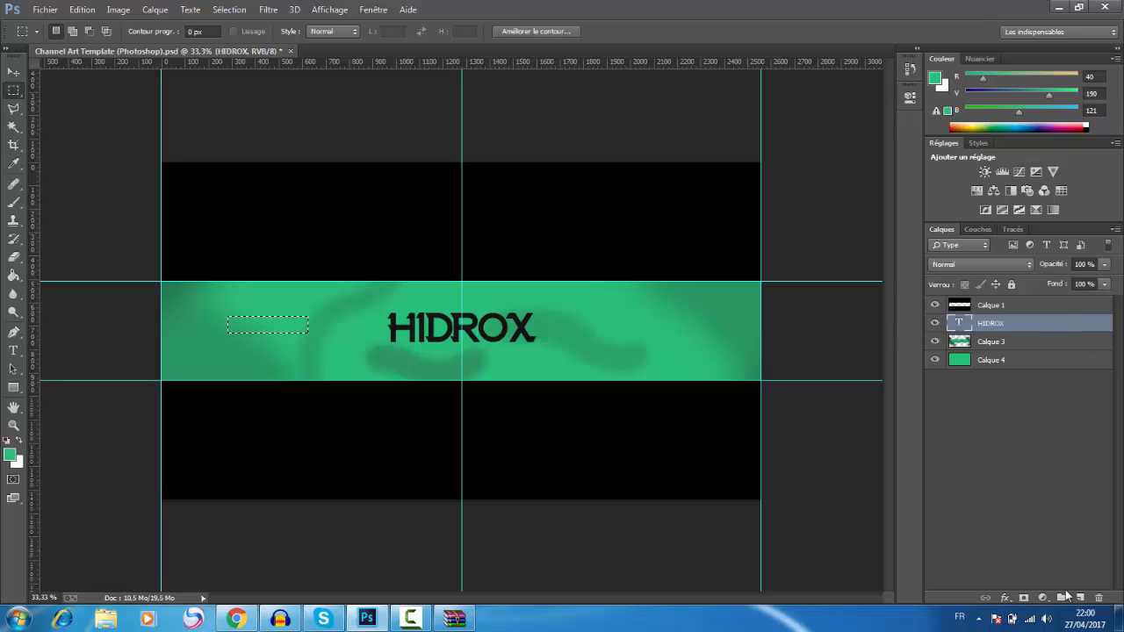
{"action": "left_click", "coordinate": [1081, 598]}
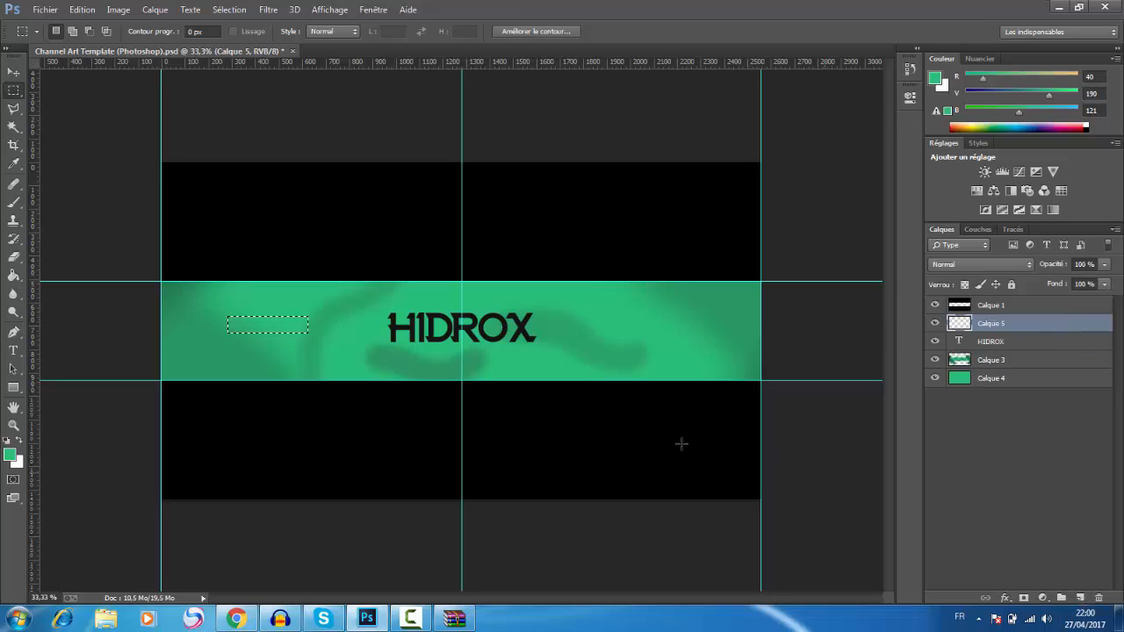
Step: Set the foreground colour to light grey (RGB 234, 234, 234) and fill the rectangular selection with it
{"action": "left_click", "coordinate": [14, 164]}
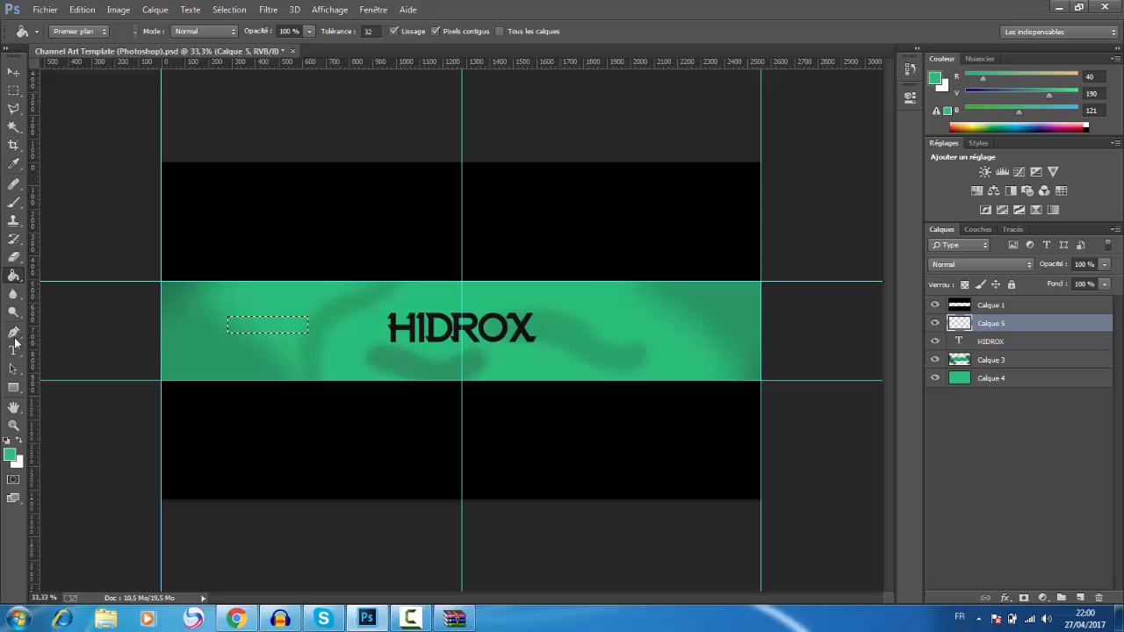
{"action": "left_click", "coordinate": [10, 454]}
{"action": "left_click", "coordinate": [366, 171]}
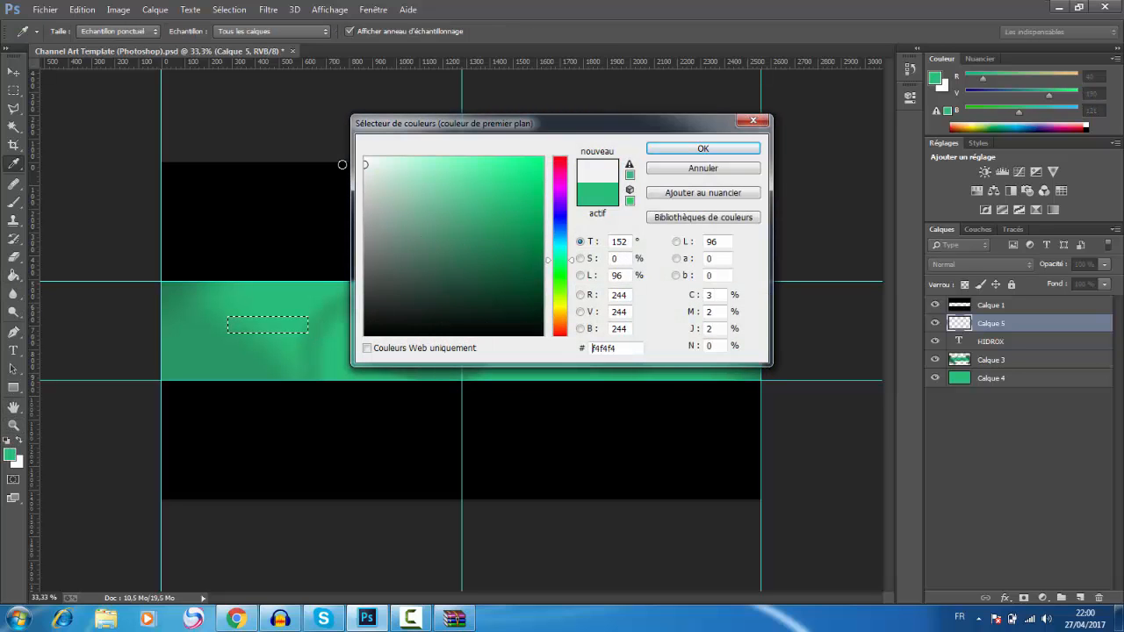
{"action": "left_click", "coordinate": [703, 149]}
{"action": "key", "text": "g"}
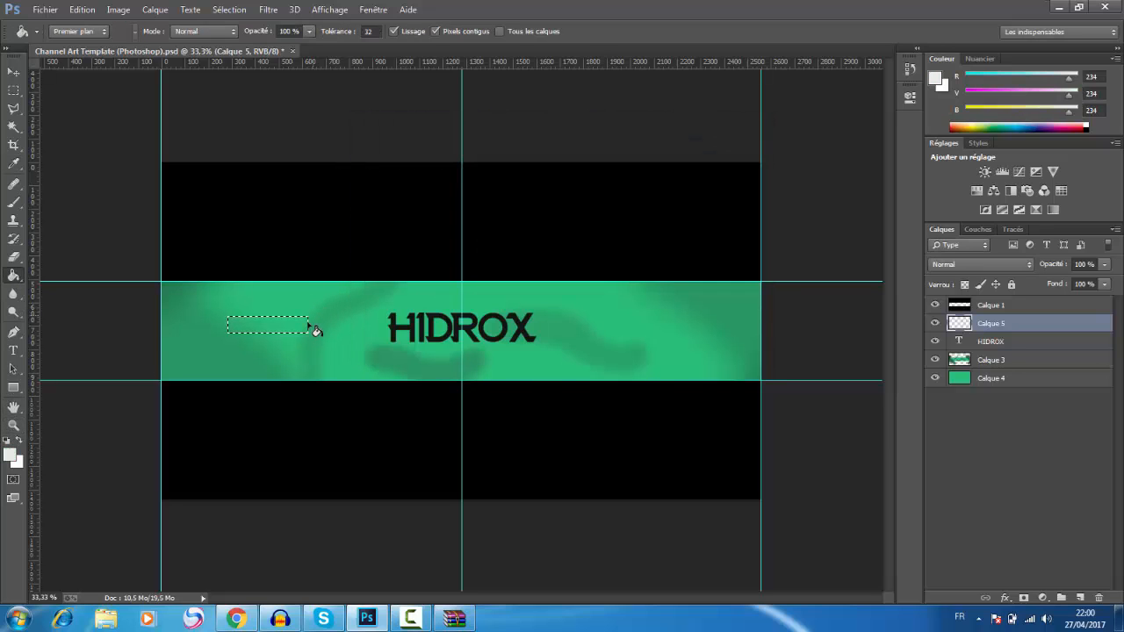
{"action": "left_click", "coordinate": [301, 328]}
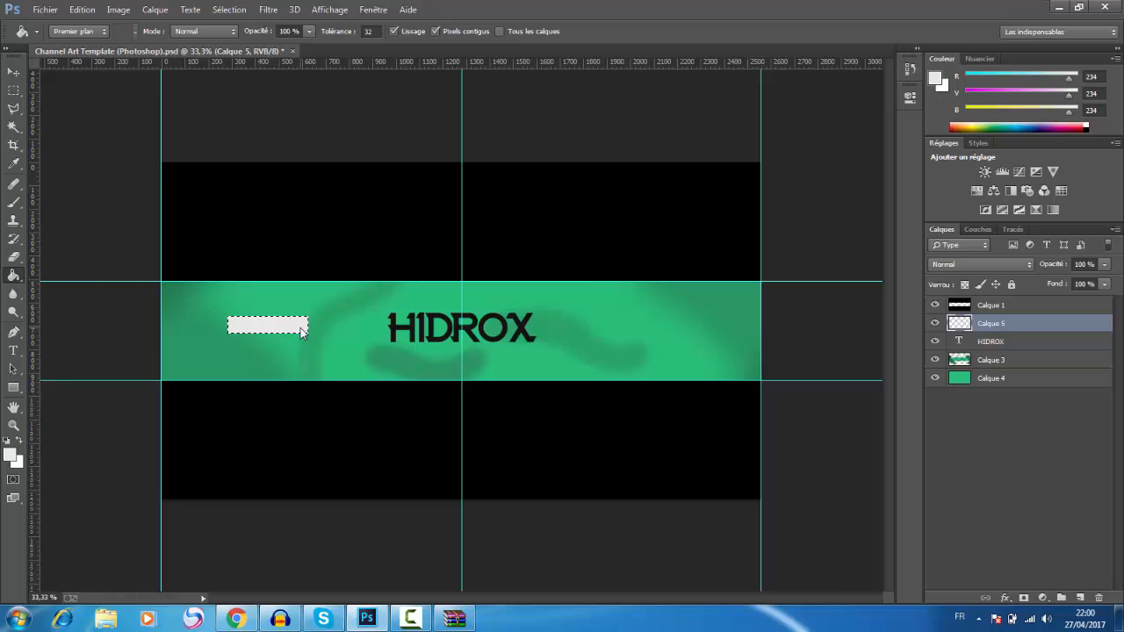
Step: Free-transform the light grey bar on Calque 5 to make it slightly longer and thinner
{"action": "left_click", "coordinate": [14, 72]}
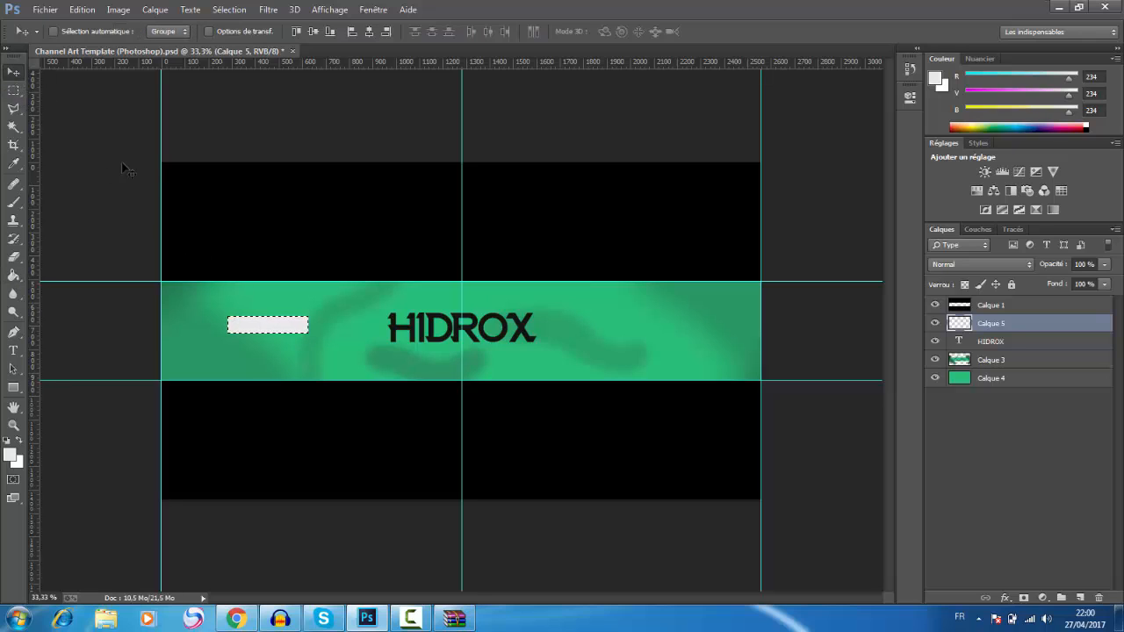
{"action": "key", "text": "ctrl+t"}
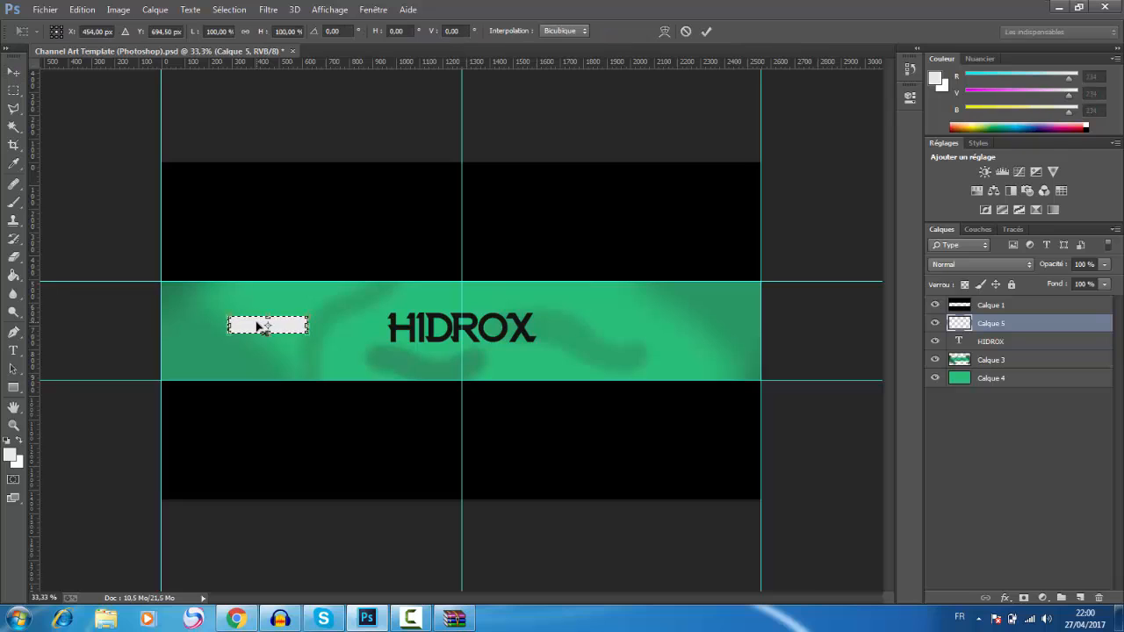
{"action": "mouse_move", "coordinate": [308, 325]}
{"action": "left_mouse_down"}
{"action": "mouse_move", "coordinate": [335, 325]}
{"action": "mouse_move", "coordinate": [282, 322]}
{"action": "mouse_move", "coordinate": [315, 327]}
{"action": "left_mouse_up"}
{"action": "left_click", "coordinate": [707, 33]}
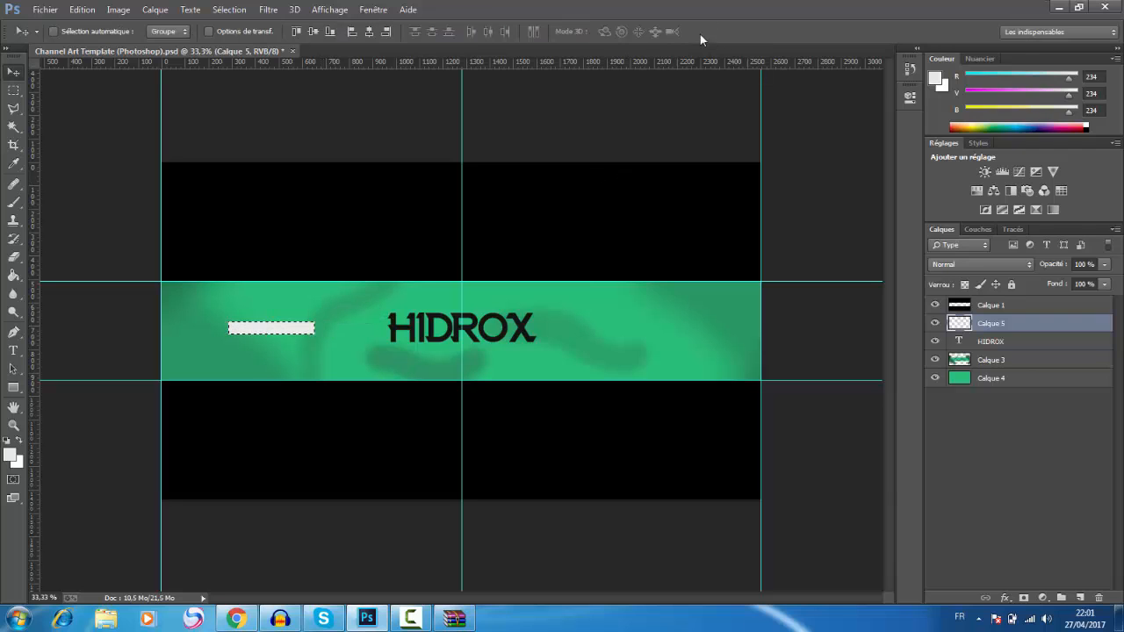
Step: Duplicate the light grey bar onto its own layer and rotate the copy 90° to form a plus sign
{"action": "key", "text": "ctrl+j"}
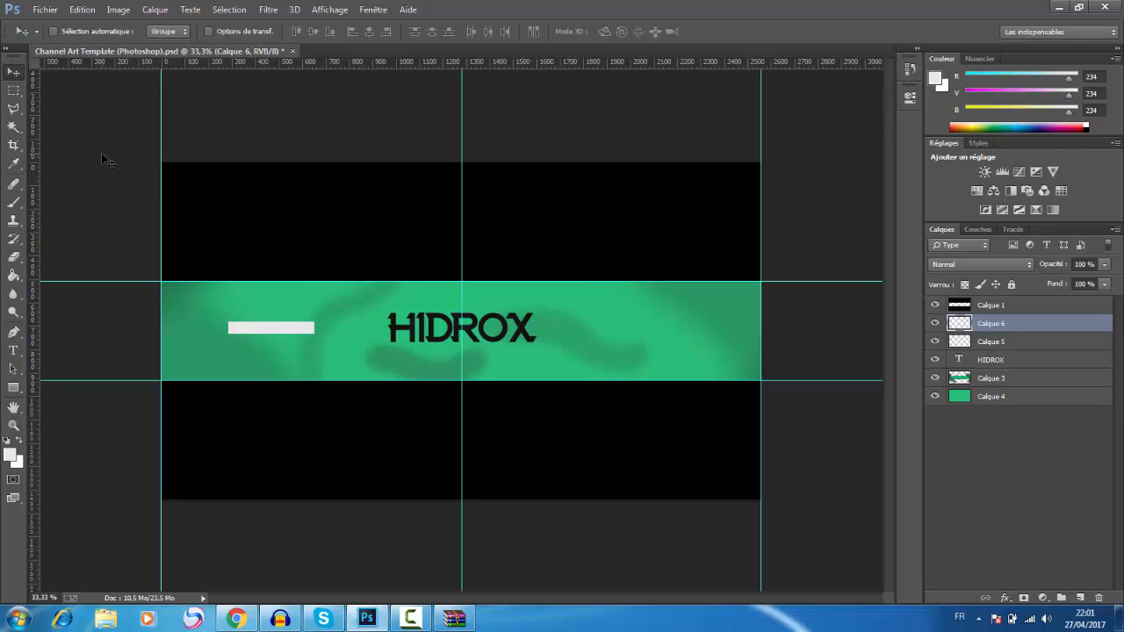
{"action": "key", "text": "r"}
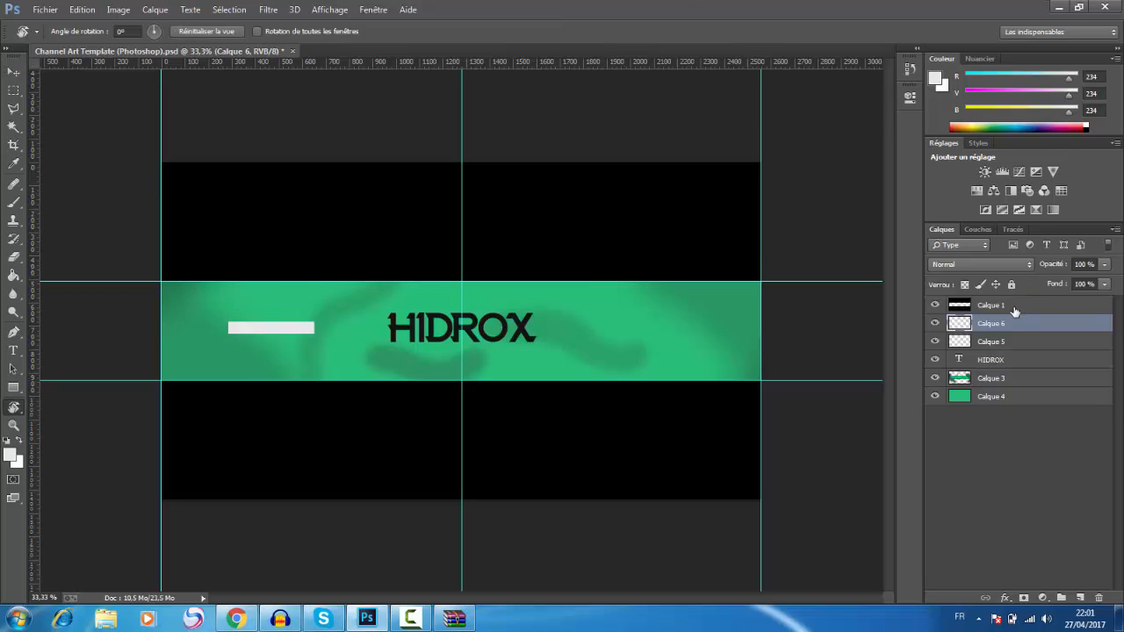
{"action": "key", "text": "ctrl+t"}
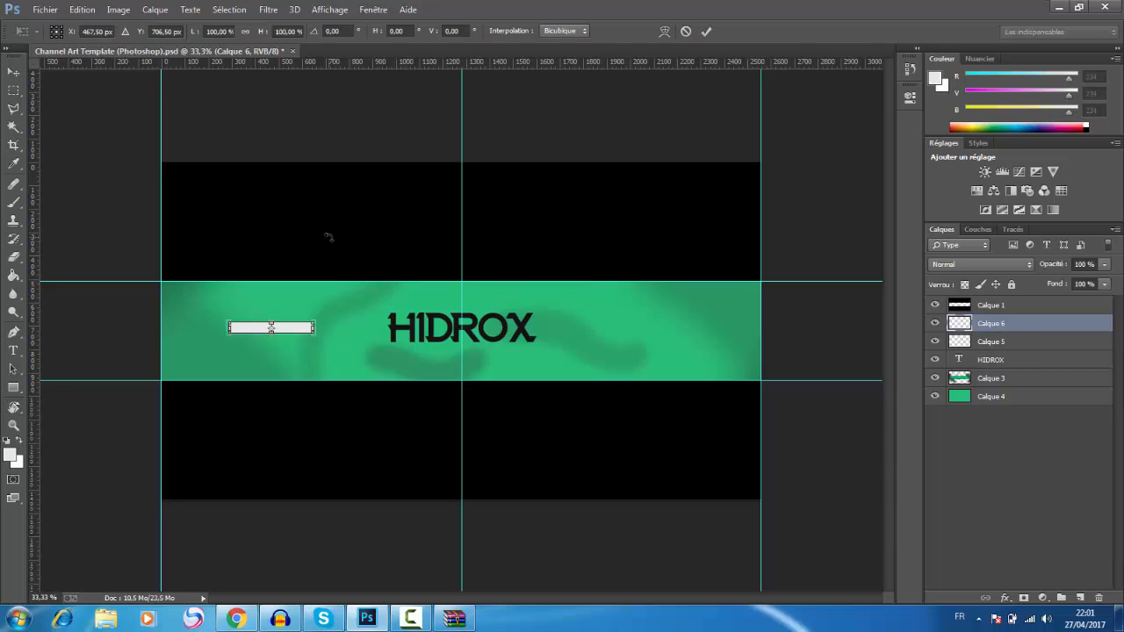
{"action": "left_click_drag", "start_coordinate": [372, 257], "coordinate": [317, 352]}
{"action": "key", "text": "r"}
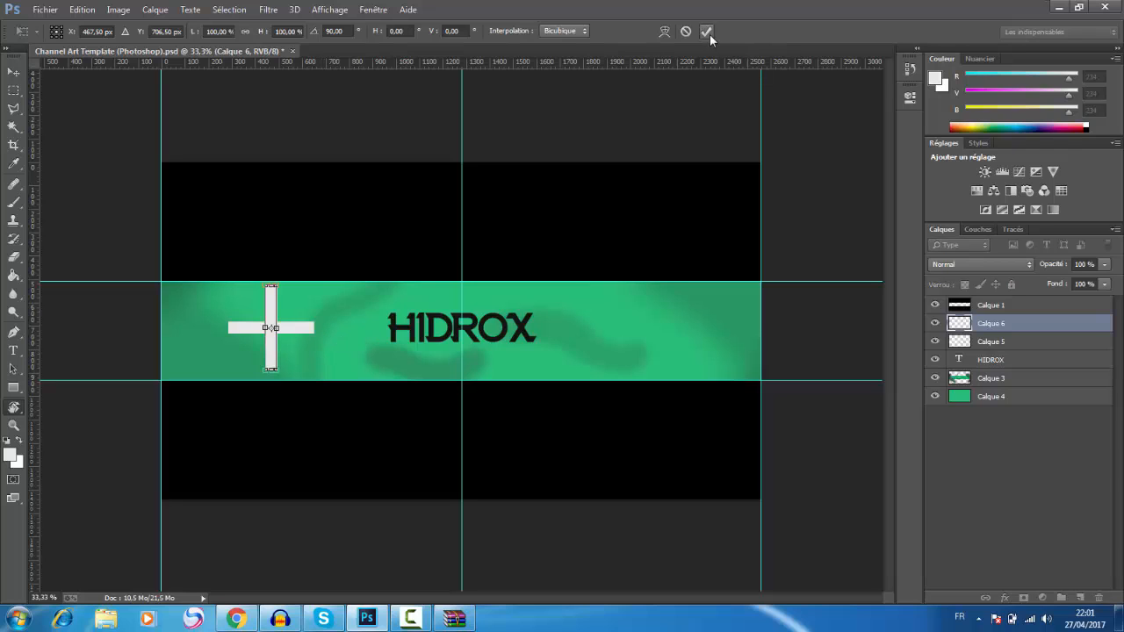
{"action": "left_click", "coordinate": [708, 33]}
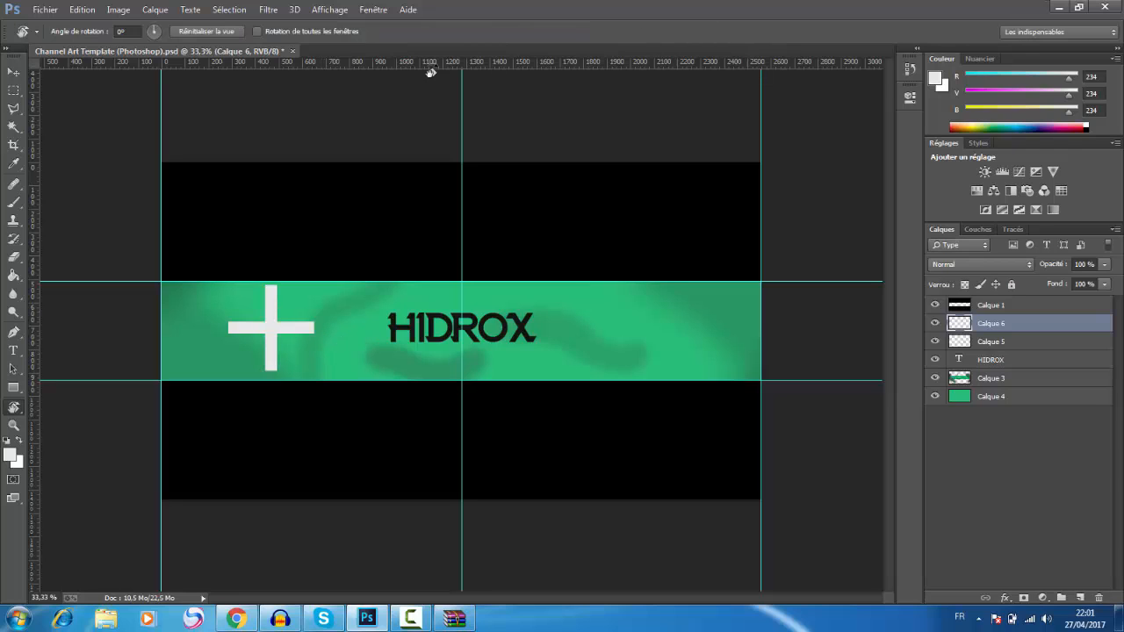
Step: Scale both bar layers of the plus sign together to 52.59% and rotate them to about -16.25°
{"action": "left_click", "coordinate": [1002, 341], "text": "shift"}
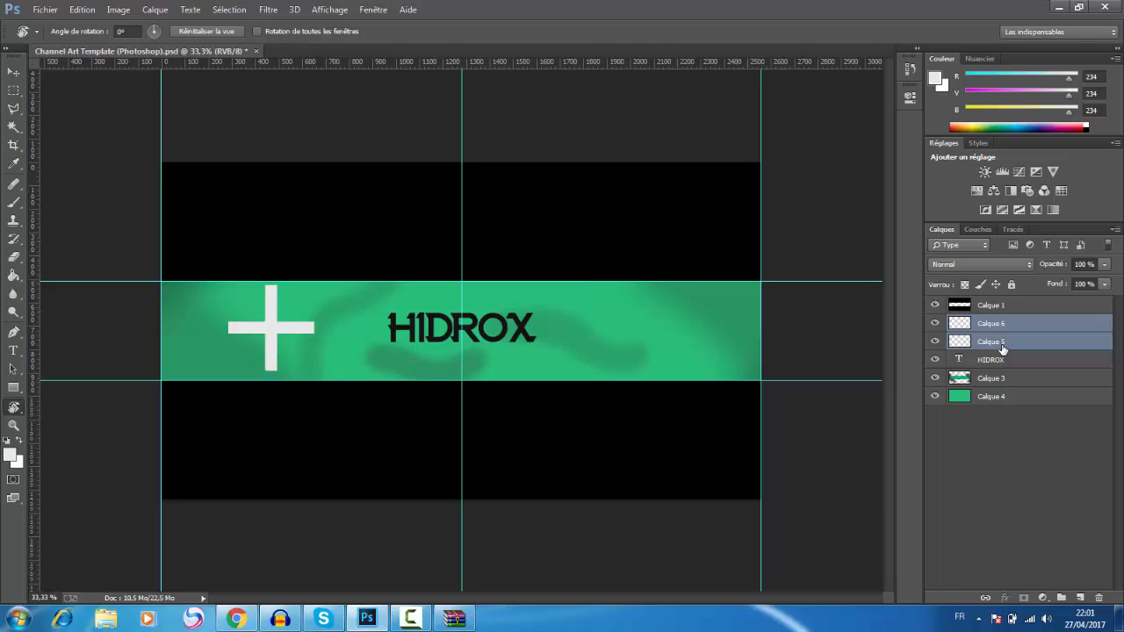
{"action": "key", "text": "ctrl+t"}
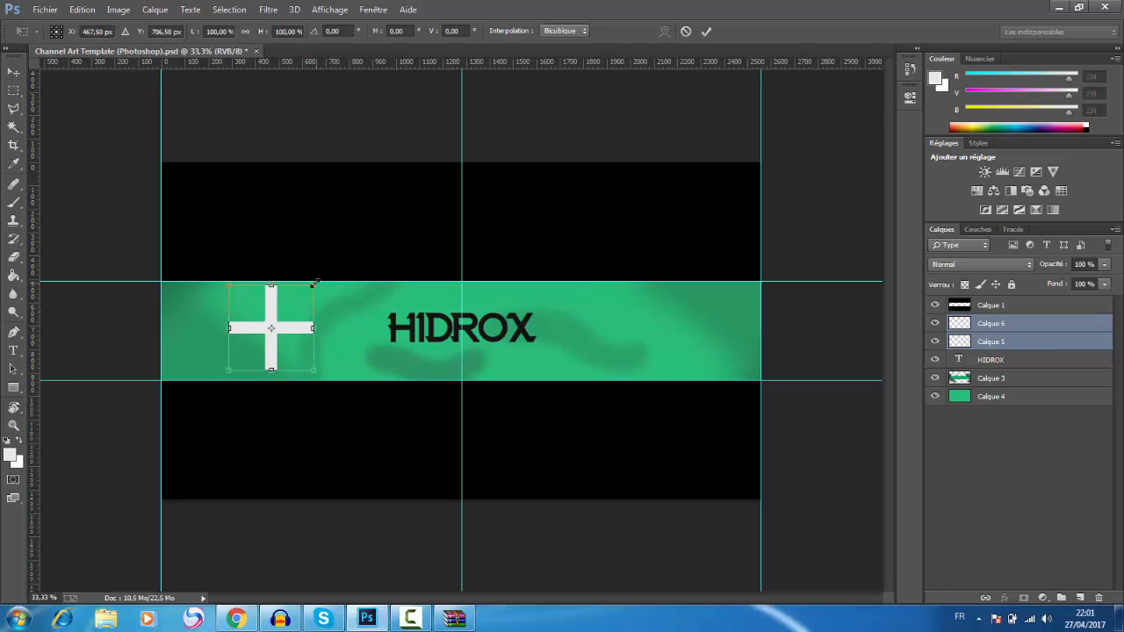
{"action": "left_click_drag", "start_coordinate": [313, 282], "coordinate": [274, 327]}
{"action": "left_click_drag", "start_coordinate": [322, 266], "coordinate": [250, 262]}
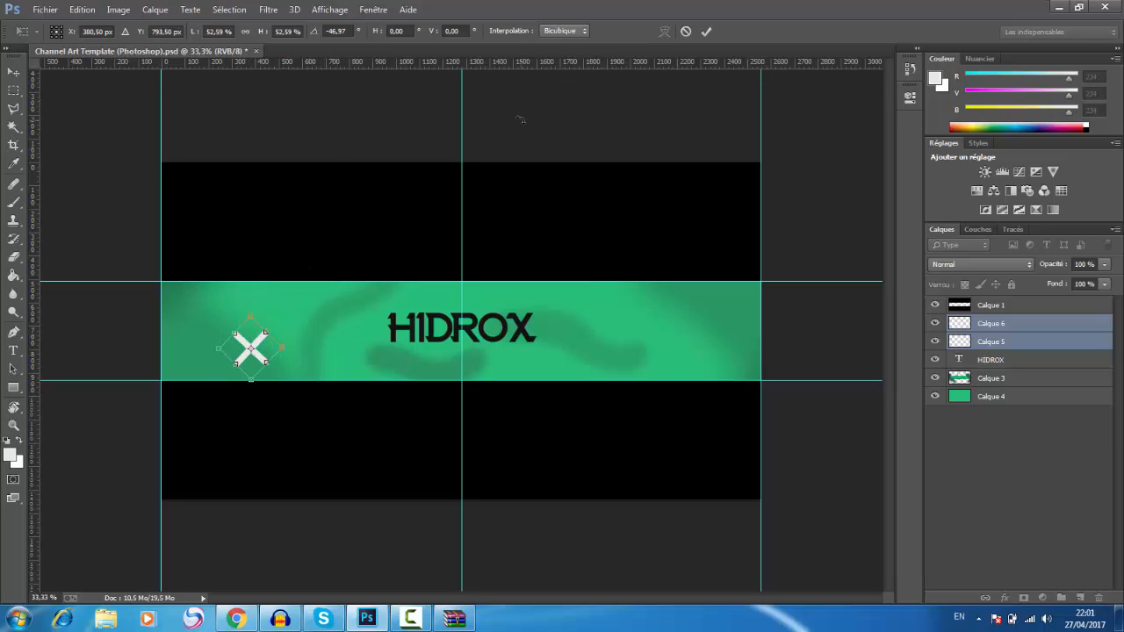
{"action": "left_click_drag", "start_coordinate": [293, 310], "coordinate": [299, 334]}
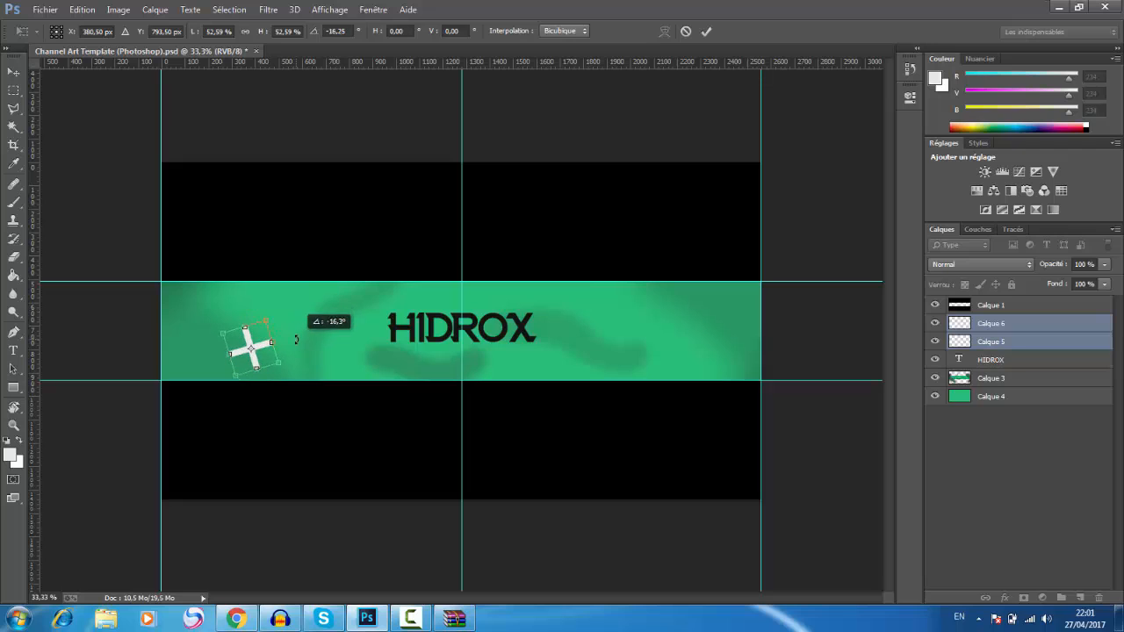
{"action": "left_click", "coordinate": [706, 31]}
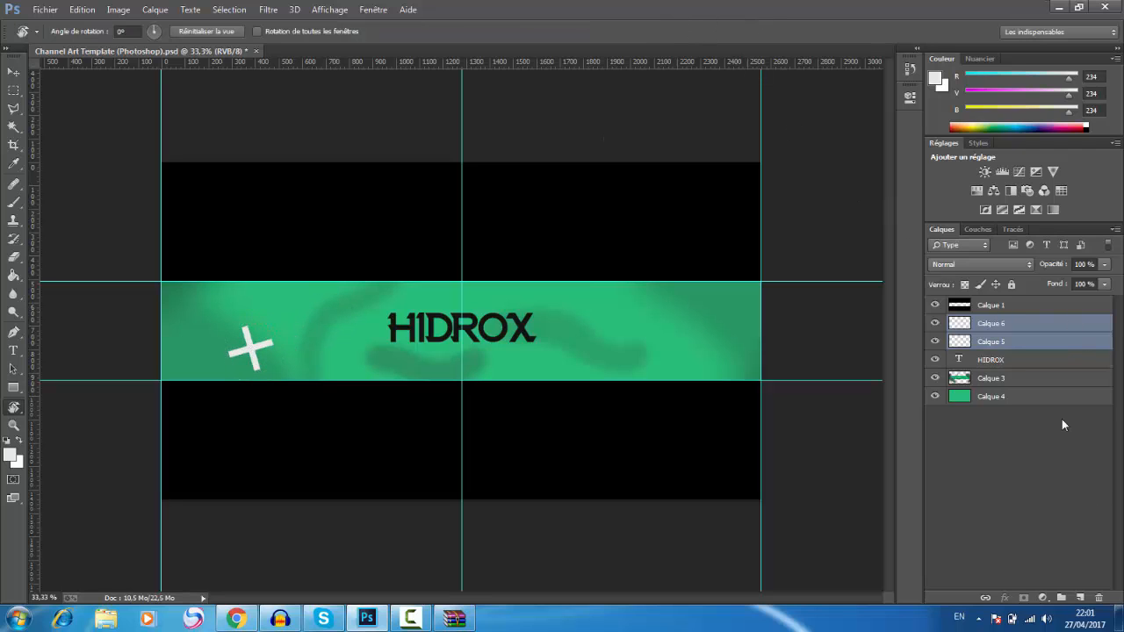
Step: Create a layer group and move the cross's two layers, Calque 6 and Calque 5, into it
{"action": "left_click", "coordinate": [1063, 599]}
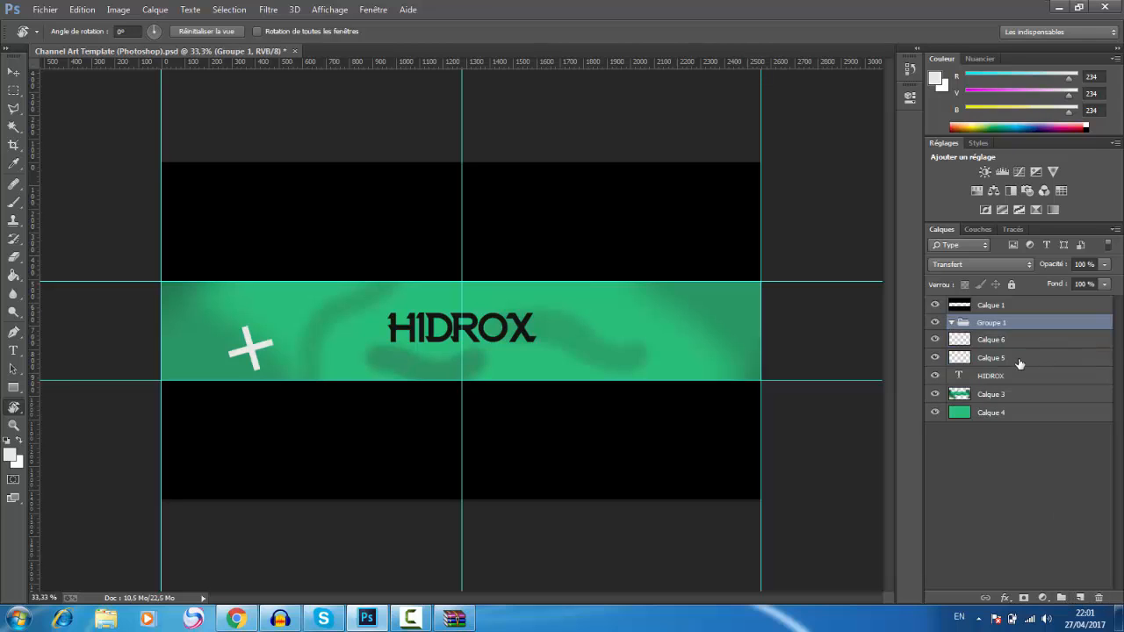
{"action": "left_click", "coordinate": [1021, 359]}
{"action": "left_click", "coordinate": [1021, 342], "text": "shift"}
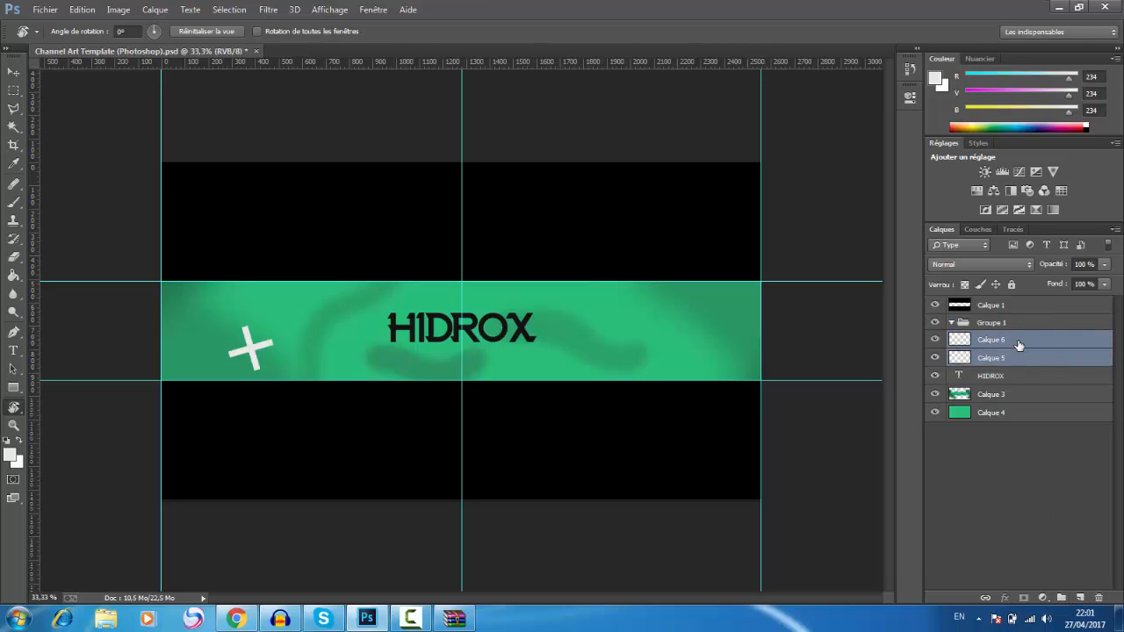
{"action": "left_click_drag", "start_coordinate": [1019, 344], "coordinate": [1019, 330]}
{"action": "left_click", "coordinate": [1023, 328]}
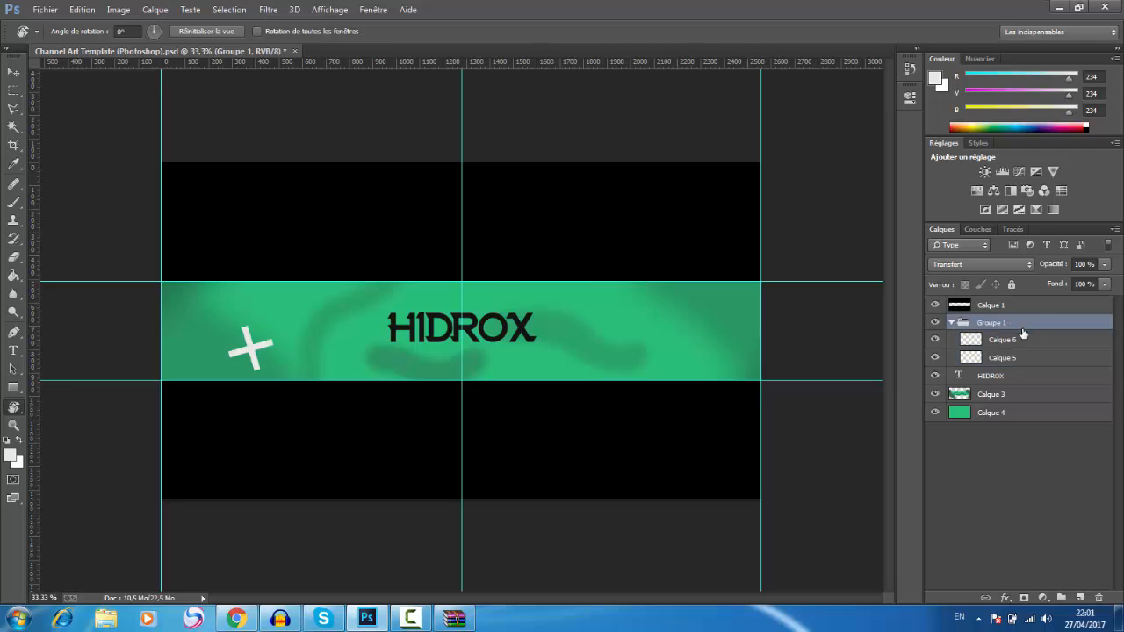
Step: Duplicate the cross's two layers, rotate the copy 43.39°, and place it up and to the right of the original
{"action": "left_click", "coordinate": [1020, 360]}
{"action": "left_click", "coordinate": [1022, 345], "text": "shift"}
{"action": "key", "text": "ctrl+j"}
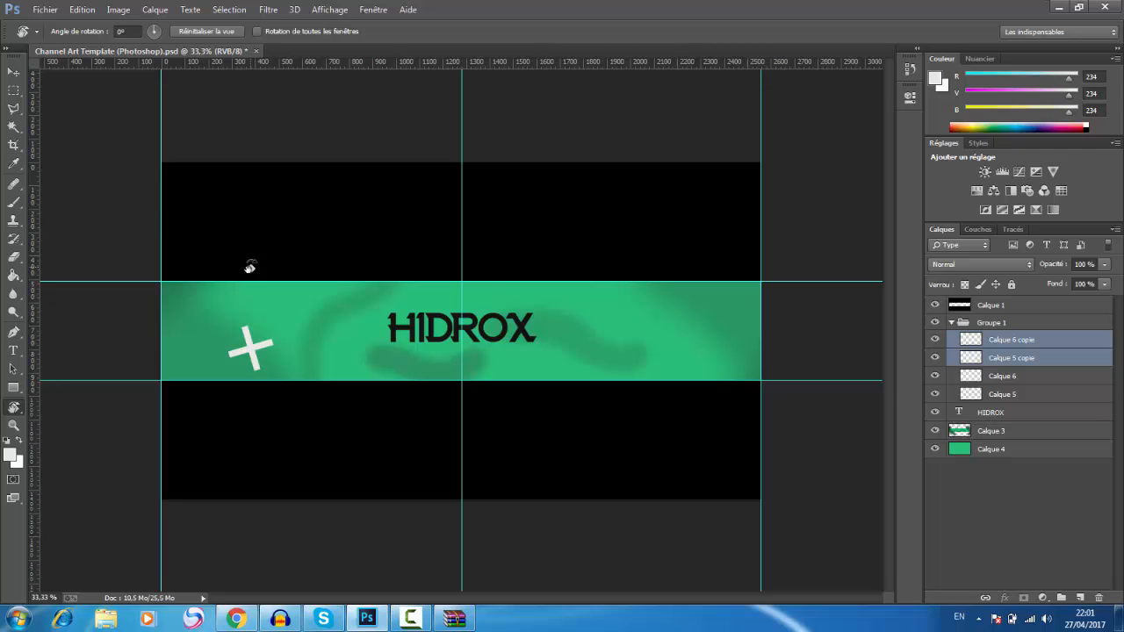
{"action": "key", "text": "ctrl+t"}
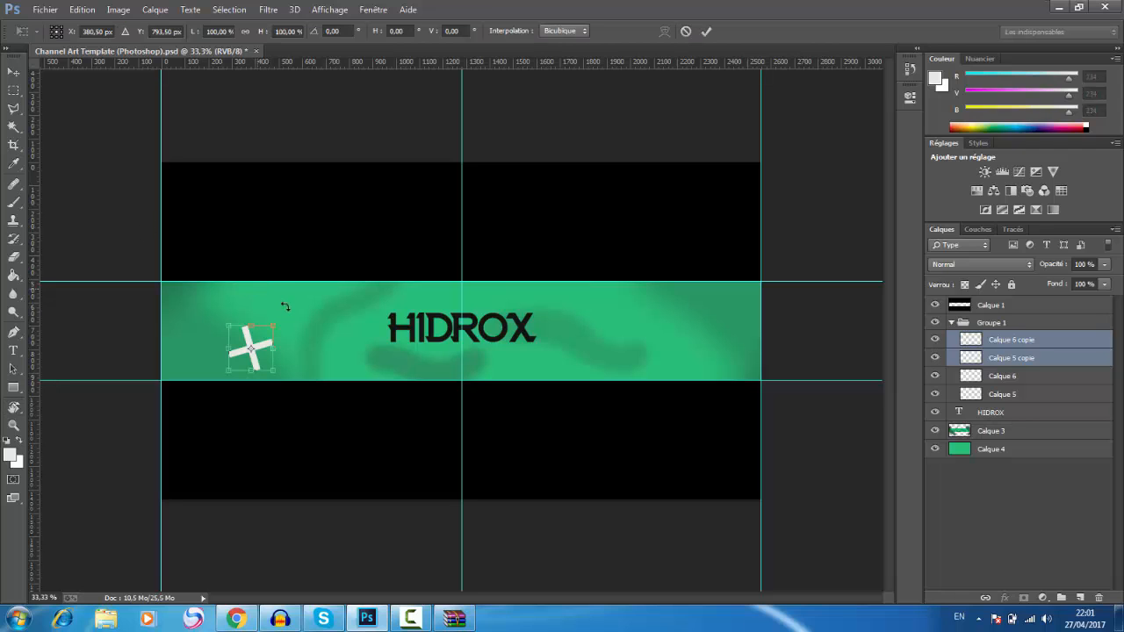
{"action": "left_click_drag", "start_coordinate": [283, 306], "coordinate": [289, 344]}
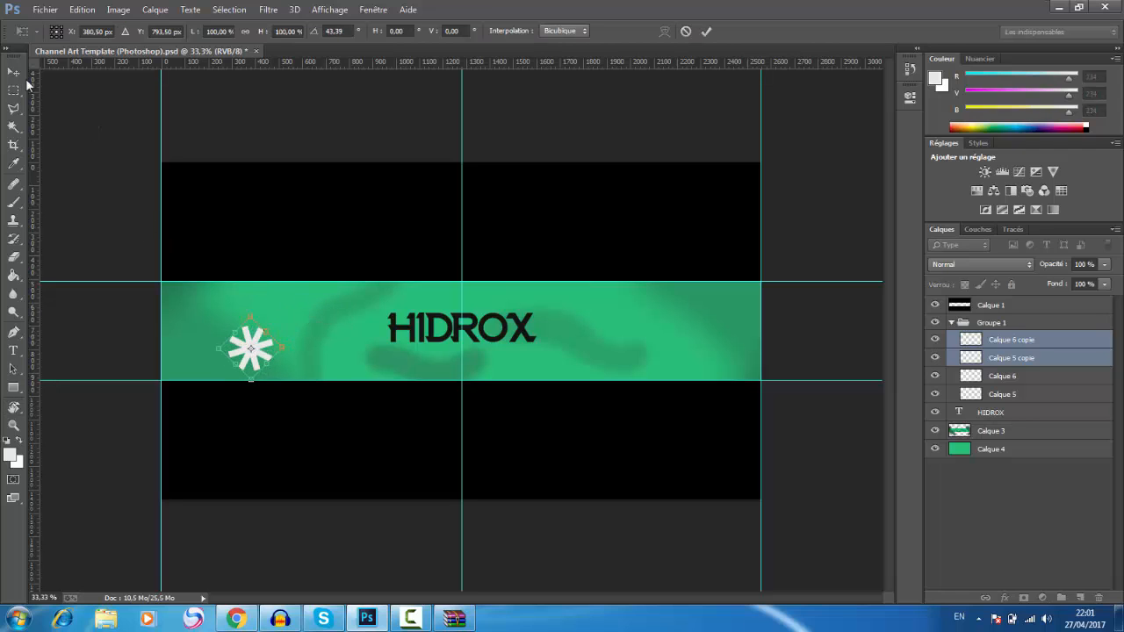
{"action": "left_click", "coordinate": [13, 71]}
{"action": "left_click", "coordinate": [578, 232]}
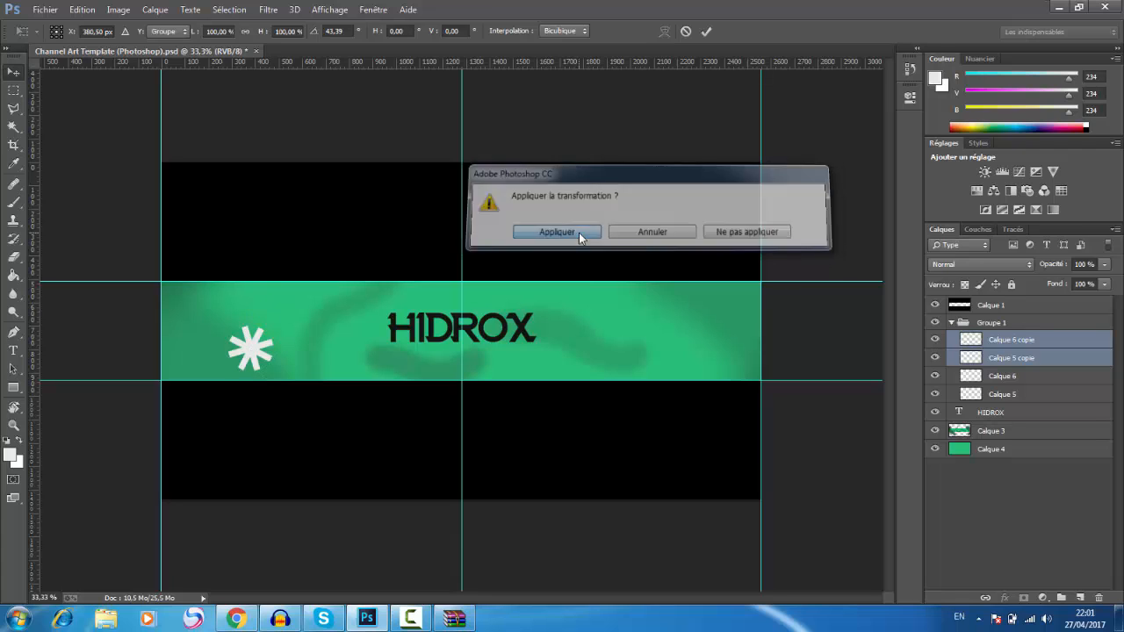
{"action": "left_click_drag", "start_coordinate": [308, 341], "coordinate": [376, 302]}
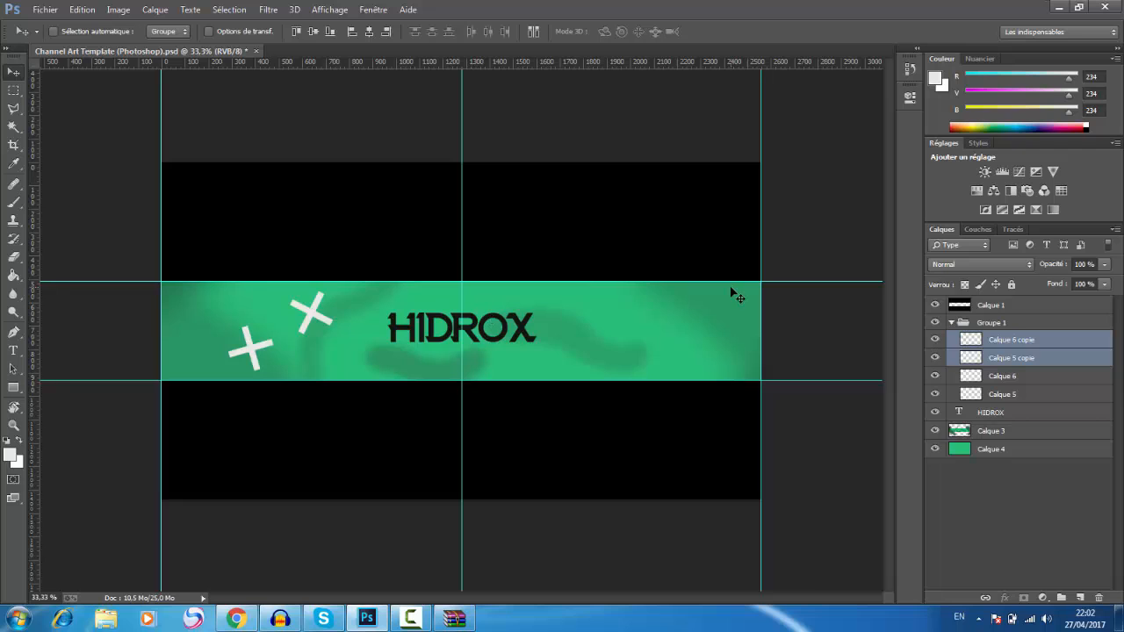
Step: Duplicate the second cross, move the copy over the start of the HIDROX text, and rotate it slightly
{"action": "key", "text": "ctrl+j"}
{"action": "left_click_drag", "start_coordinate": [389, 249], "coordinate": [457, 264]}
{"action": "key", "text": "ctrl+t"}
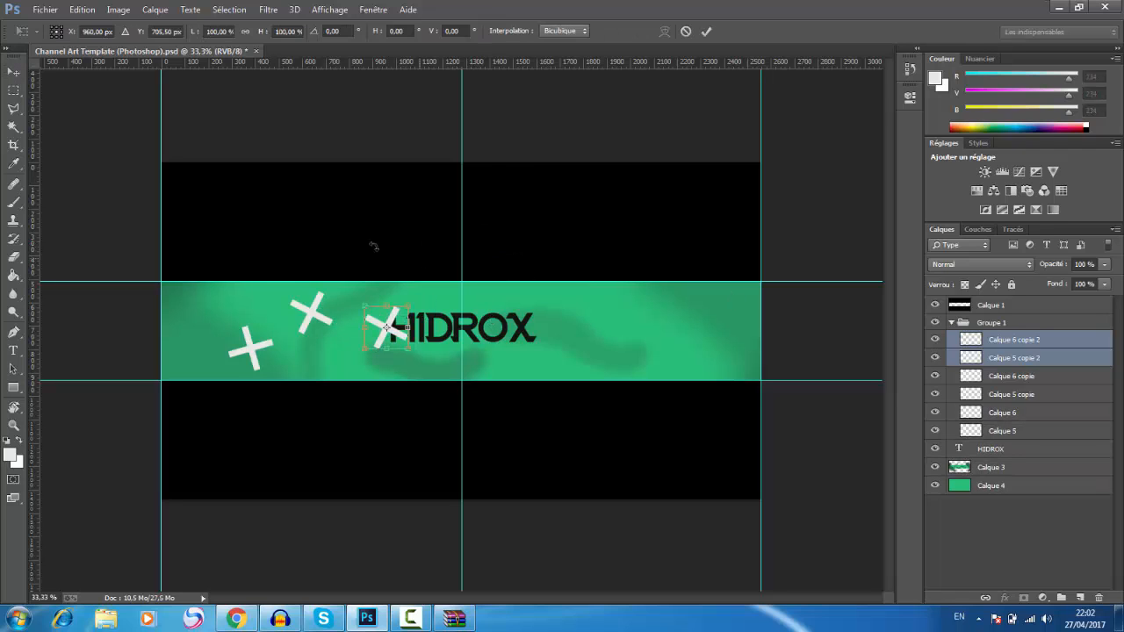
{"action": "left_click_drag", "start_coordinate": [374, 246], "coordinate": [349, 250]}
{"action": "left_click", "coordinate": [707, 32]}
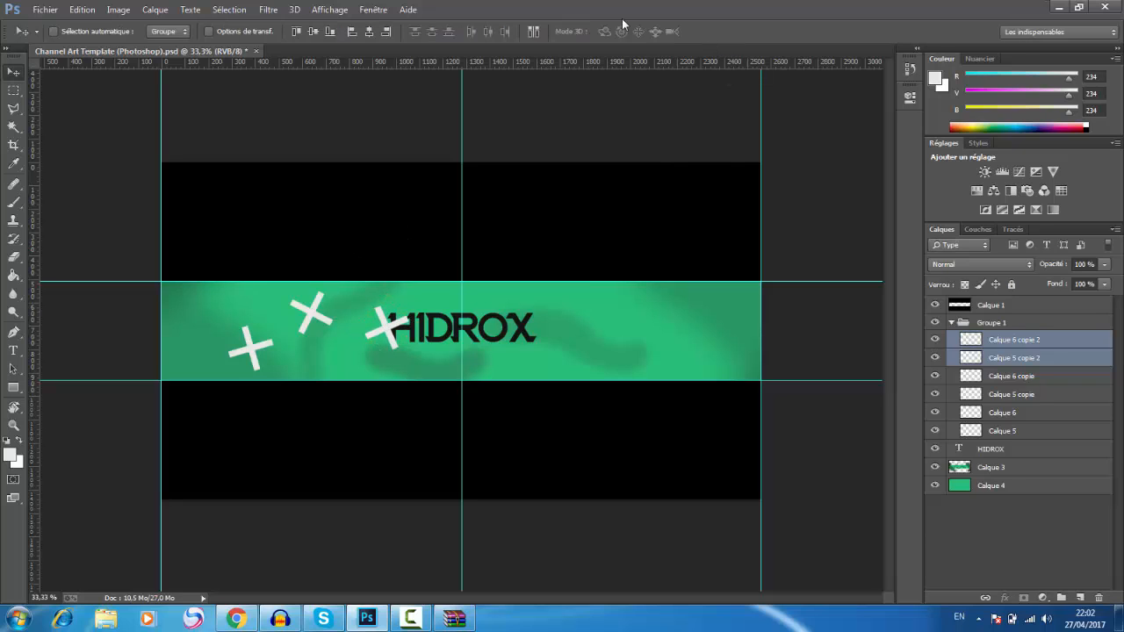
Step: Duplicate the third cross, move the copy to the band's lower edge beneath the HIDROX text, and rotate it 157.88°
{"action": "key", "text": "ctrl+j"}
{"action": "left_click_drag", "start_coordinate": [376, 216], "coordinate": [458, 407]}
{"action": "key", "text": "ctrl+t"}
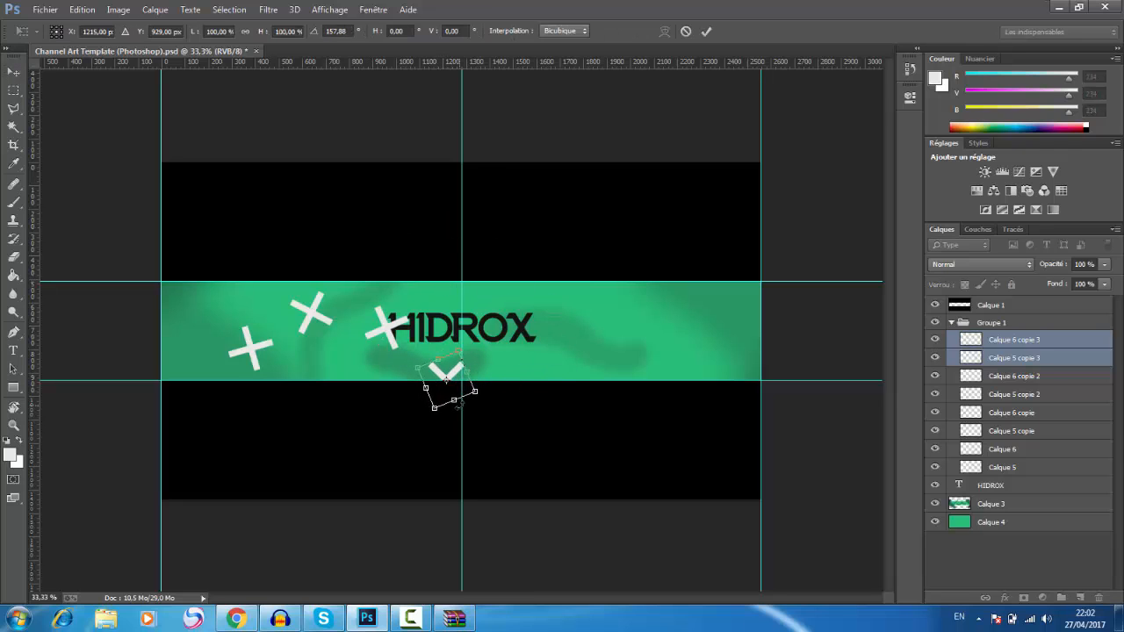
{"action": "left_click", "coordinate": [706, 31]}
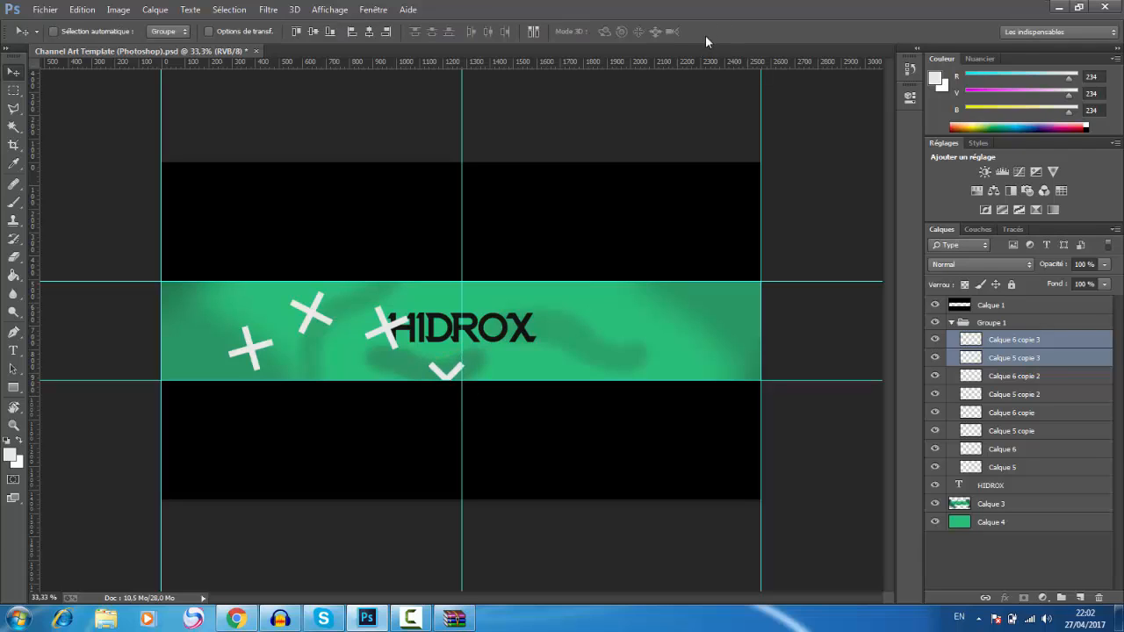
Step: Duplicate the cross beneath the HIDROX text, move the copy over the text's final letters, and rotate it 29.15°
{"action": "key", "text": "ctrl+j"}
{"action": "left_click_drag", "start_coordinate": [489, 305], "coordinate": [547, 264]}
{"action": "key", "text": "ctrl+t"}
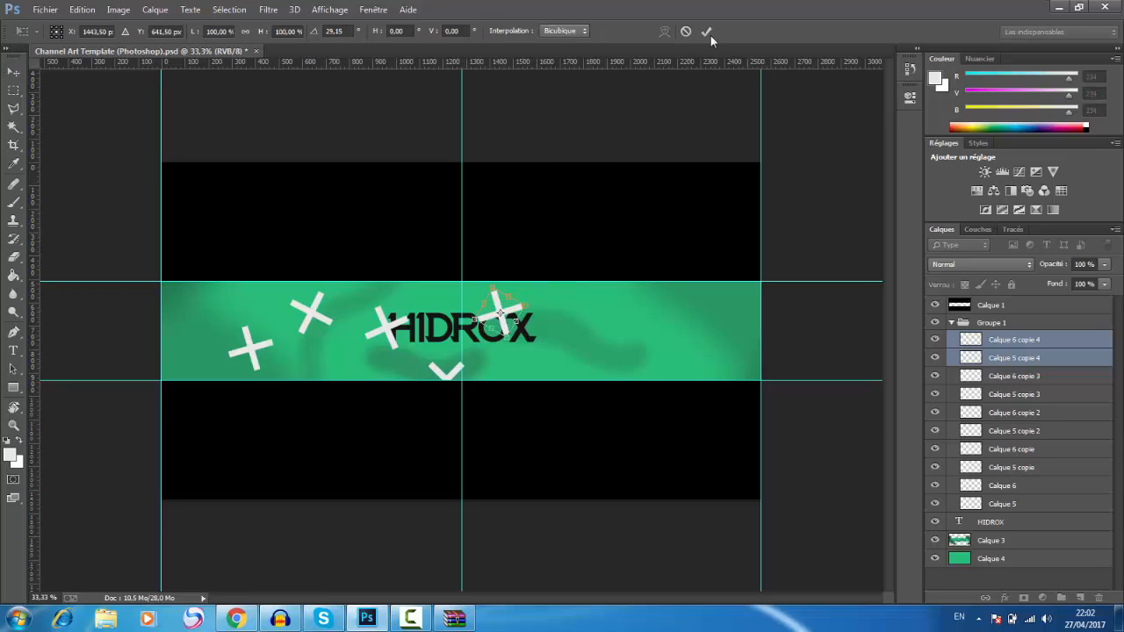
{"action": "left_click", "coordinate": [708, 33]}
Step: Duplicate the cross over the text's final letters, move the copy just below and right of the X, and rotate it -46.50°
{"action": "key", "text": "ctrl+j"}
{"action": "key", "text": "ctrl+t"}
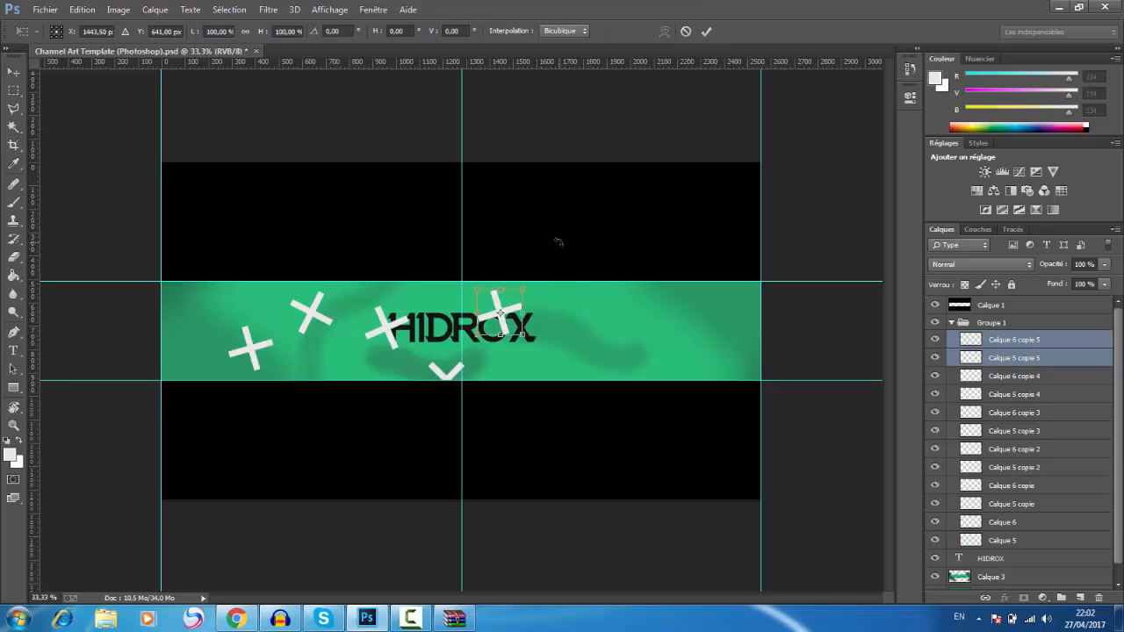
{"action": "left_click_drag", "start_coordinate": [517, 325], "coordinate": [560, 349]}
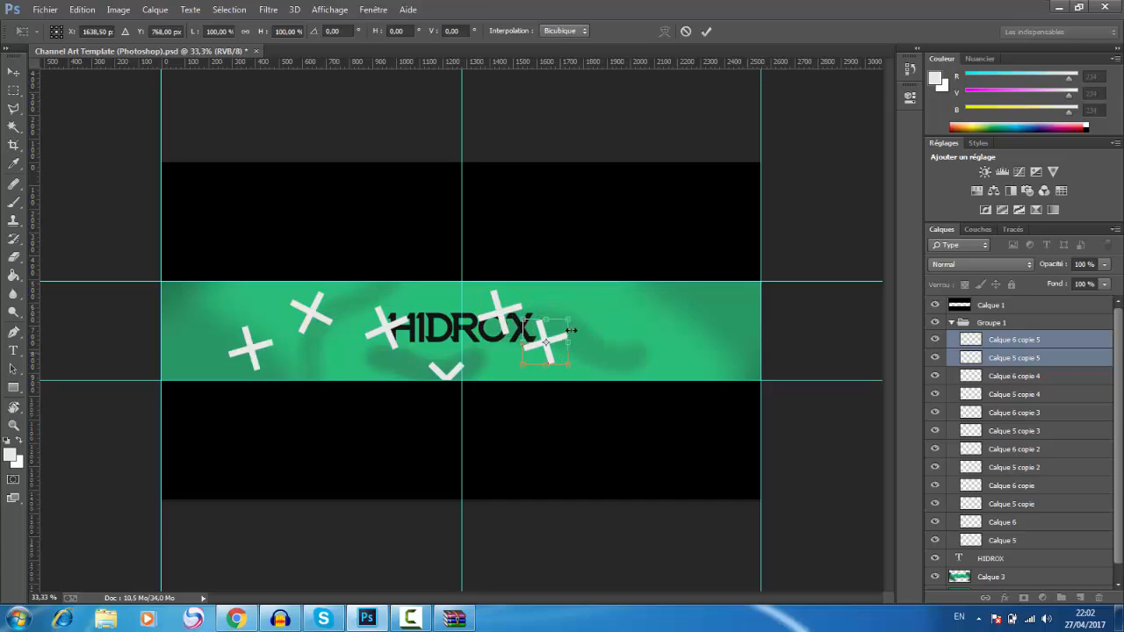
{"action": "left_click_drag", "start_coordinate": [587, 309], "coordinate": [546, 292]}
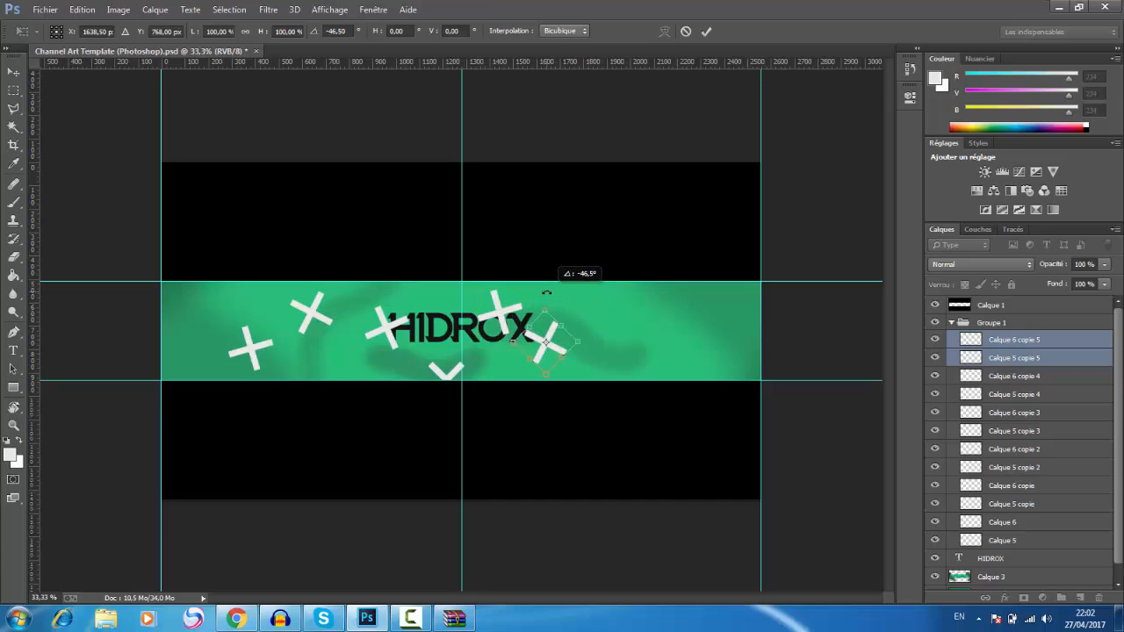
{"action": "left_click", "coordinate": [706, 31]}
Step: Duplicate the cross beside the X, rotate the copy 27.25°, and place it up and to the right near the band's upper edge
{"action": "key", "text": "ctrl+j"}
{"action": "key", "text": "ctrl+t"}
{"action": "key", "text": "Escape"}
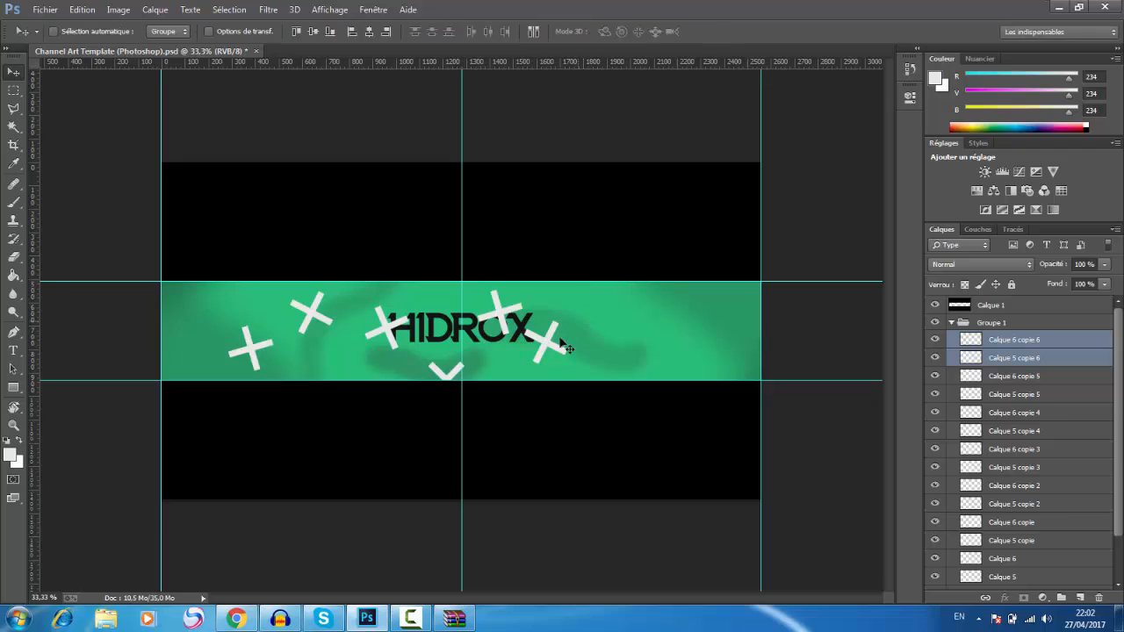
{"action": "left_click_drag", "start_coordinate": [557, 346], "coordinate": [600, 324]}
{"action": "key", "text": "ctrl+t"}
{"action": "left_click_drag", "start_coordinate": [619, 278], "coordinate": [633, 296]}
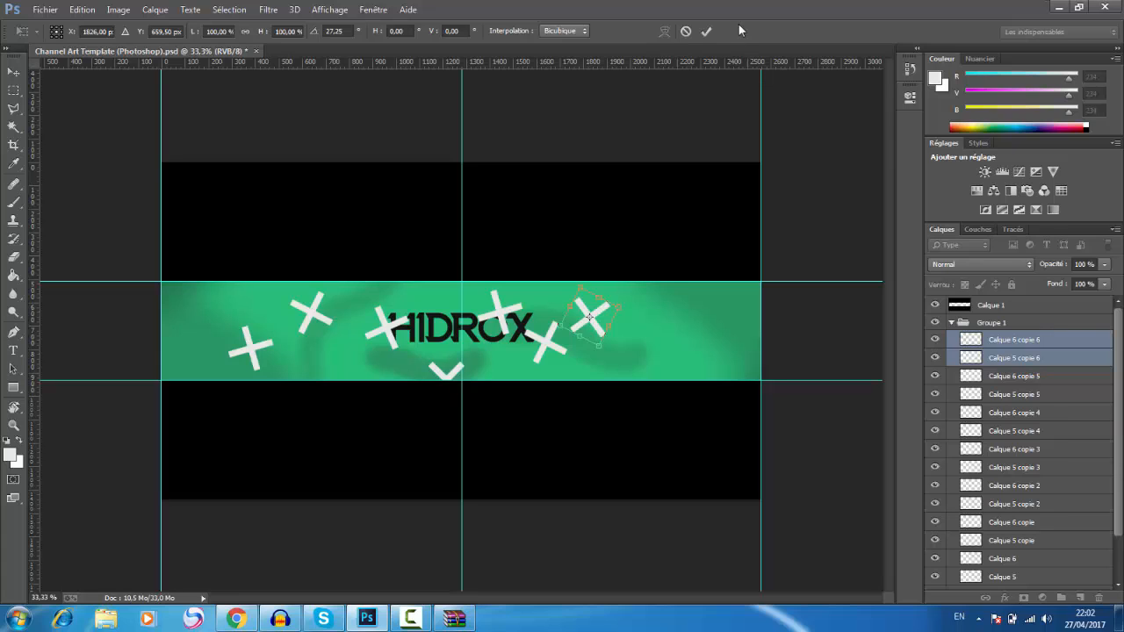
{"action": "left_click", "coordinate": [706, 32]}
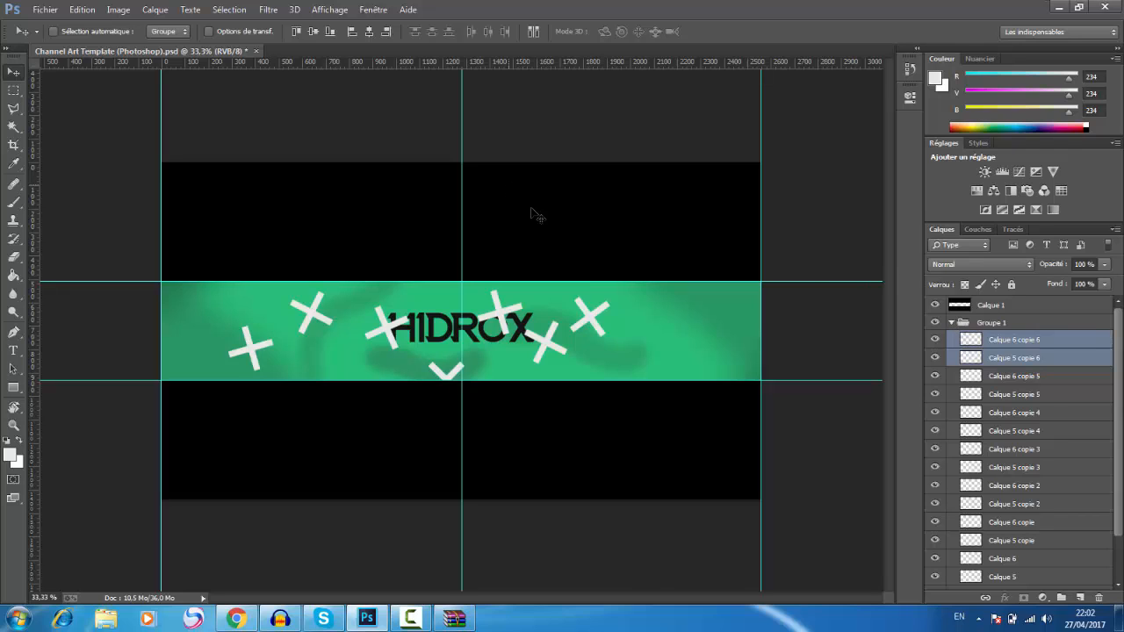
{"action": "left_click_drag", "start_coordinate": [550, 225], "coordinate": [575, 220]}
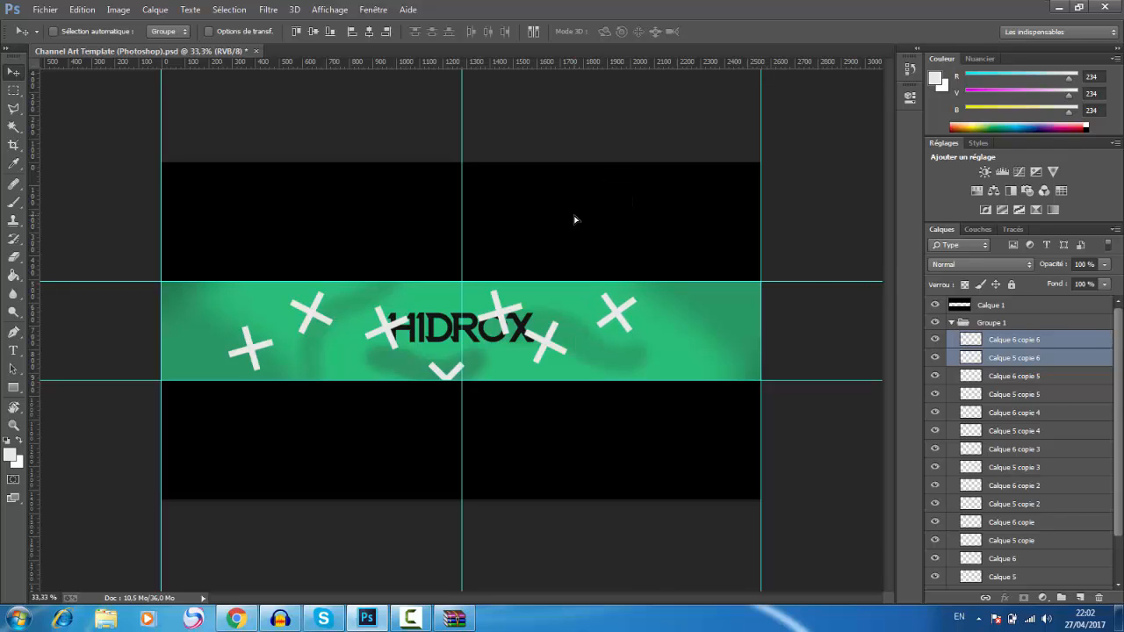
Step: Duplicate the newest cross, place the copy near the band's right end rotated 46.12°, and collapse Groupe 1
{"action": "key", "text": "ctrl+j"}
{"action": "key", "text": "ctrl+t"}
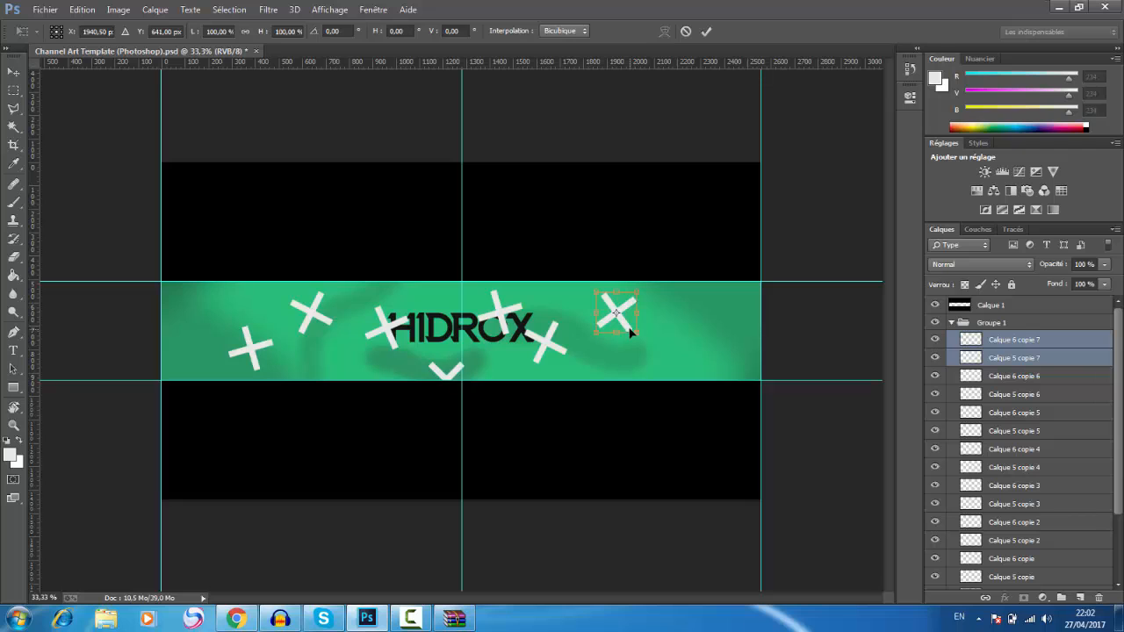
{"action": "left_click_drag", "start_coordinate": [631, 331], "coordinate": [719, 357]}
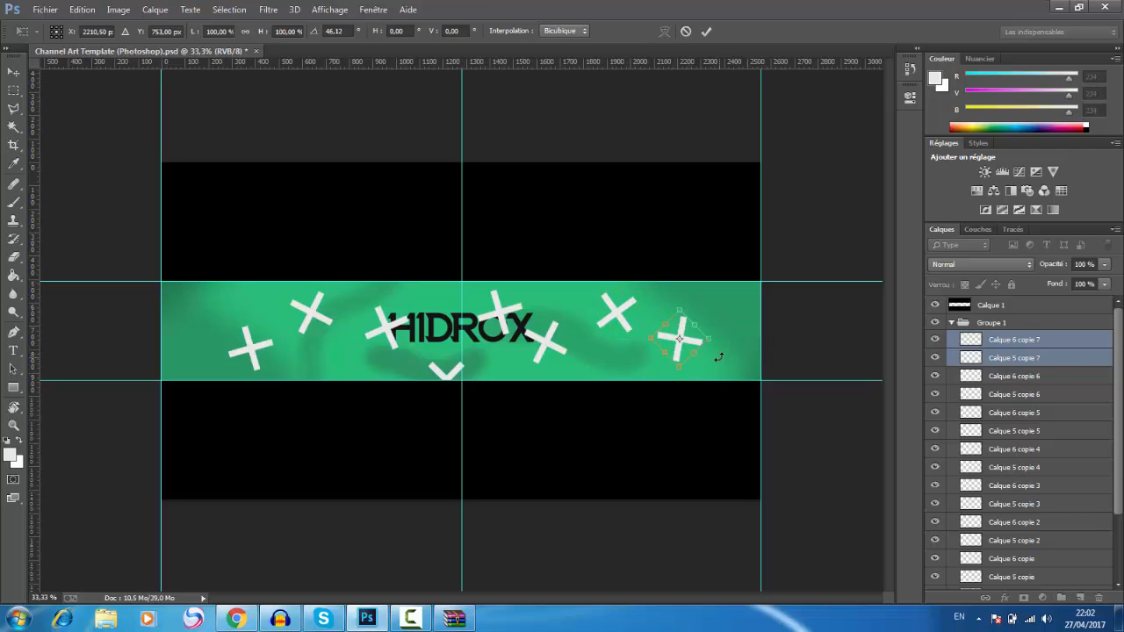
{"action": "left_click", "coordinate": [706, 30]}
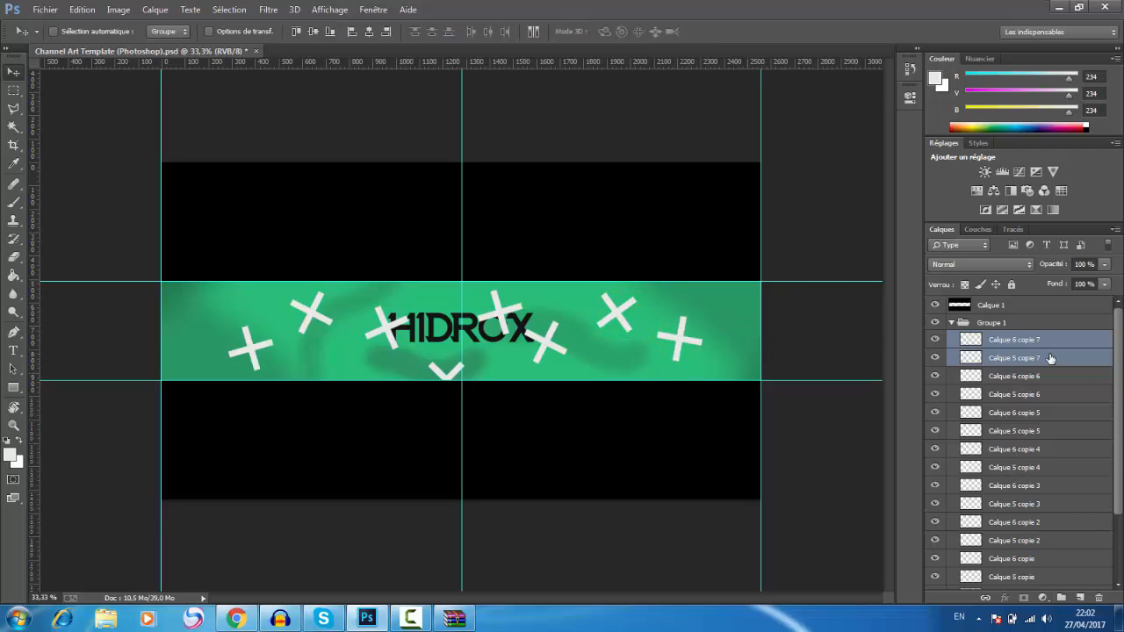
{"action": "left_click", "coordinate": [952, 323]}
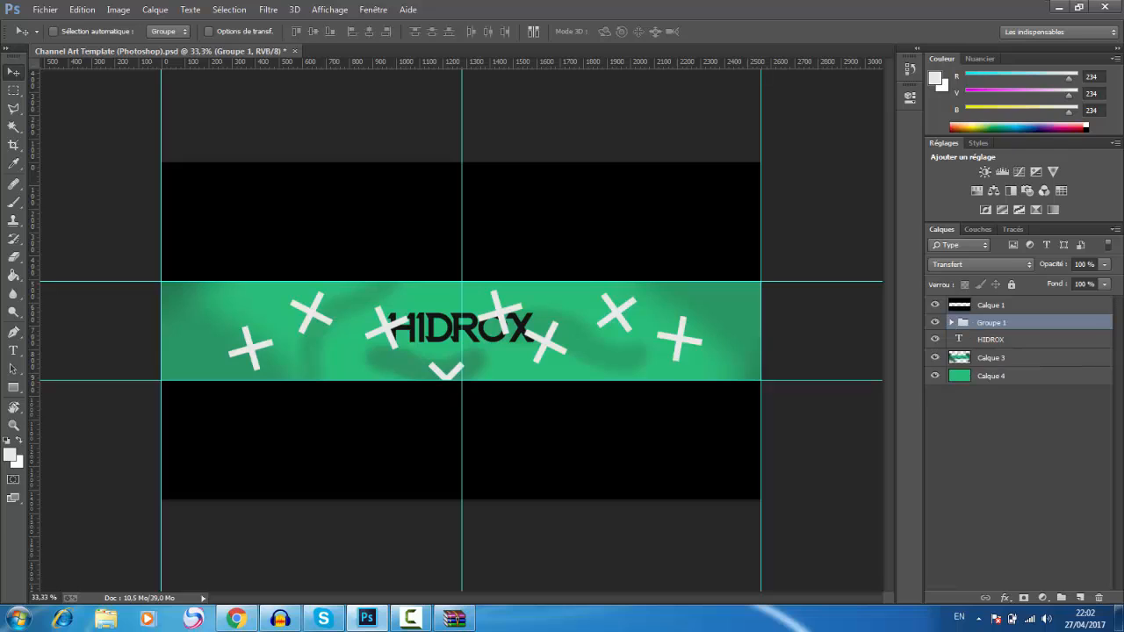
{"action": "left_click", "coordinate": [1023, 360]}
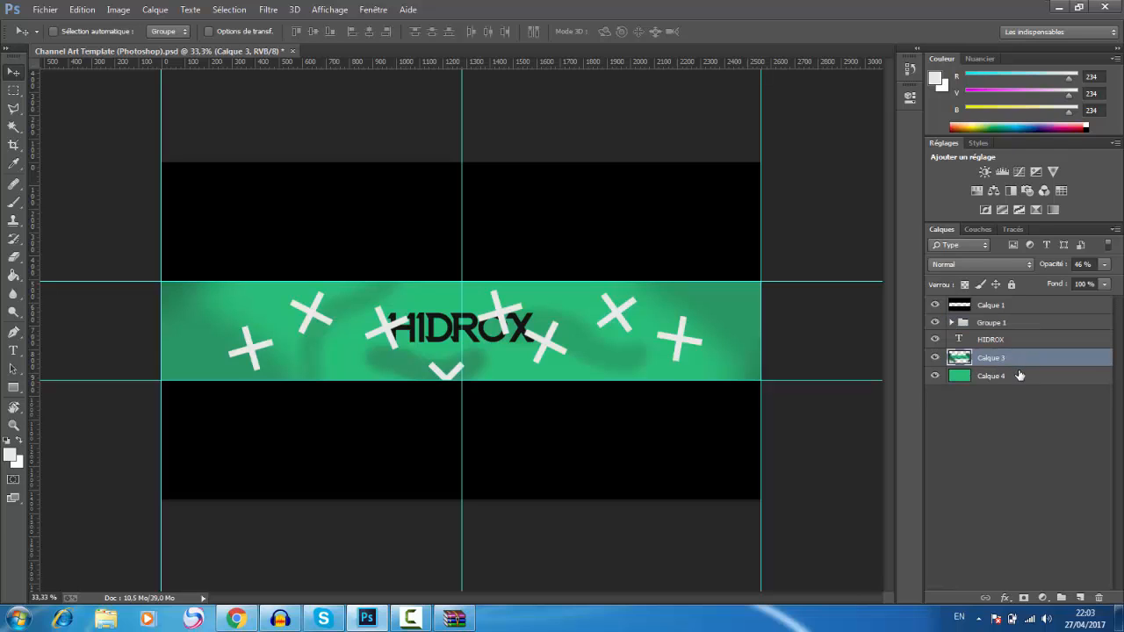
{"action": "left_click", "coordinate": [1020, 376], "text": "shift"}
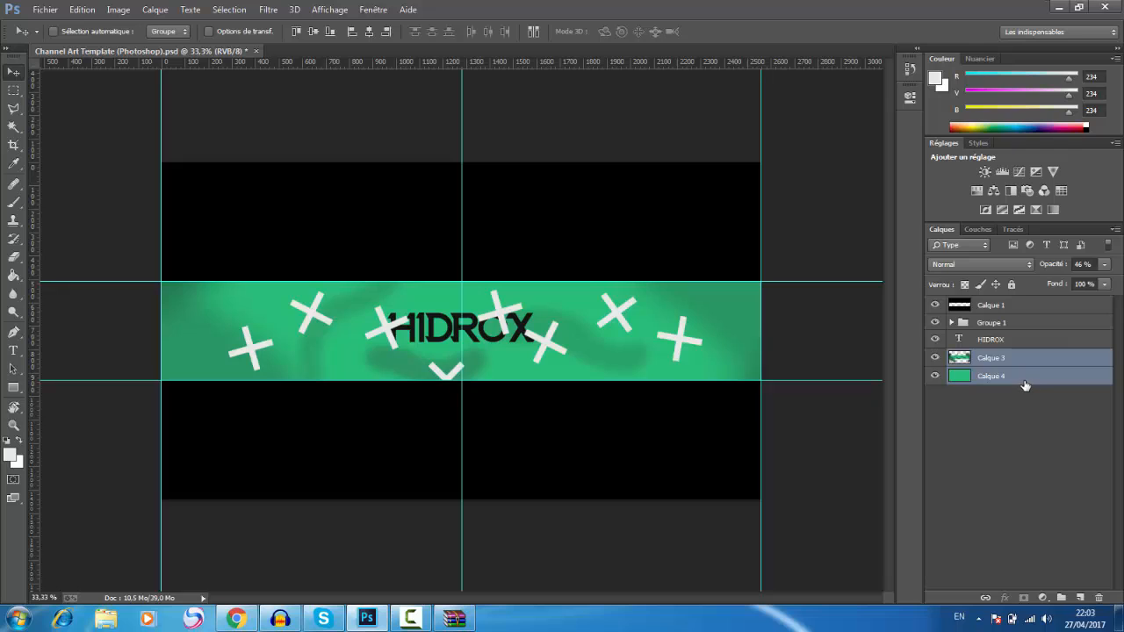
{"action": "left_click", "coordinate": [1046, 436]}
{"action": "left_click", "coordinate": [1032, 360]}
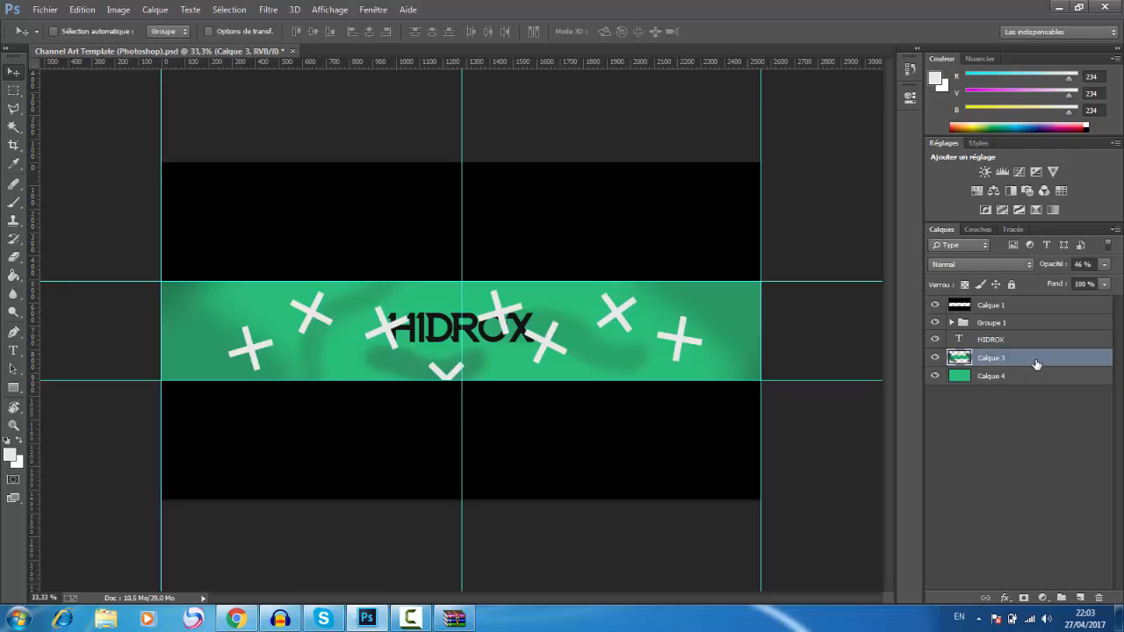
{"action": "key", "text": "ctrl+u"}
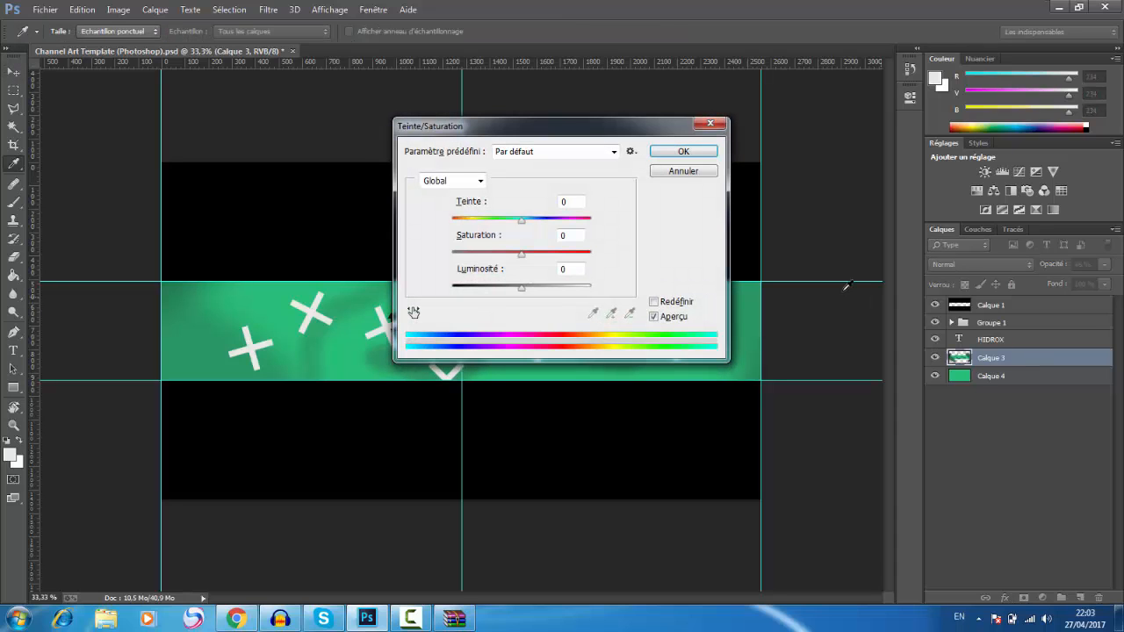
{"action": "left_click_drag", "start_coordinate": [569, 129], "coordinate": [789, 40]}
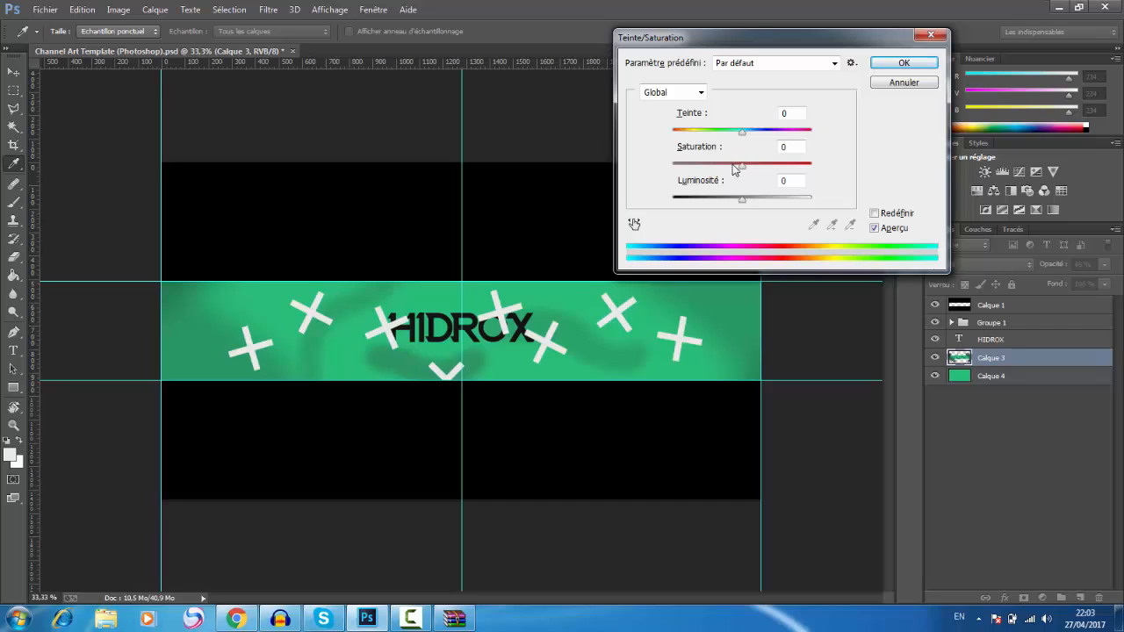
{"action": "left_click_drag", "start_coordinate": [742, 133], "coordinate": [660, 146]}
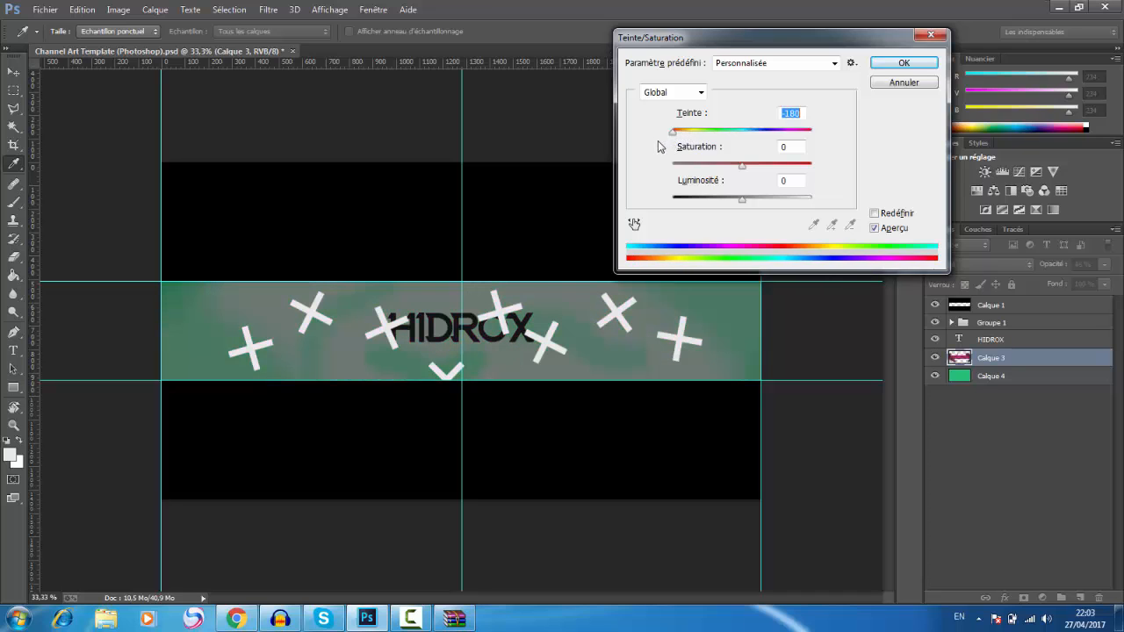
{"action": "left_click", "coordinate": [905, 84]}
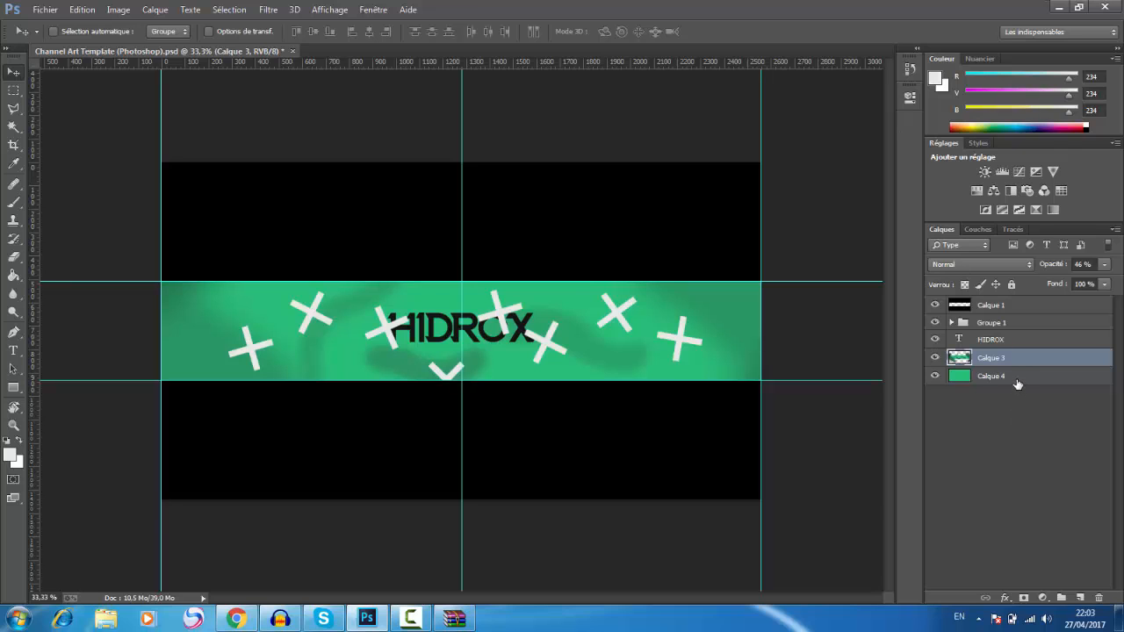
Step: Combine Calque 3 and Calque 4 into one smart object, and rasterize it into a normal layer
{"action": "left_click", "coordinate": [1017, 376], "text": "shift"}
{"action": "right_click", "coordinate": [1017, 376]}
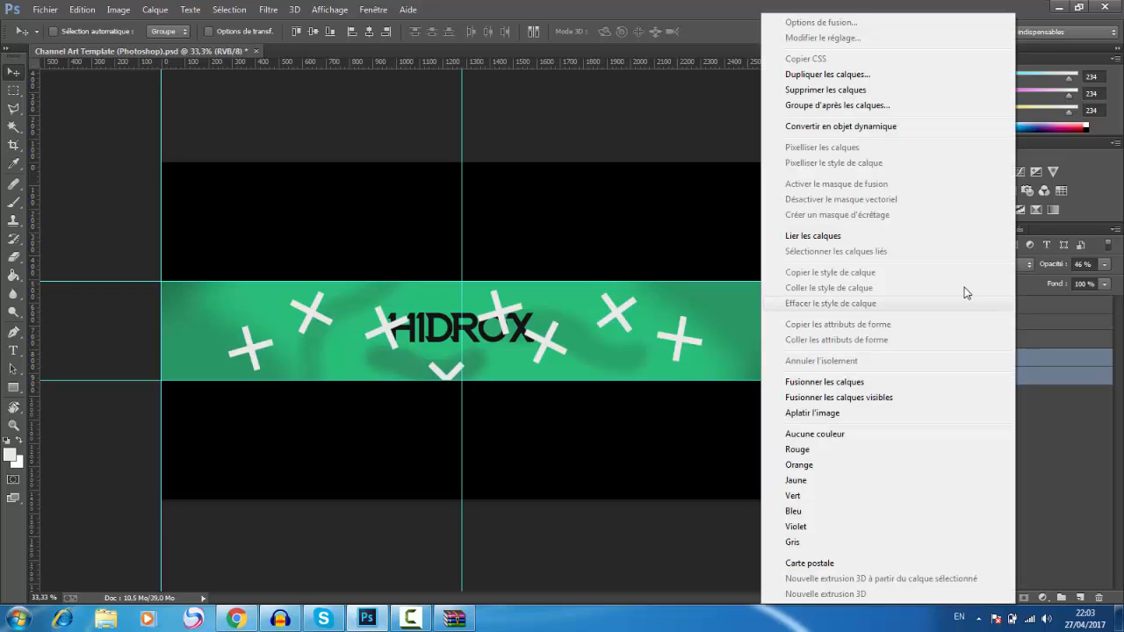
{"action": "left_click", "coordinate": [892, 129]}
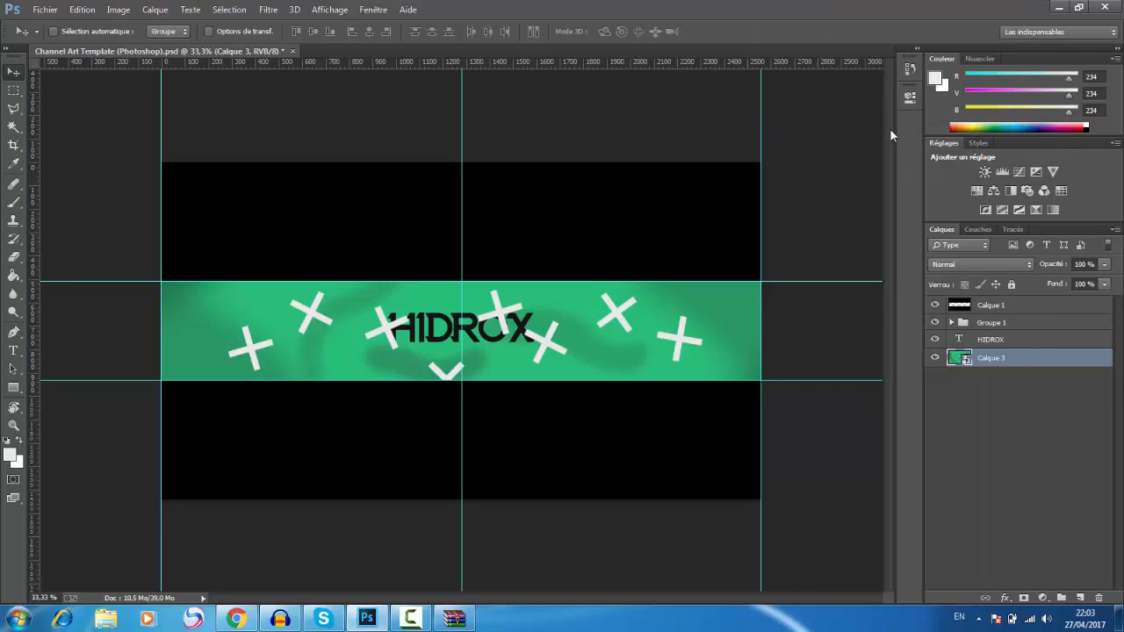
{"action": "right_click", "coordinate": [1029, 366]}
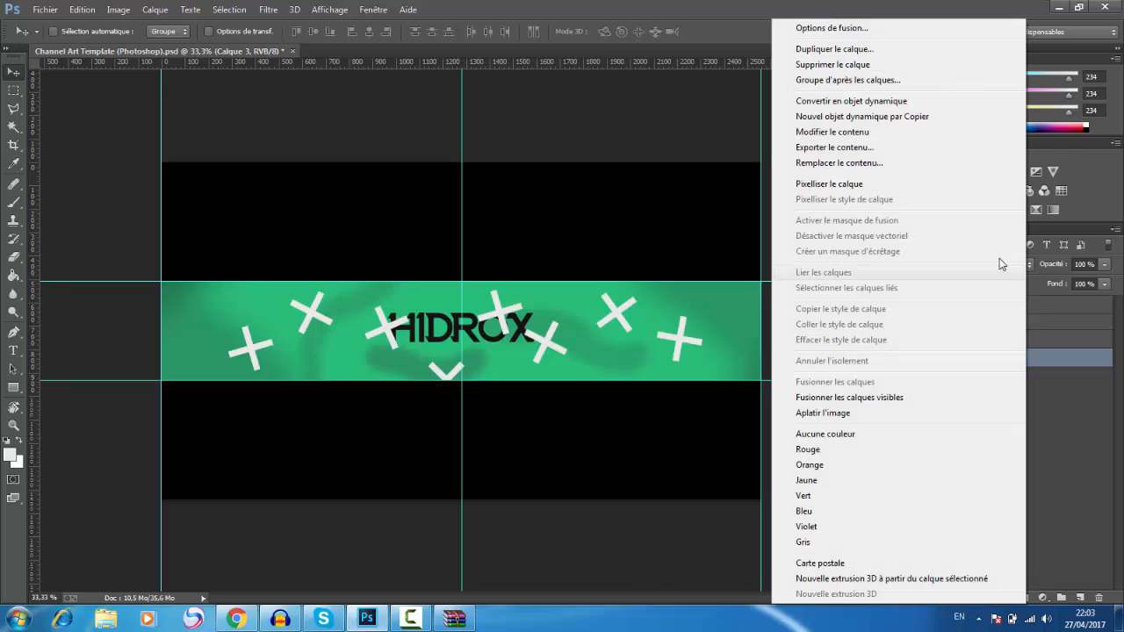
{"action": "left_click", "coordinate": [926, 183]}
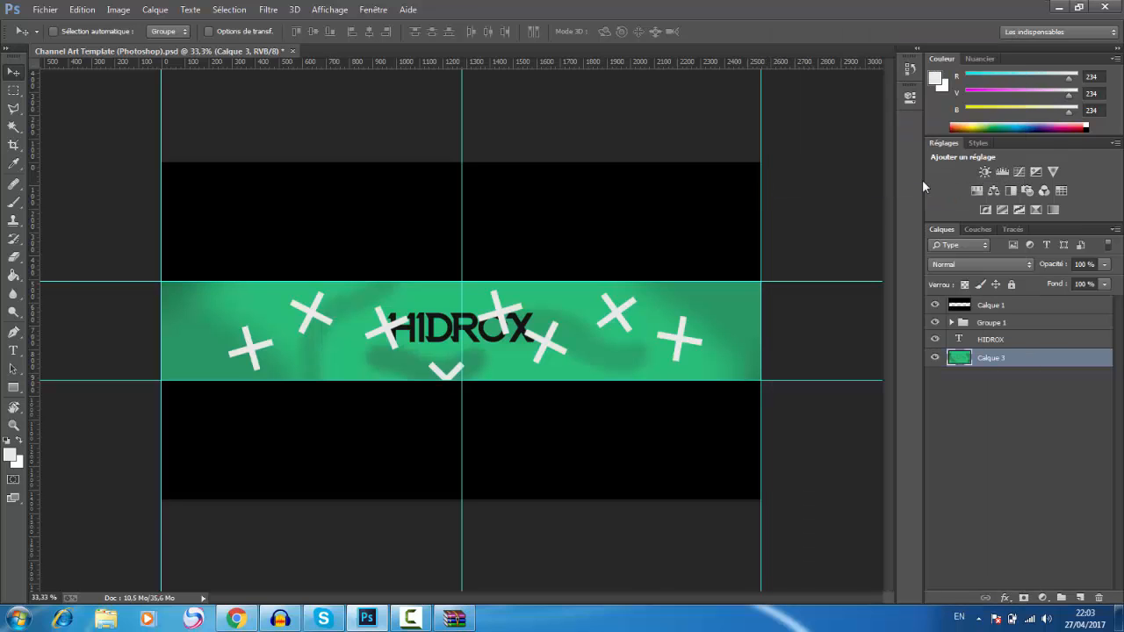
Step: Turn on CMYK proof colours and shift the combined band layer's hue from green to blue with Hue/Saturation
{"action": "key", "text": "ctrl+y"}
{"action": "key", "text": "ctrl+u"}
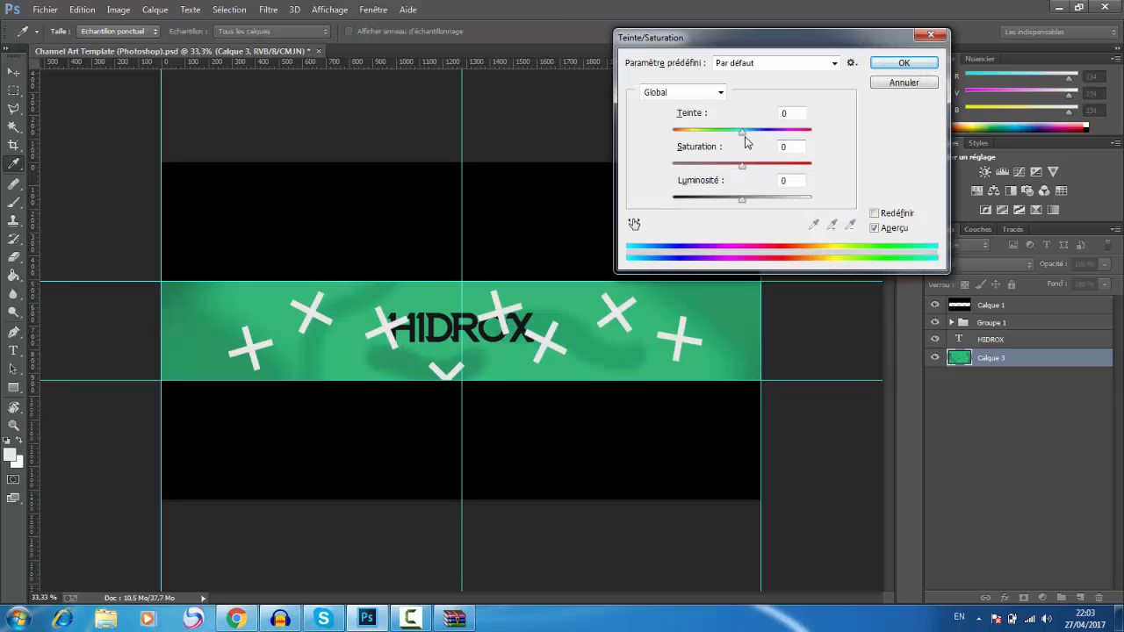
{"action": "left_click_drag", "start_coordinate": [743, 131], "coordinate": [780, 133]}
{"action": "left_click", "coordinate": [904, 64]}
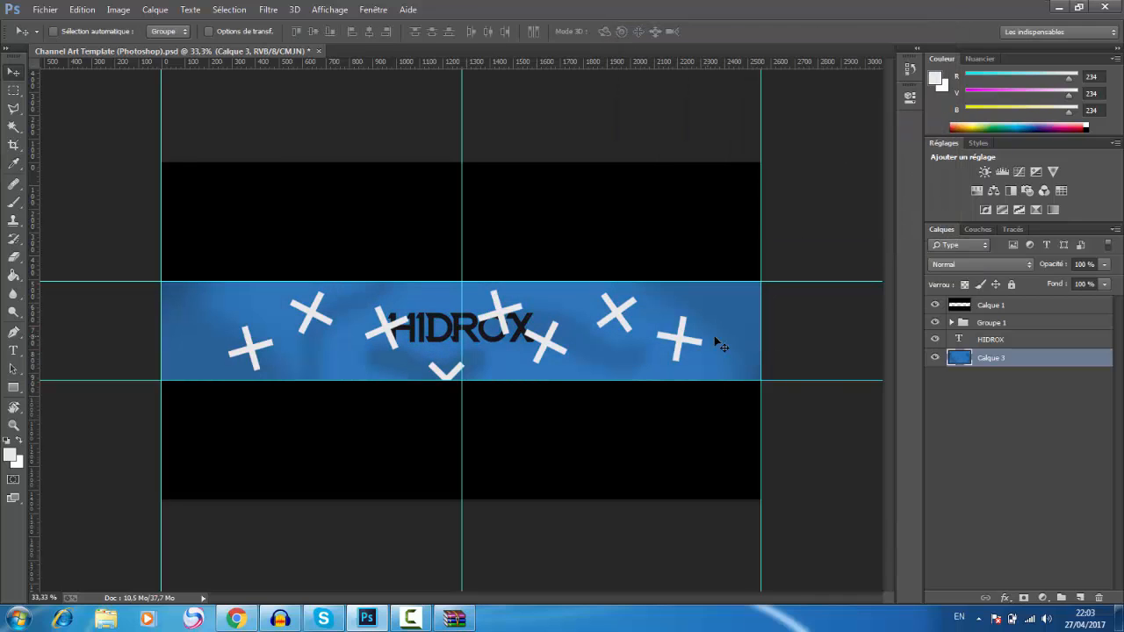
Step: Move Groupe 1 beneath the HIDROX text layer and set the group's blend mode to Incrustation
{"action": "left_click_drag", "start_coordinate": [993, 338], "coordinate": [994, 345]}
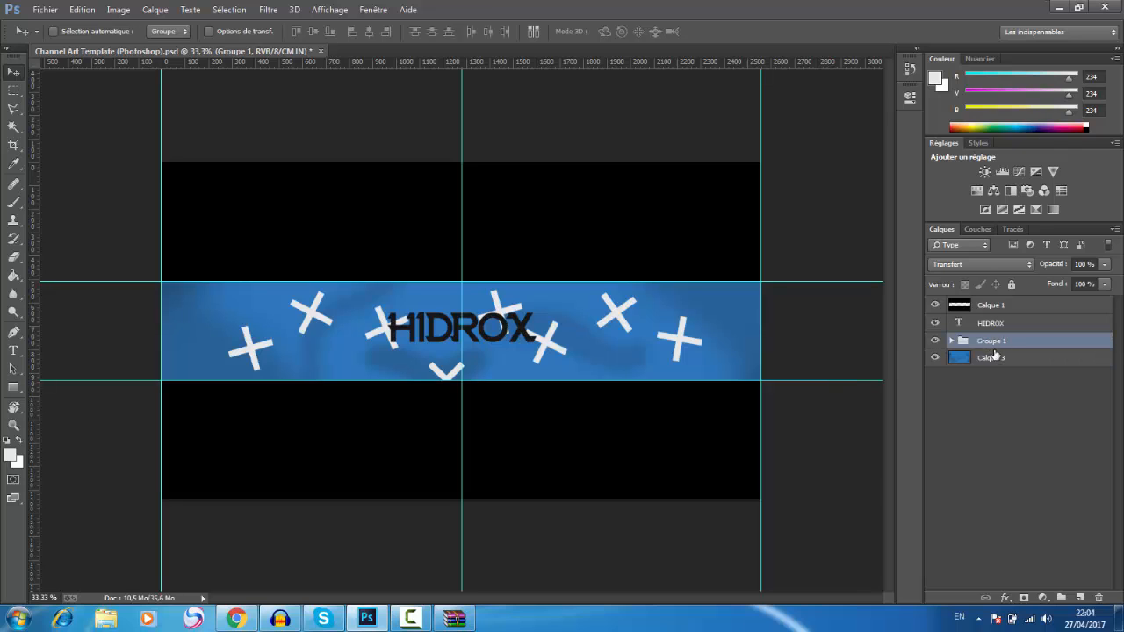
{"action": "left_click", "coordinate": [990, 268]}
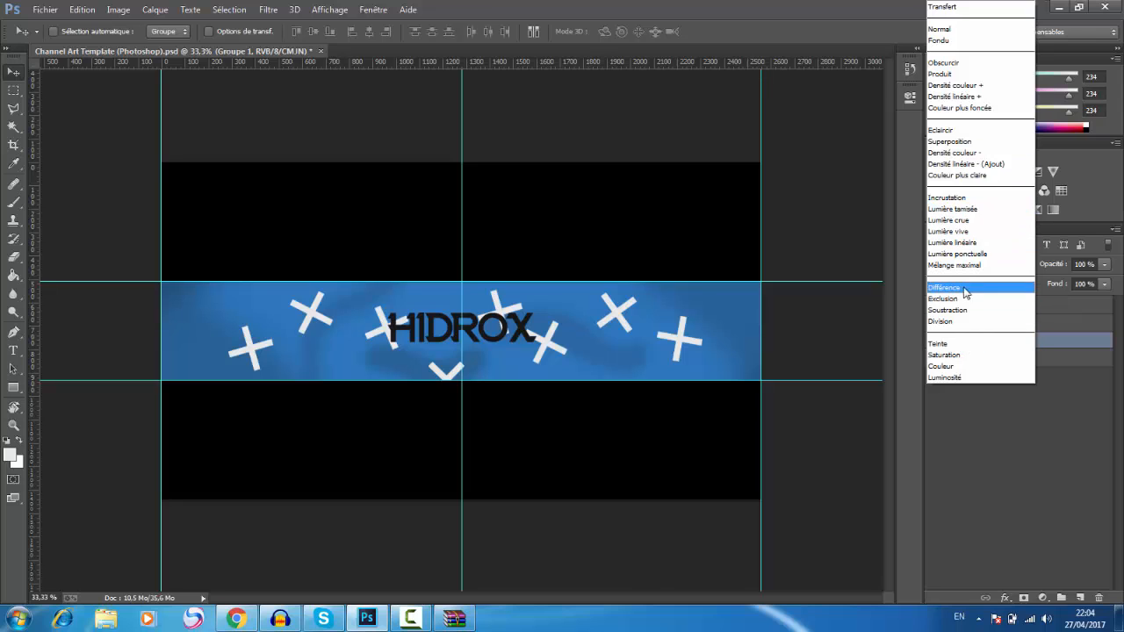
{"action": "left_click", "coordinate": [965, 199]}
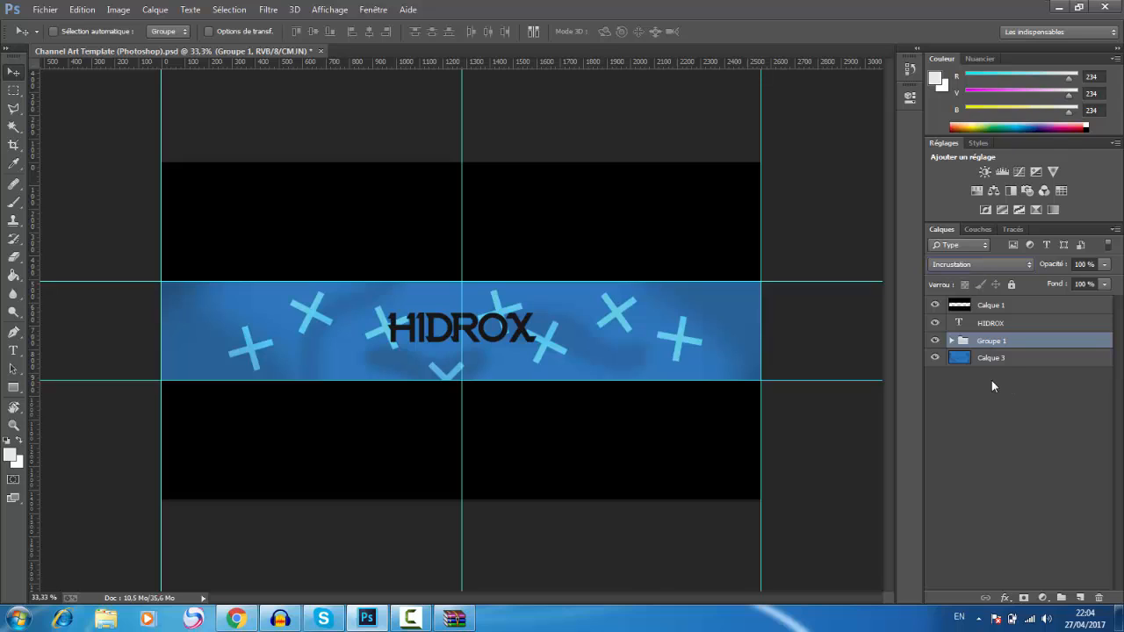
Step: Set the opacity of Groupe 1 to 20% and deselect all layers
{"action": "left_click", "coordinate": [1084, 266]}
{"action": "type", "text": "0"}
{"action": "key", "text": "Return"}
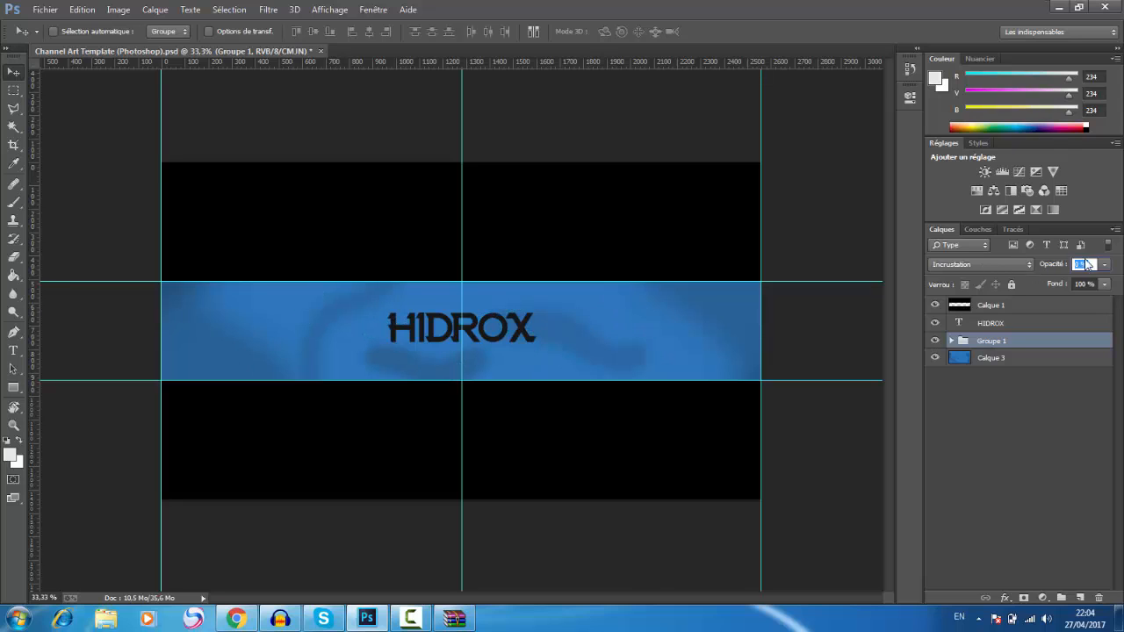
{"action": "type", "text": "20"}
{"action": "key", "text": "Return"}
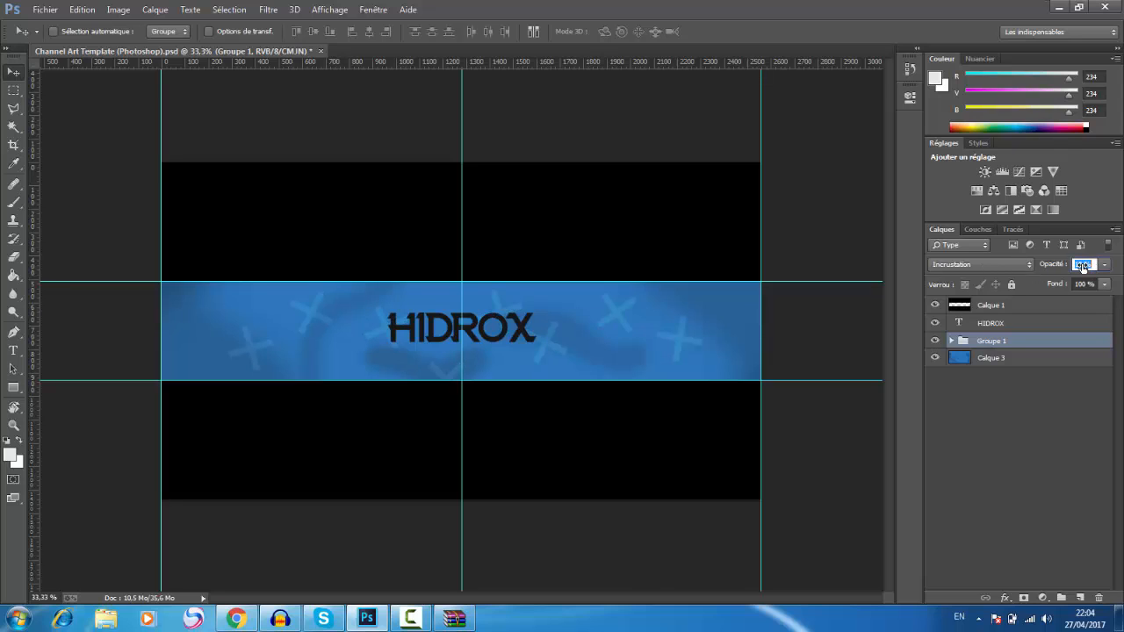
{"action": "left_click", "coordinate": [966, 420]}
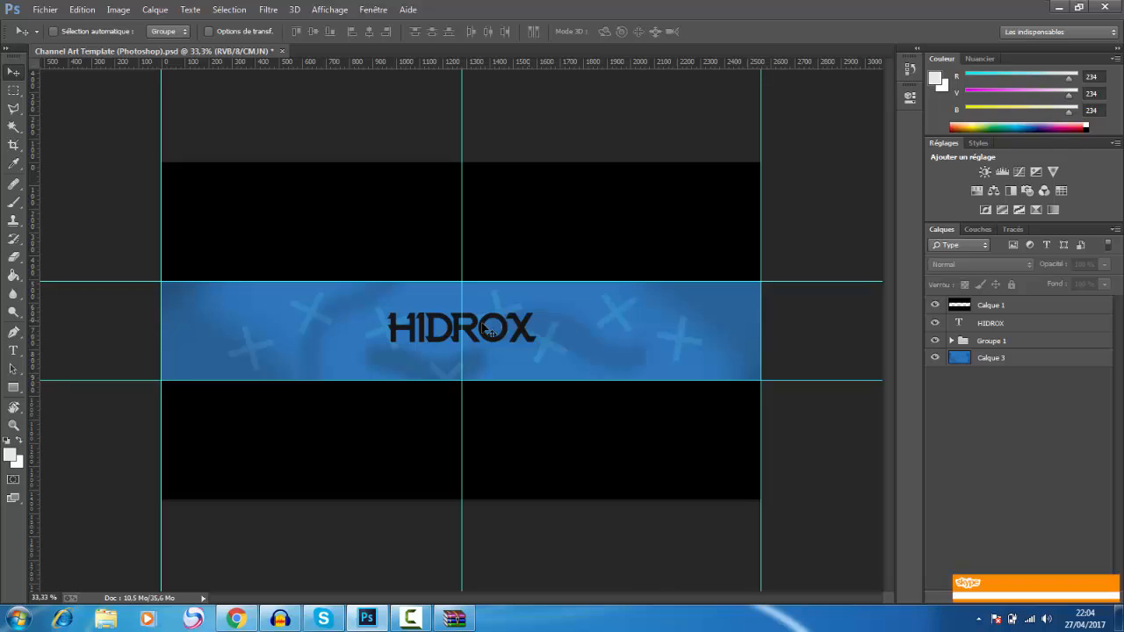